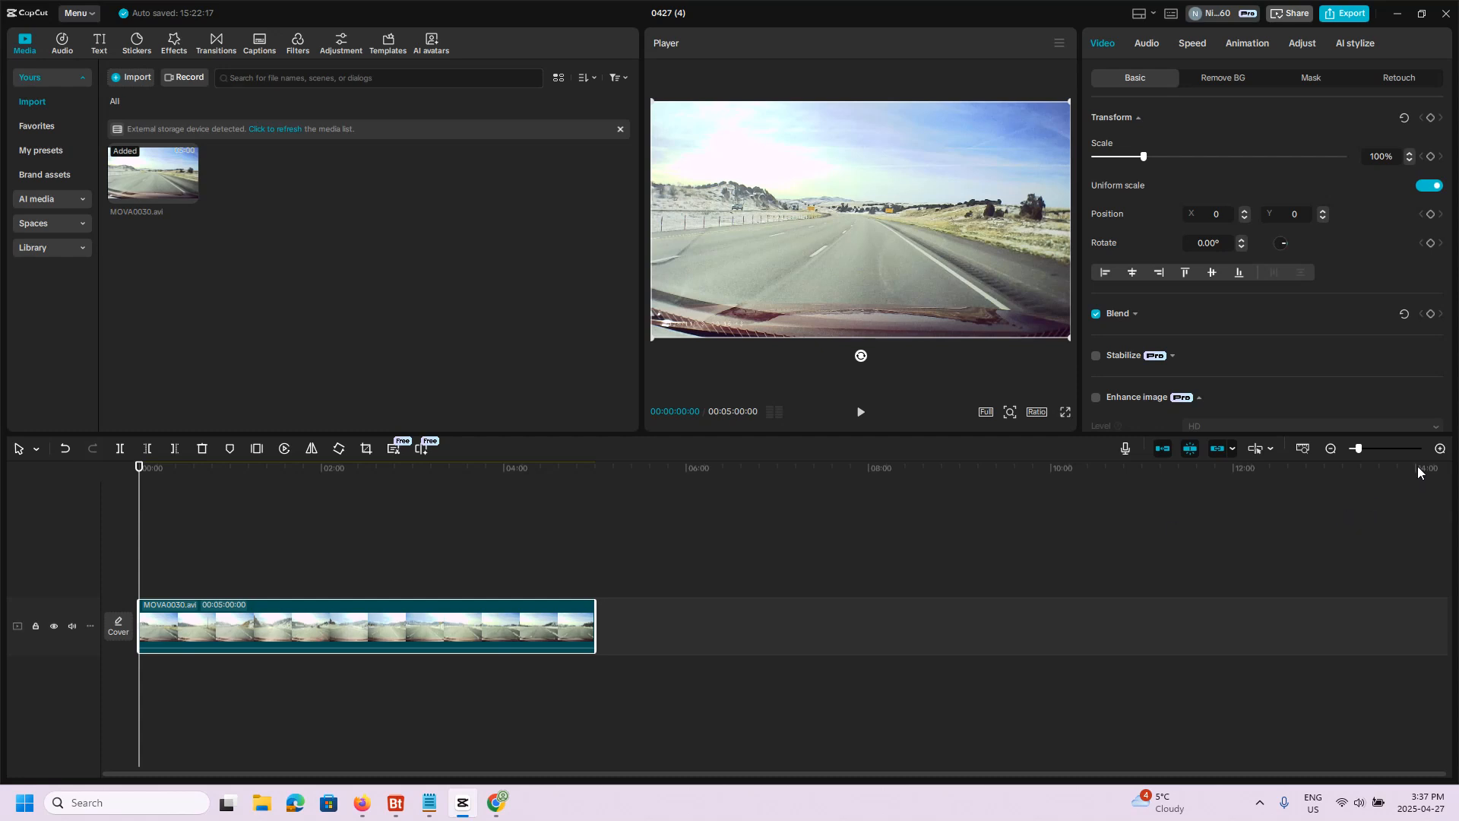
# Step: Split the MOVA0030.avi clip at about the 1, 2, 3 and 4 minute marks to make five segments
pyautogui.click(1441, 448)
pyautogui.click(1440, 448)
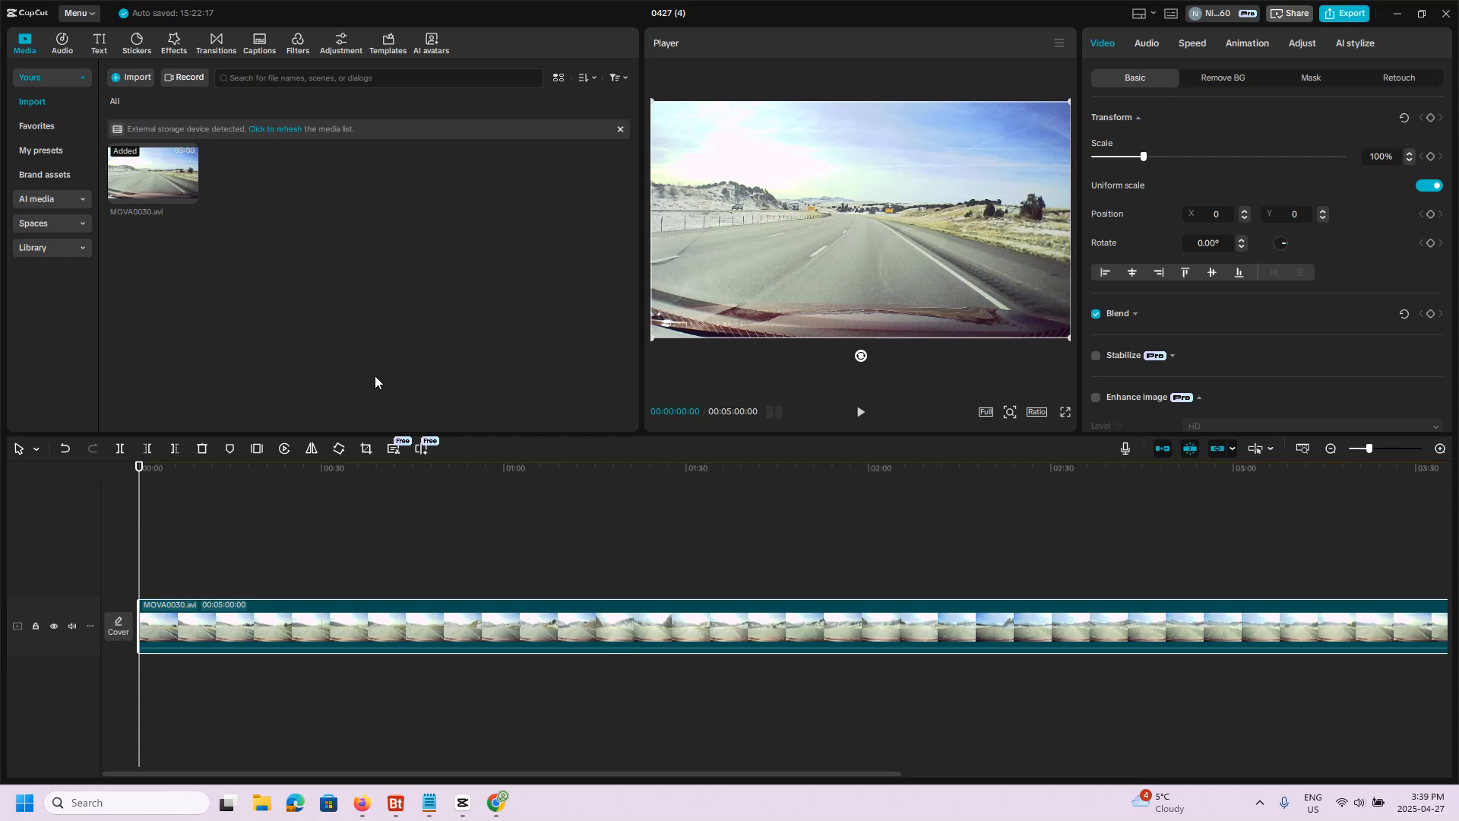
pyautogui.moveTo(139, 466); pyautogui.dragTo(509, 549)
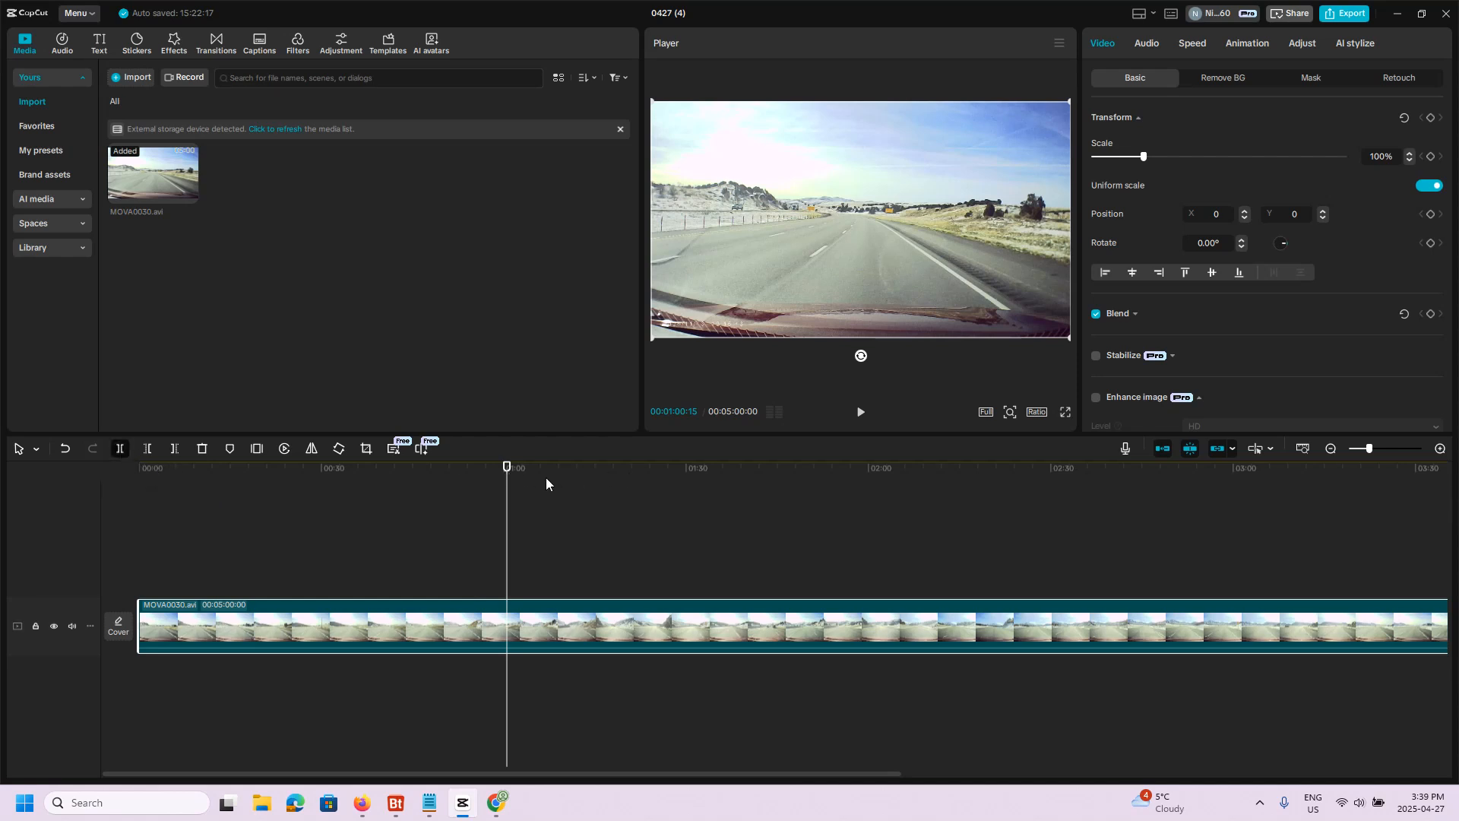
pyautogui.hotkey('ctrl', 'b')
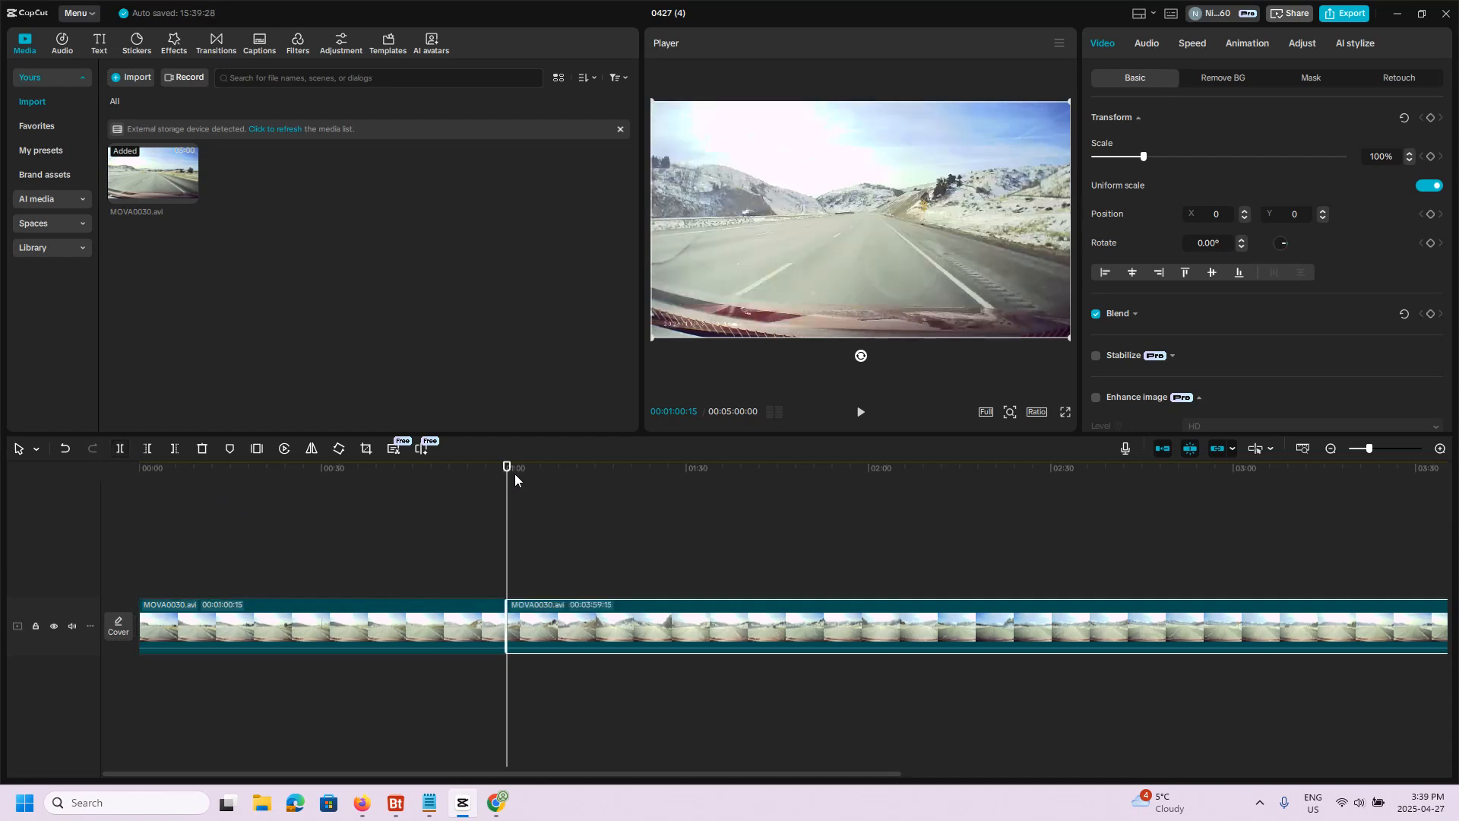
pyautogui.moveTo(509, 472); pyautogui.dragTo(873, 497)
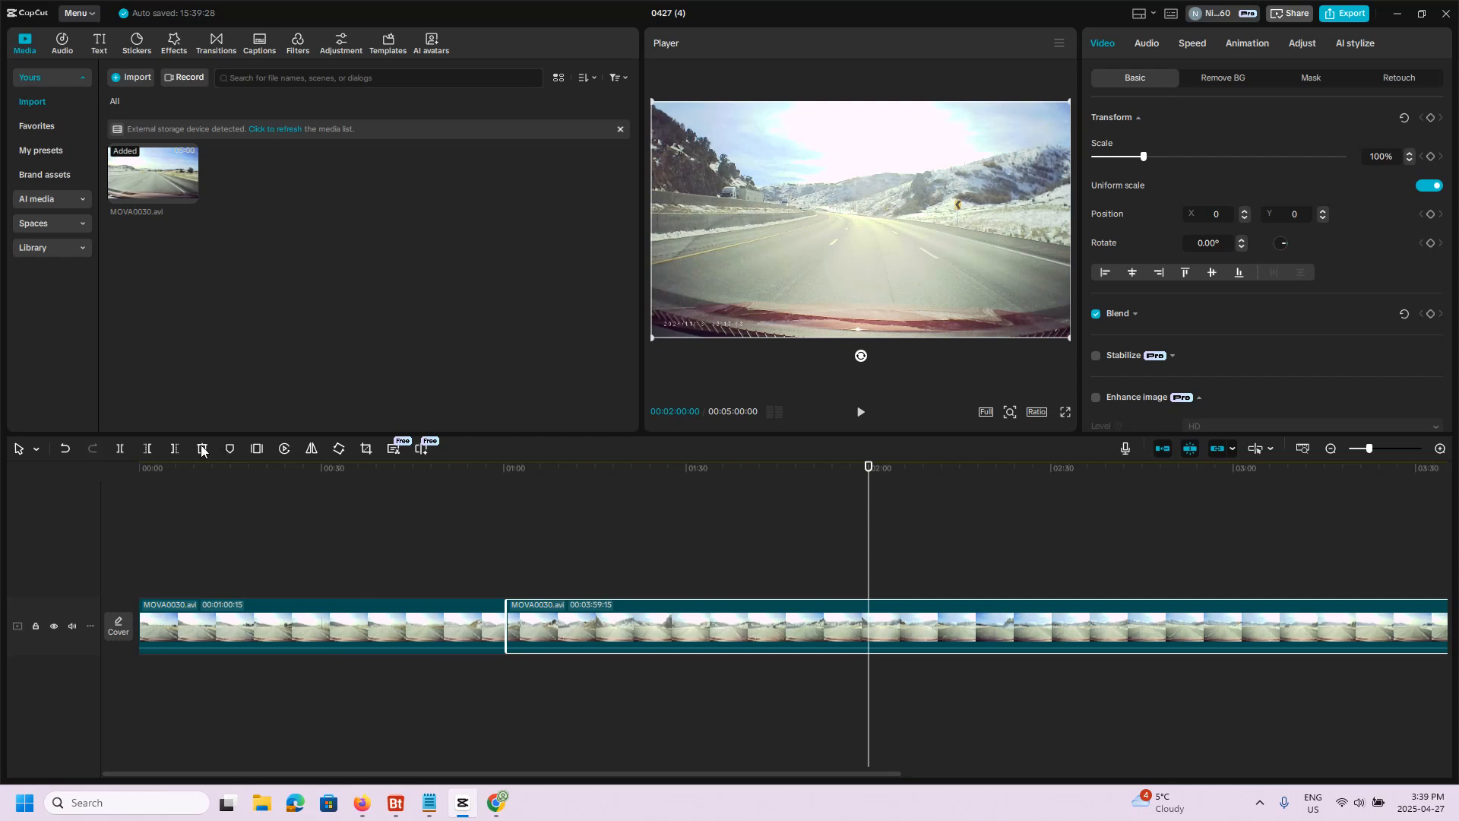
pyautogui.click(120, 448)
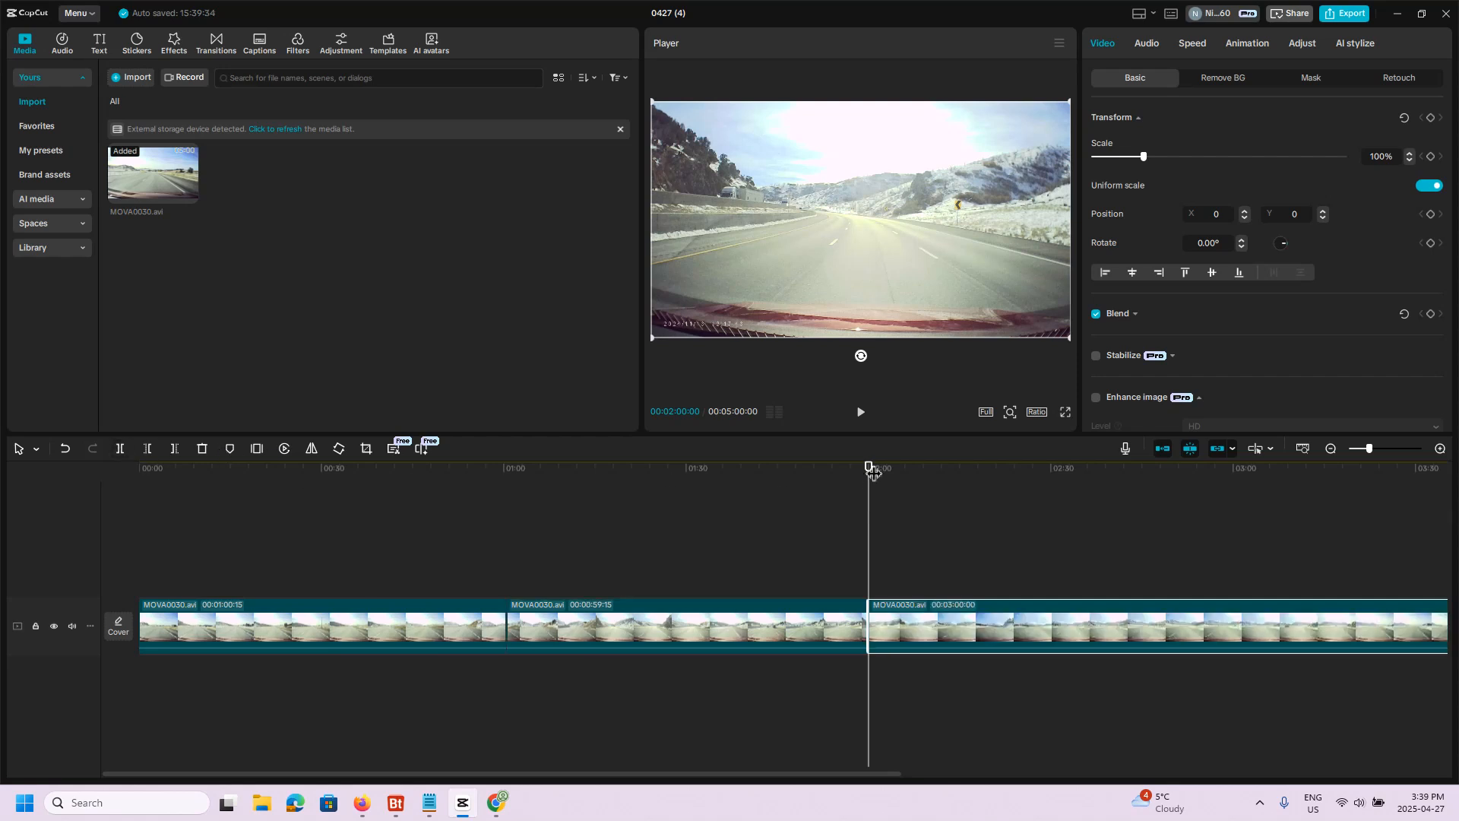
pyautogui.click(968, 469)
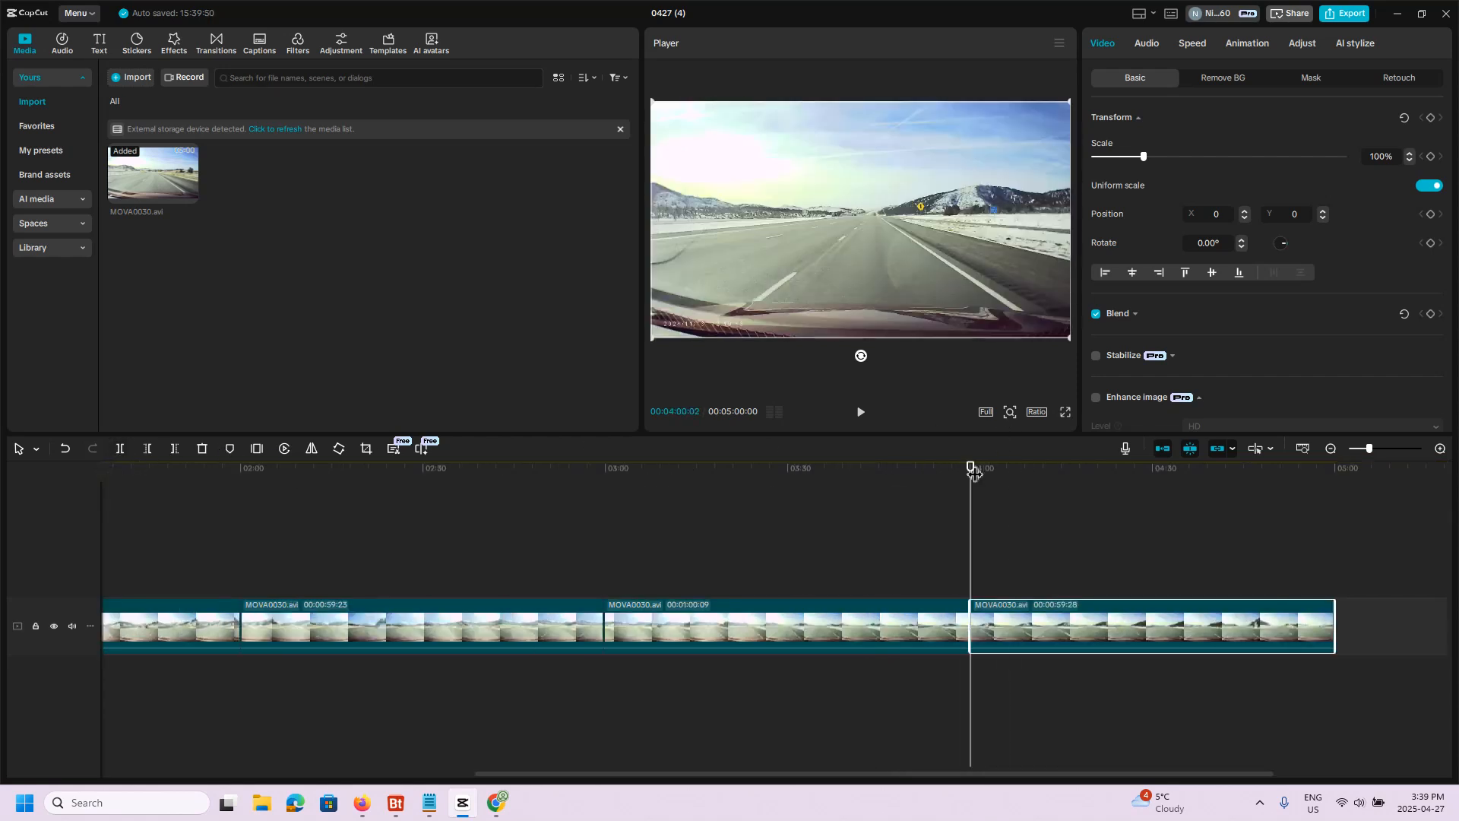
# Step: Add a default text at the start of the timeline reading "Welcome to the top 5 reasons to be your own boss"
pyautogui.press('Home')
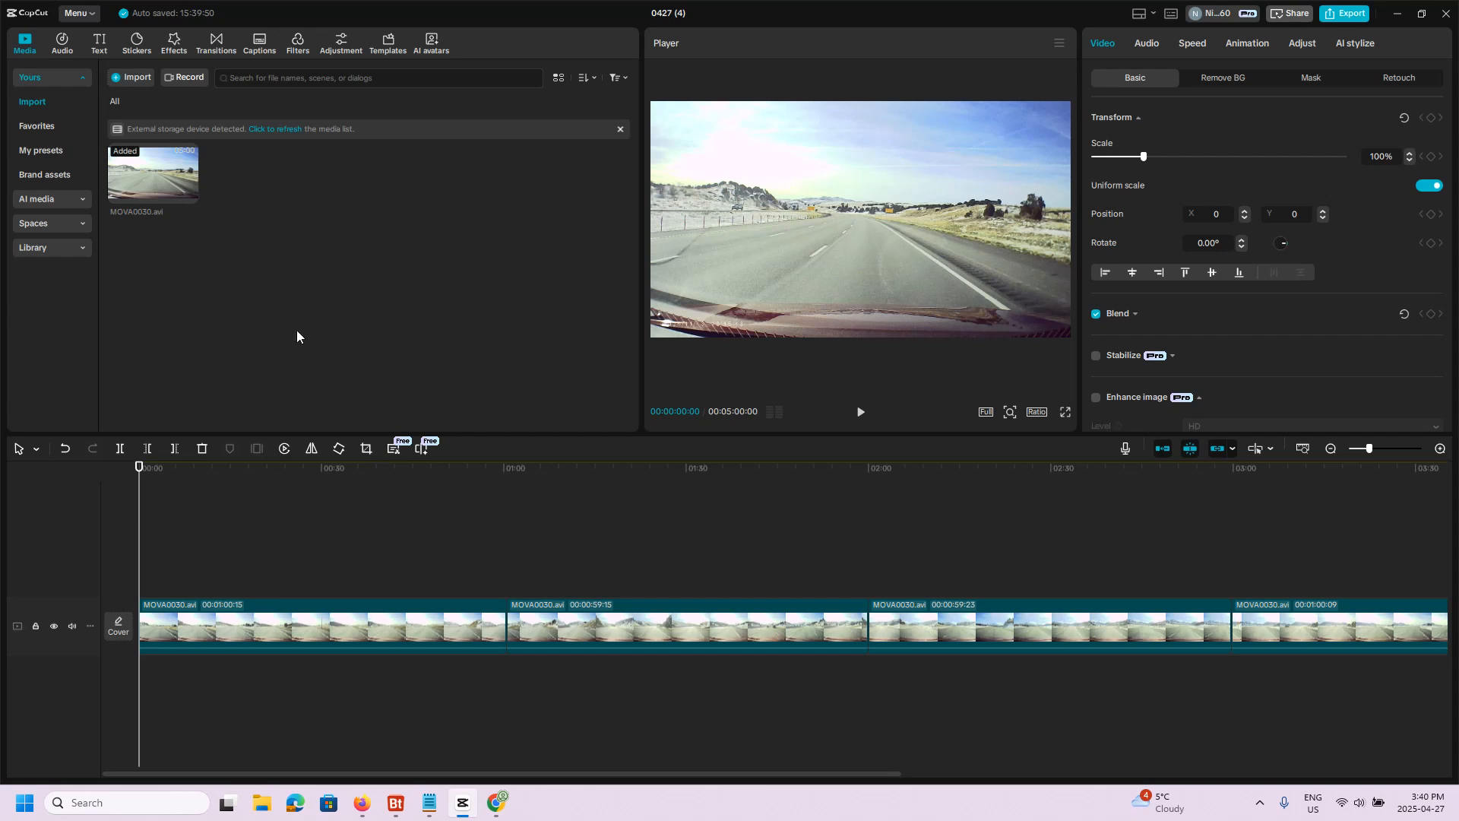
pyautogui.click(101, 46)
pyautogui.click(166, 126)
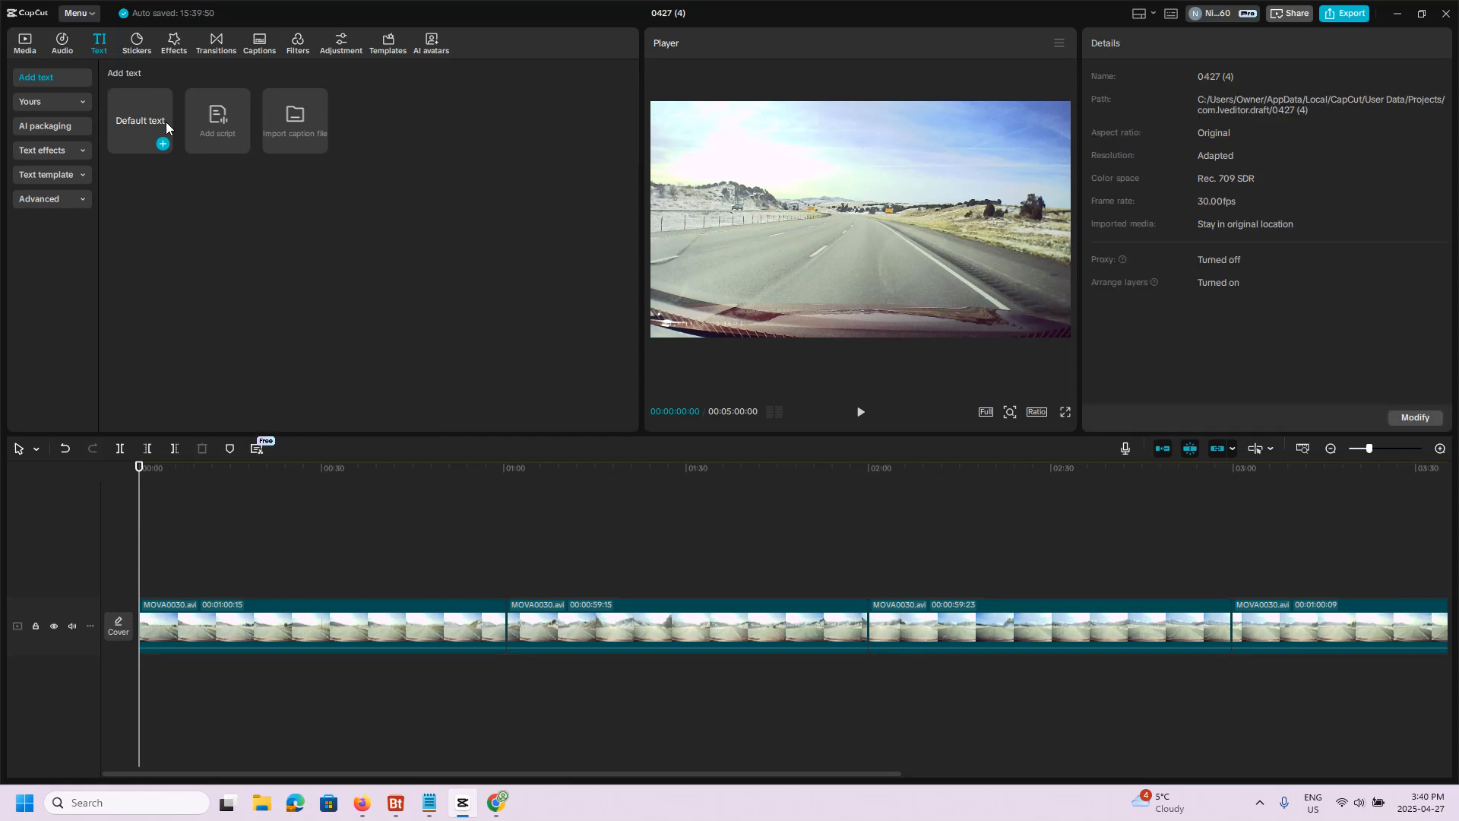
pyautogui.click(163, 144)
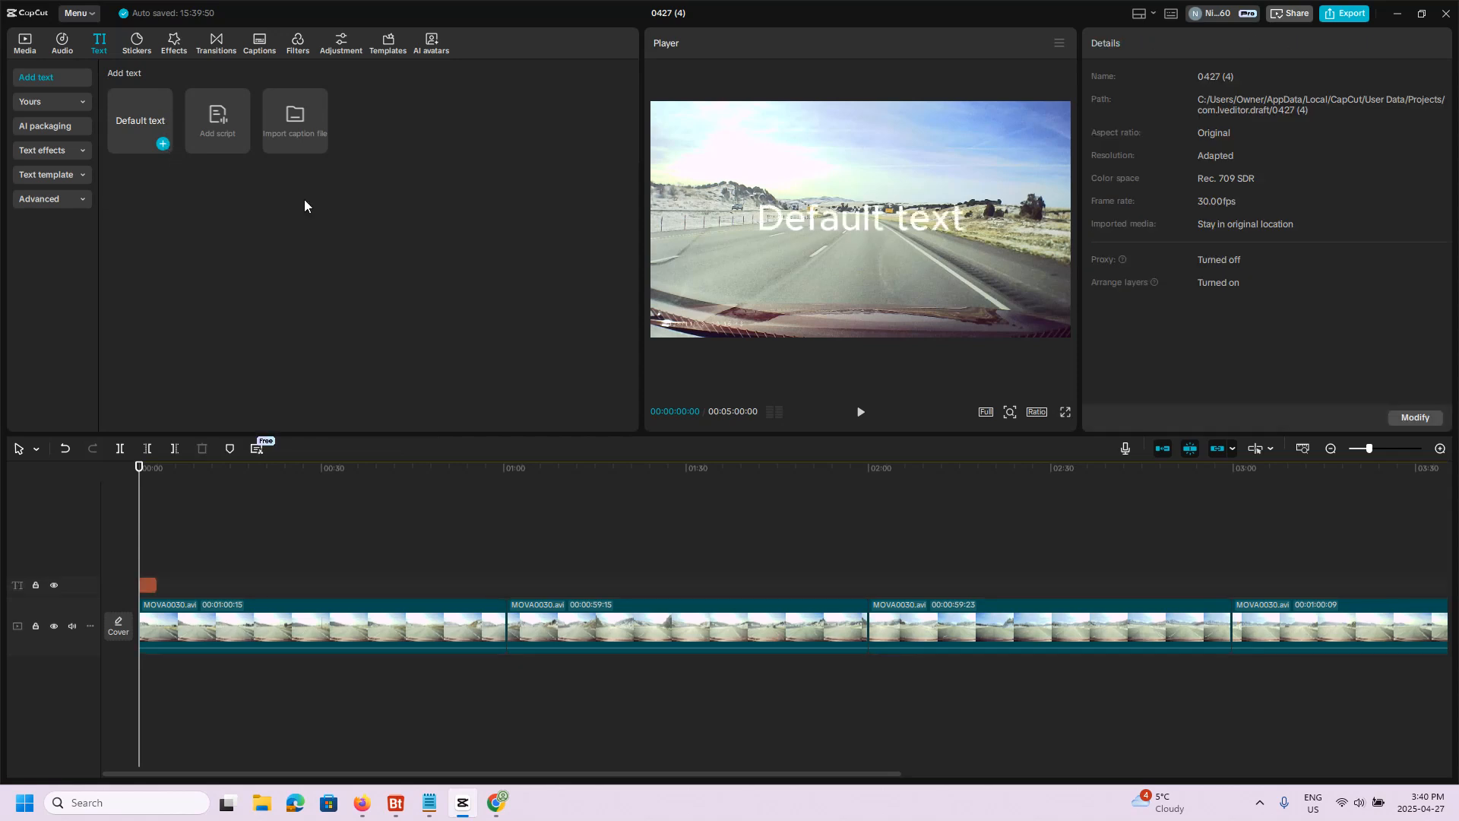
pyautogui.click(833, 218)
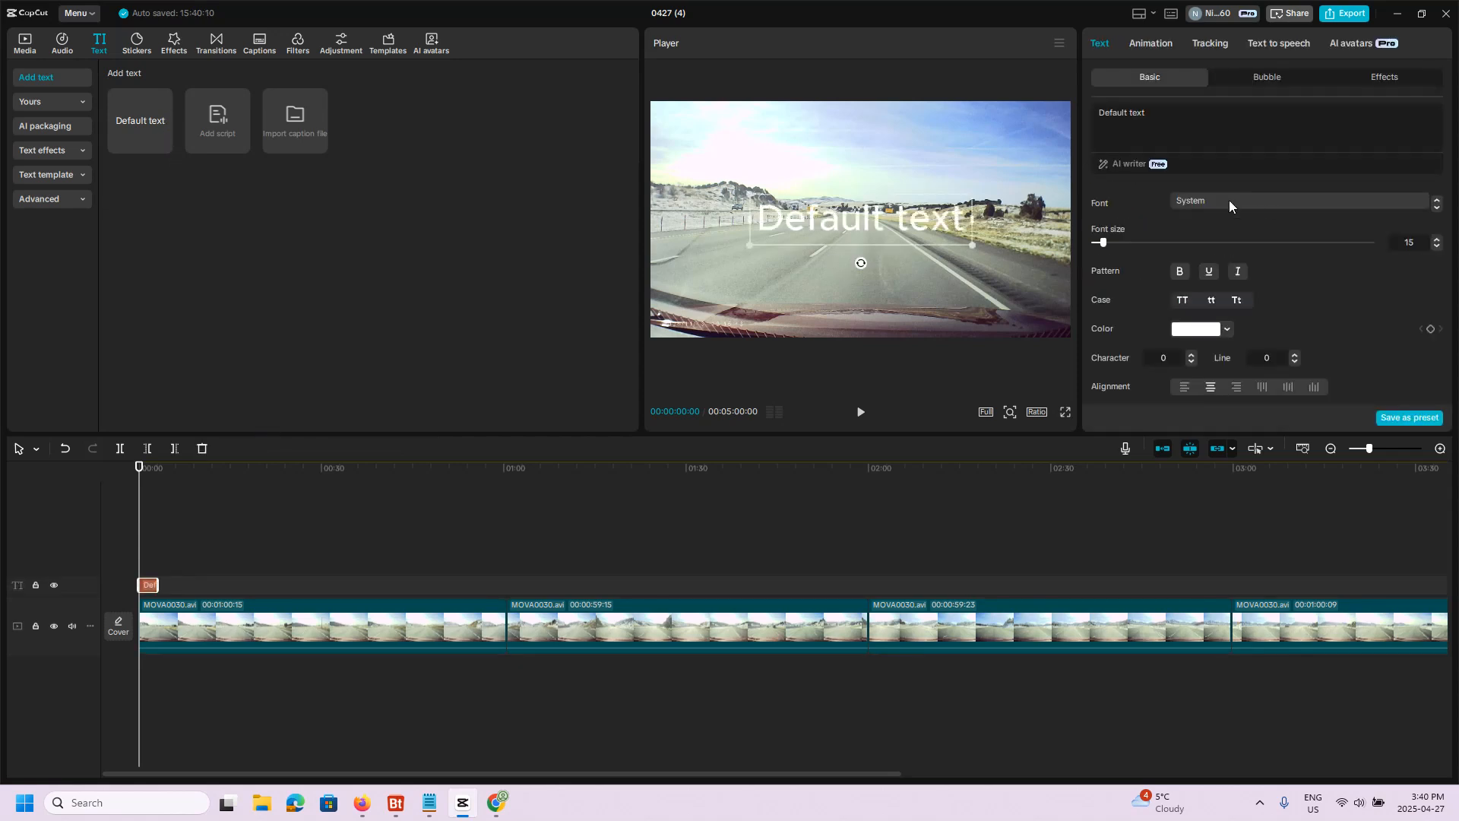
pyautogui.click(1169, 107)
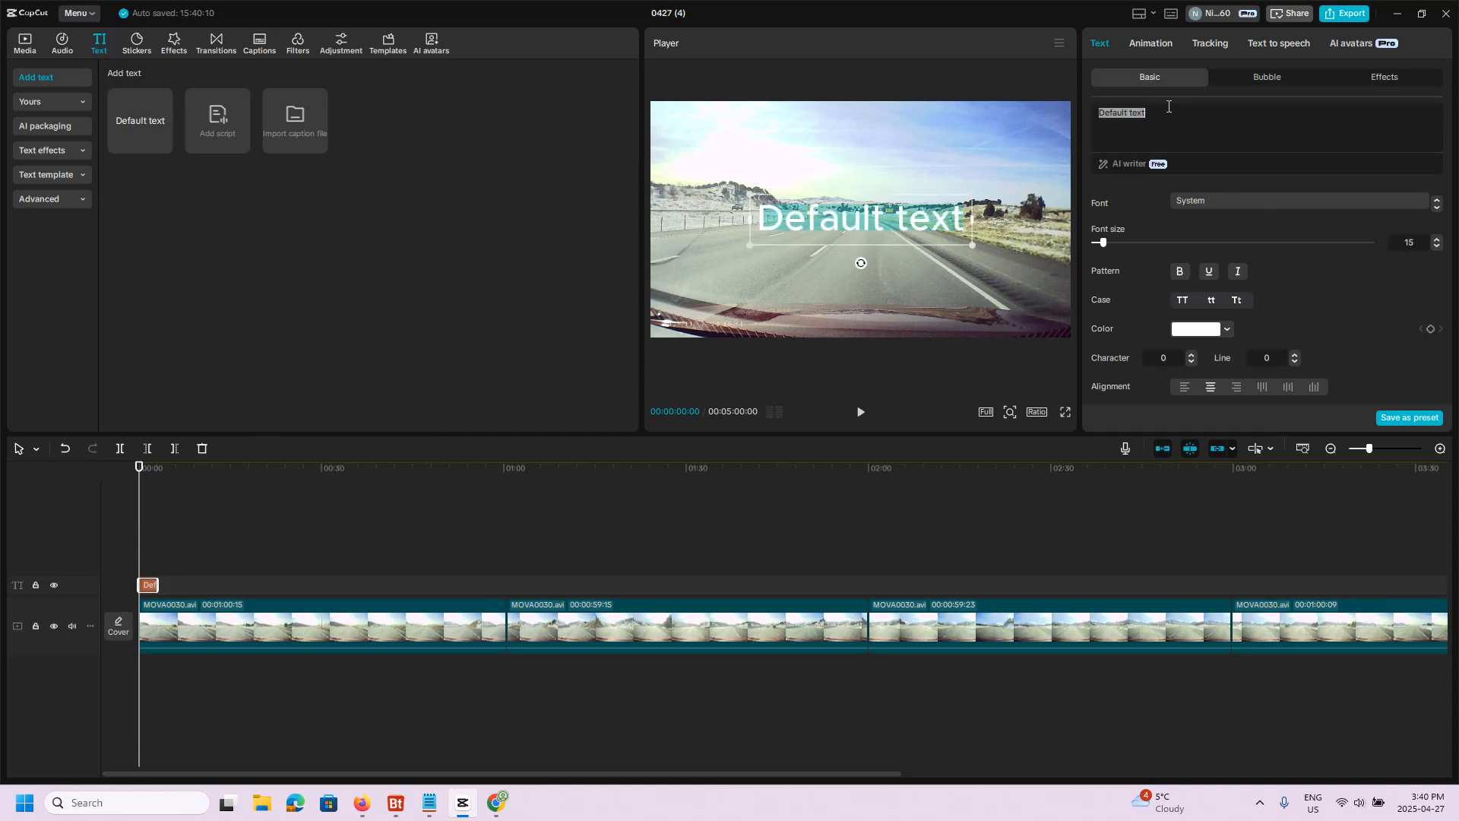
pyautogui.write('Welcome to the top 5 reasons to be your ow')
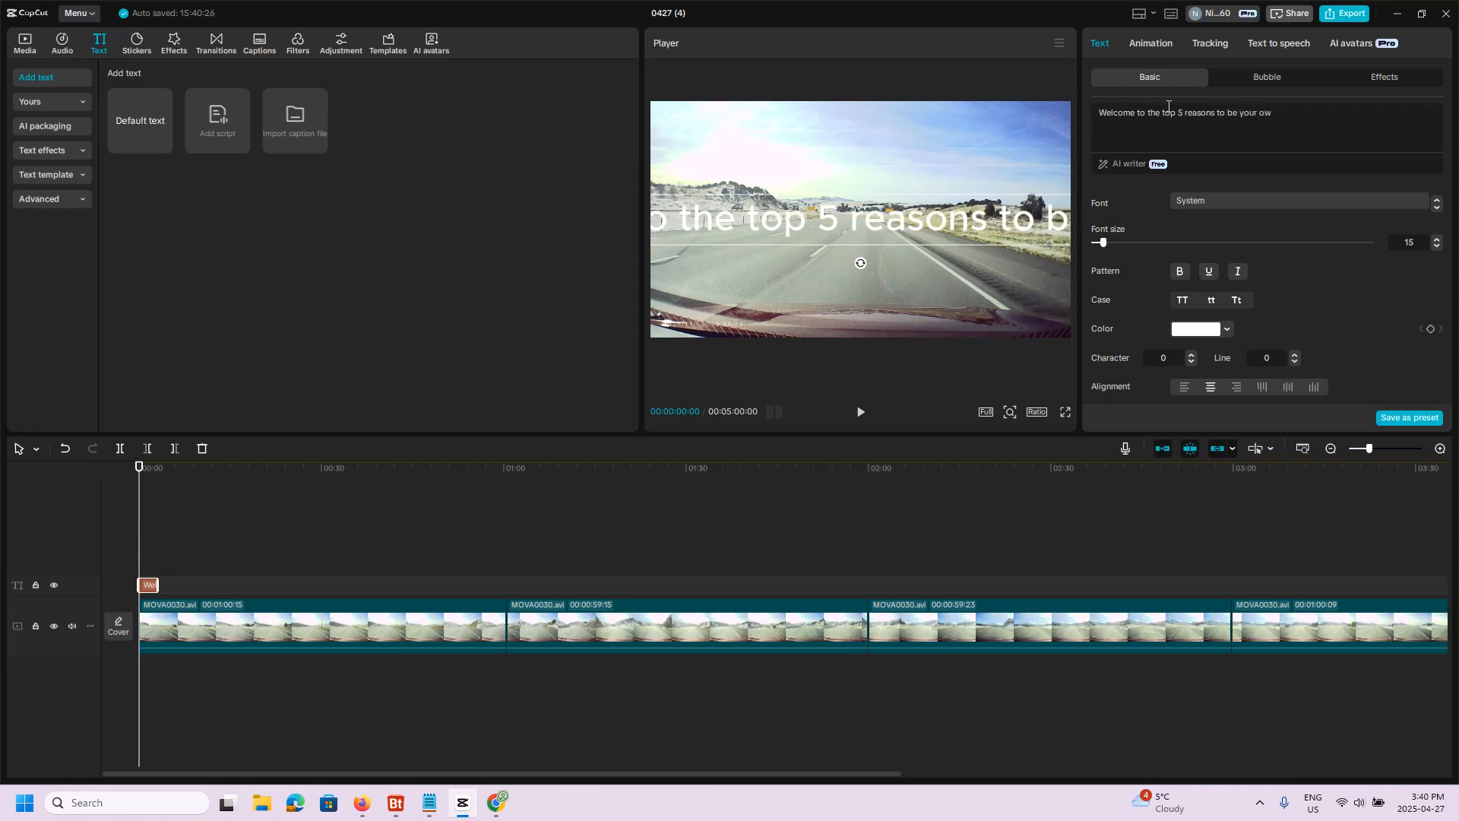
pyautogui.write('nn boss')
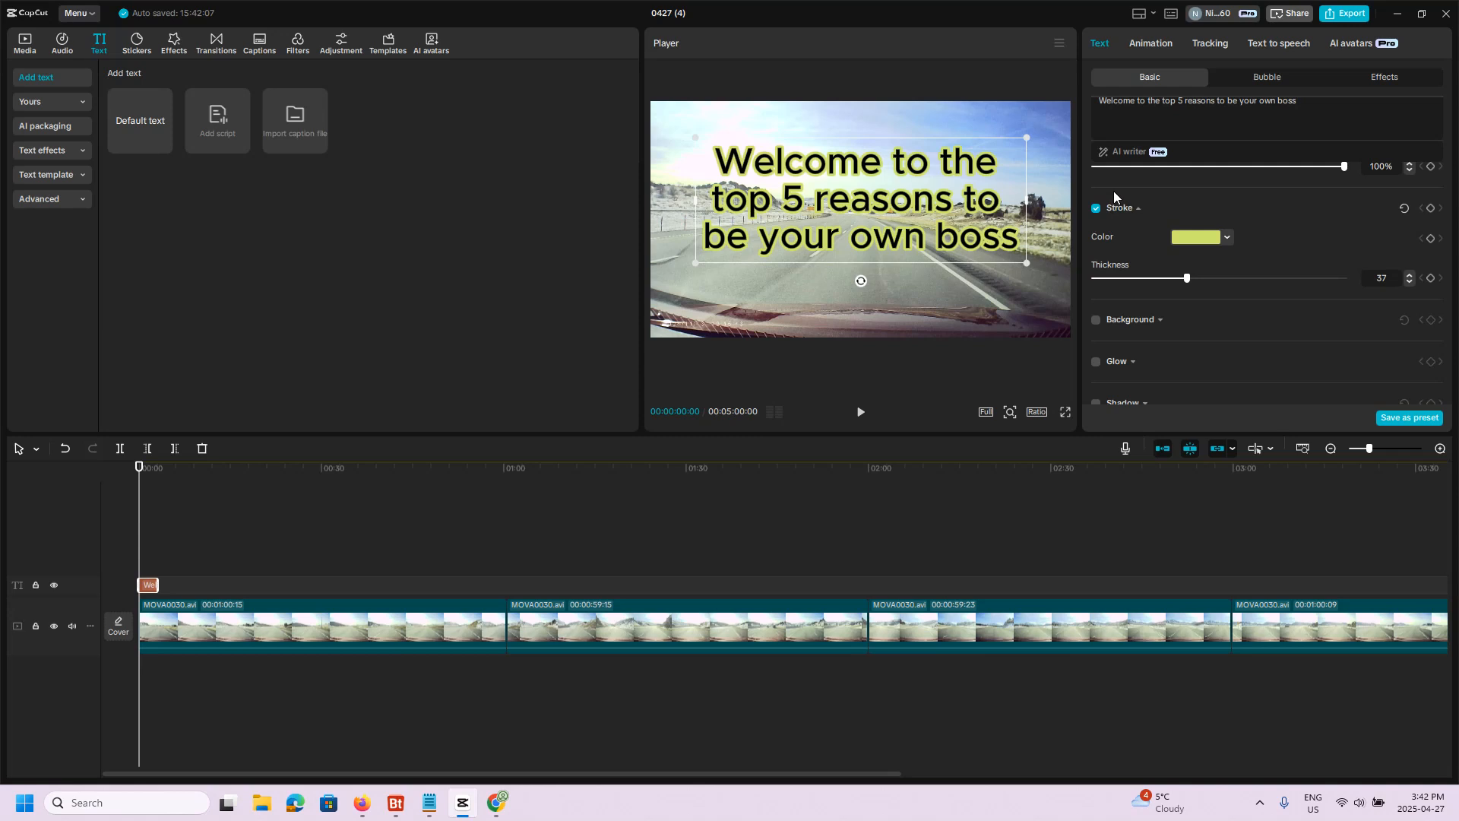
# Step: Copy the welcome title and paste it at the start of the second video segment
pyautogui.rightClick(149, 585)
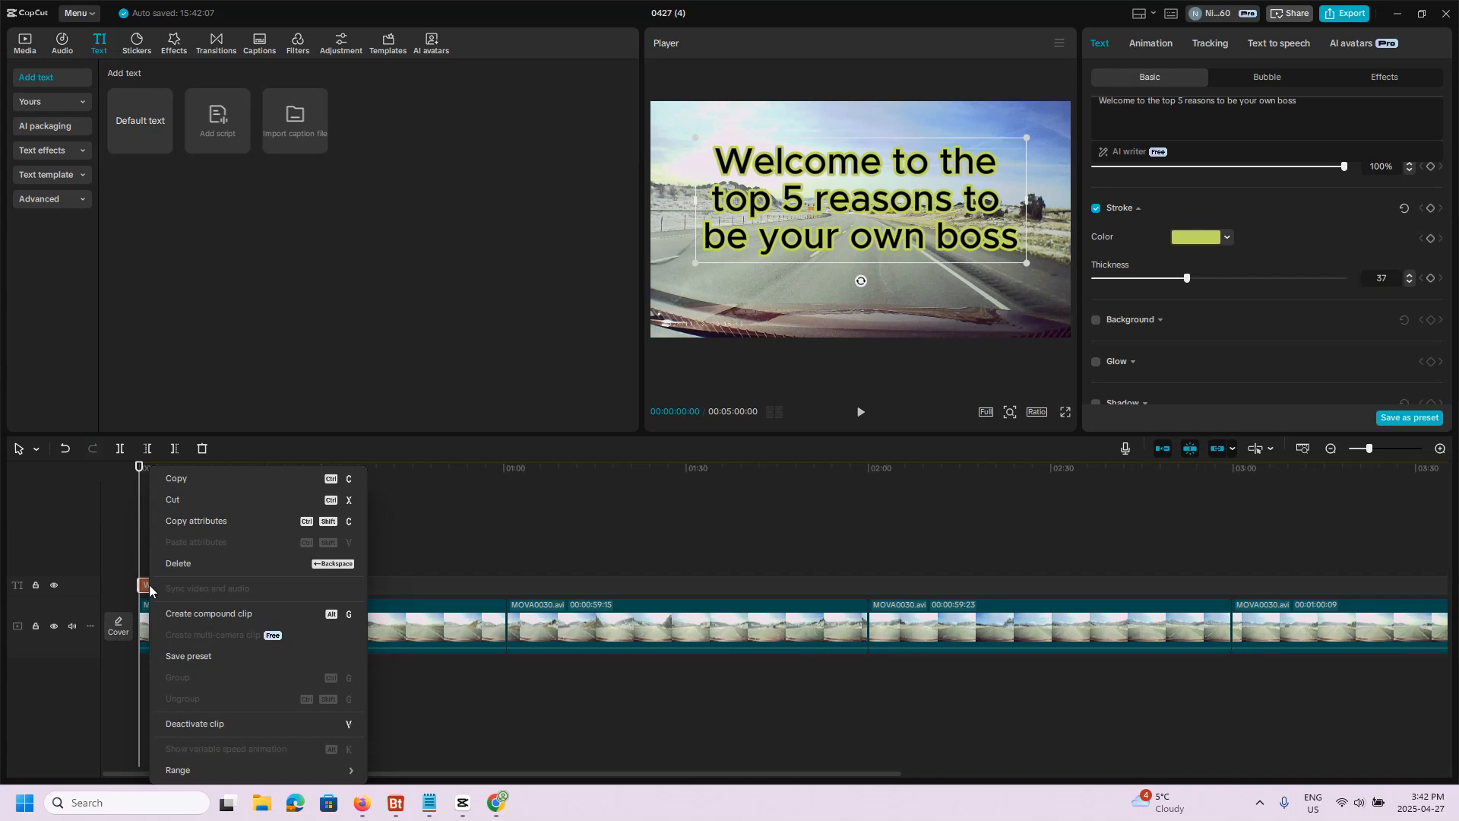
pyautogui.click(204, 478)
pyautogui.click(510, 559)
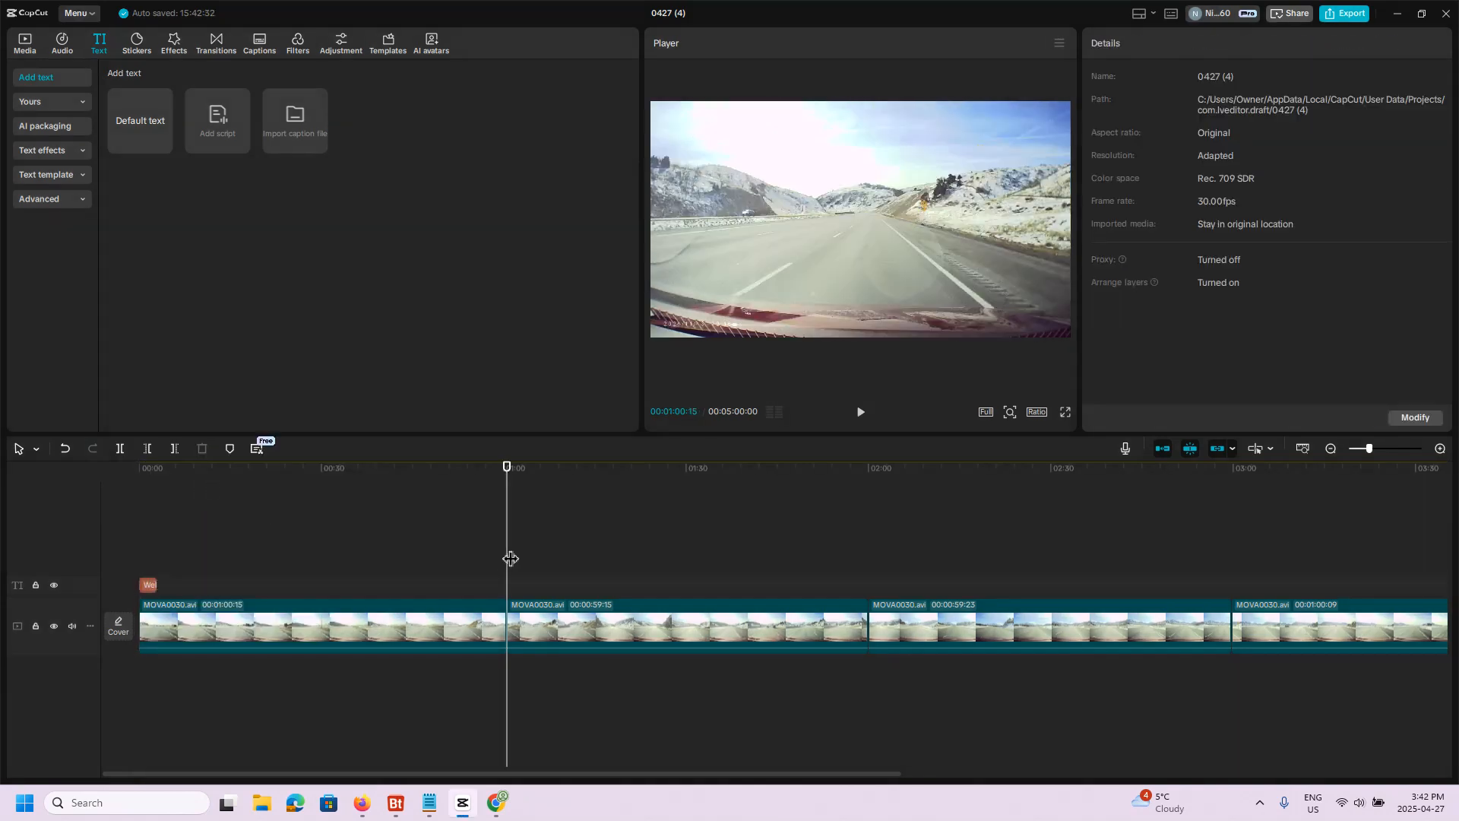
pyautogui.rightClick(555, 575)
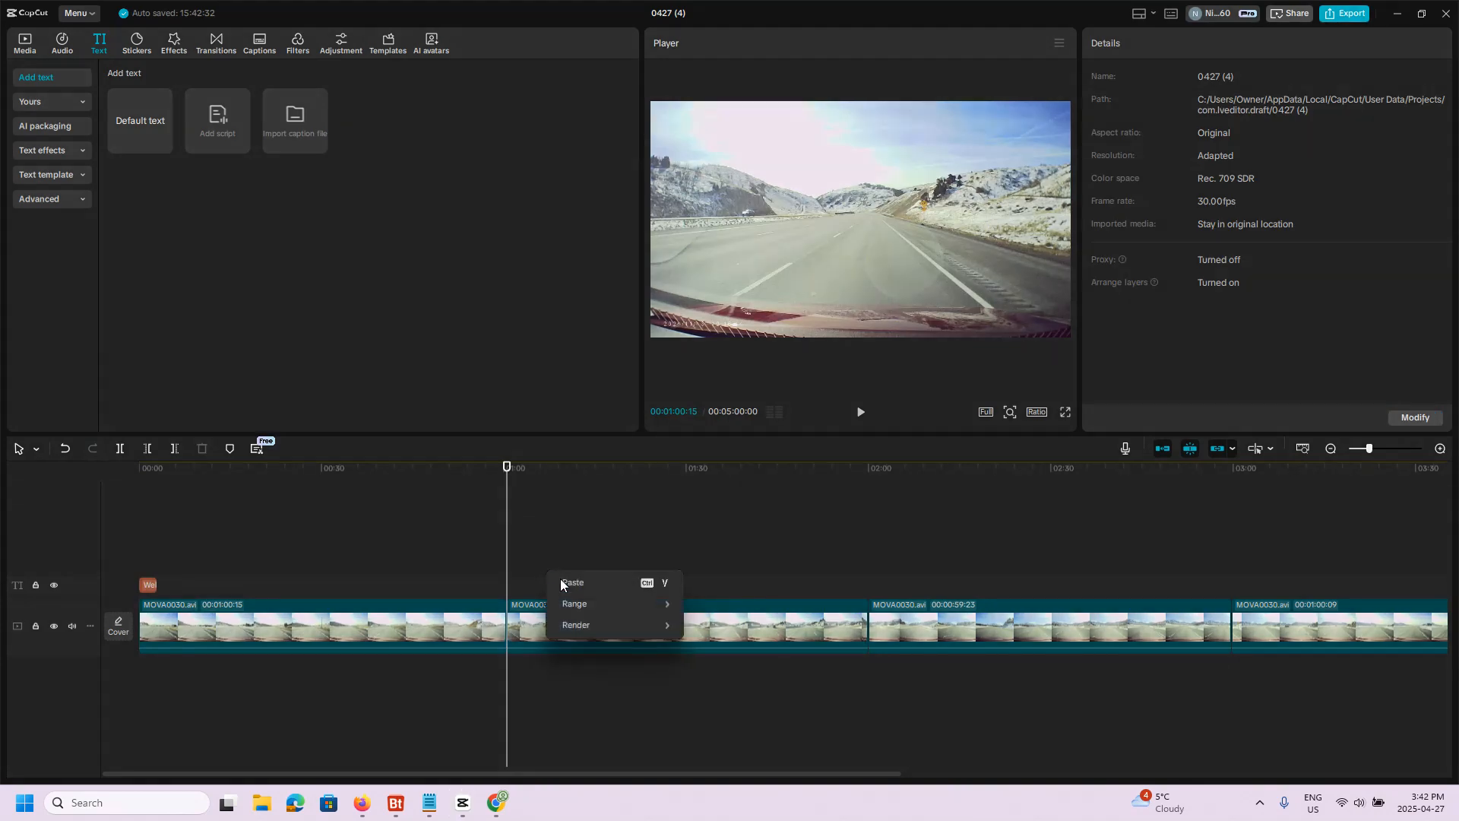
pyautogui.click(605, 586)
# Step: Paste the welcome title at the start of the third, fourth and fifth video segments
pyautogui.moveTo(508, 467); pyautogui.dragTo(875, 529)
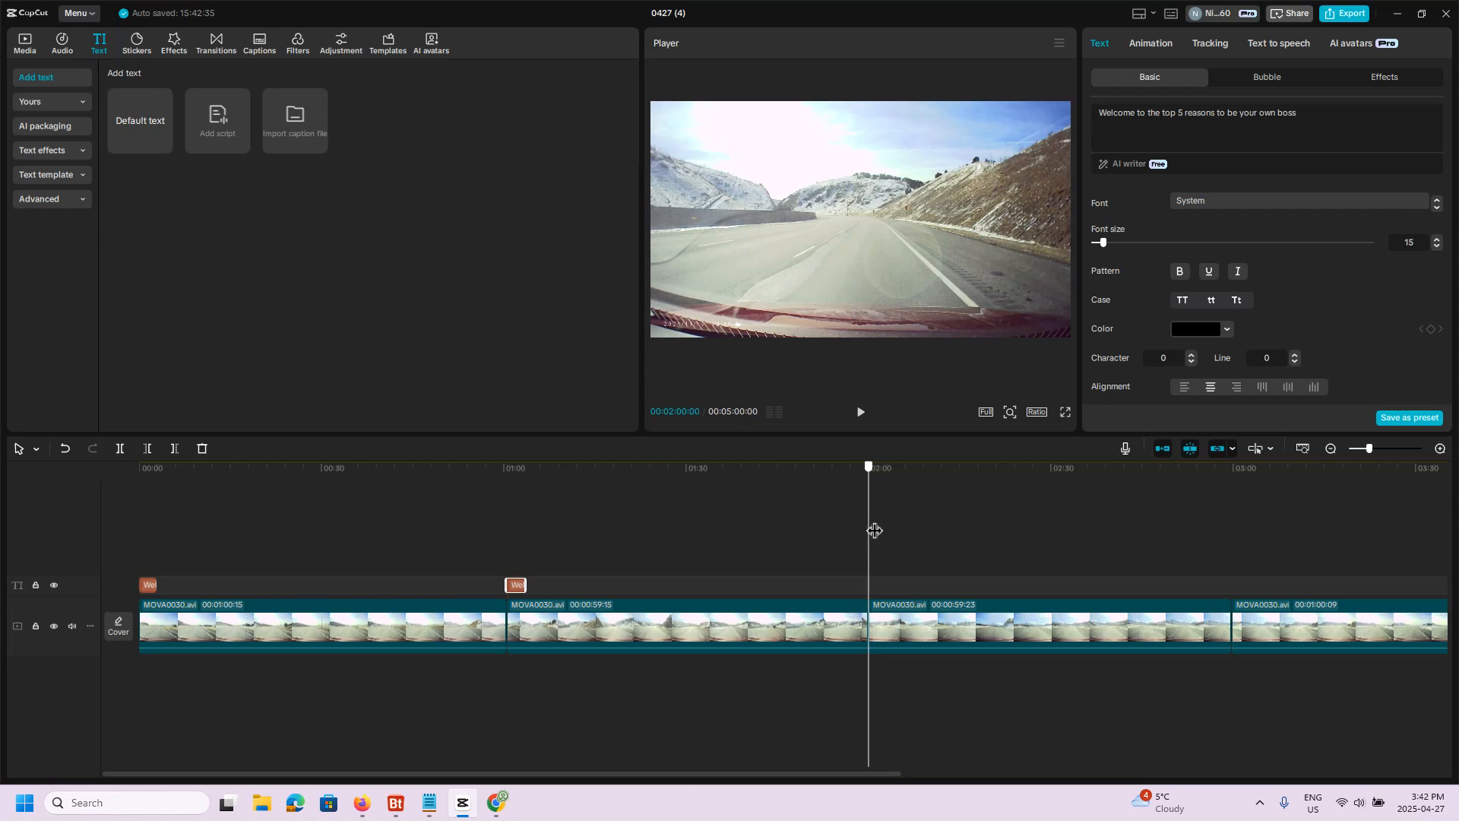
pyautogui.hotkey('ctrl', 'v')
pyautogui.moveTo(869, 467); pyautogui.dragTo(1236, 509)
pyautogui.hotkey('ctrl', 'v')
pyautogui.moveTo(909, 775); pyautogui.dragTo(1180, 775)
pyautogui.moveTo(791, 469); pyautogui.dragTo(934, 486)
pyautogui.moveTo(1109, 505); pyautogui.dragTo(160, 554)
pyautogui.hotkey('ctrl', 'v')
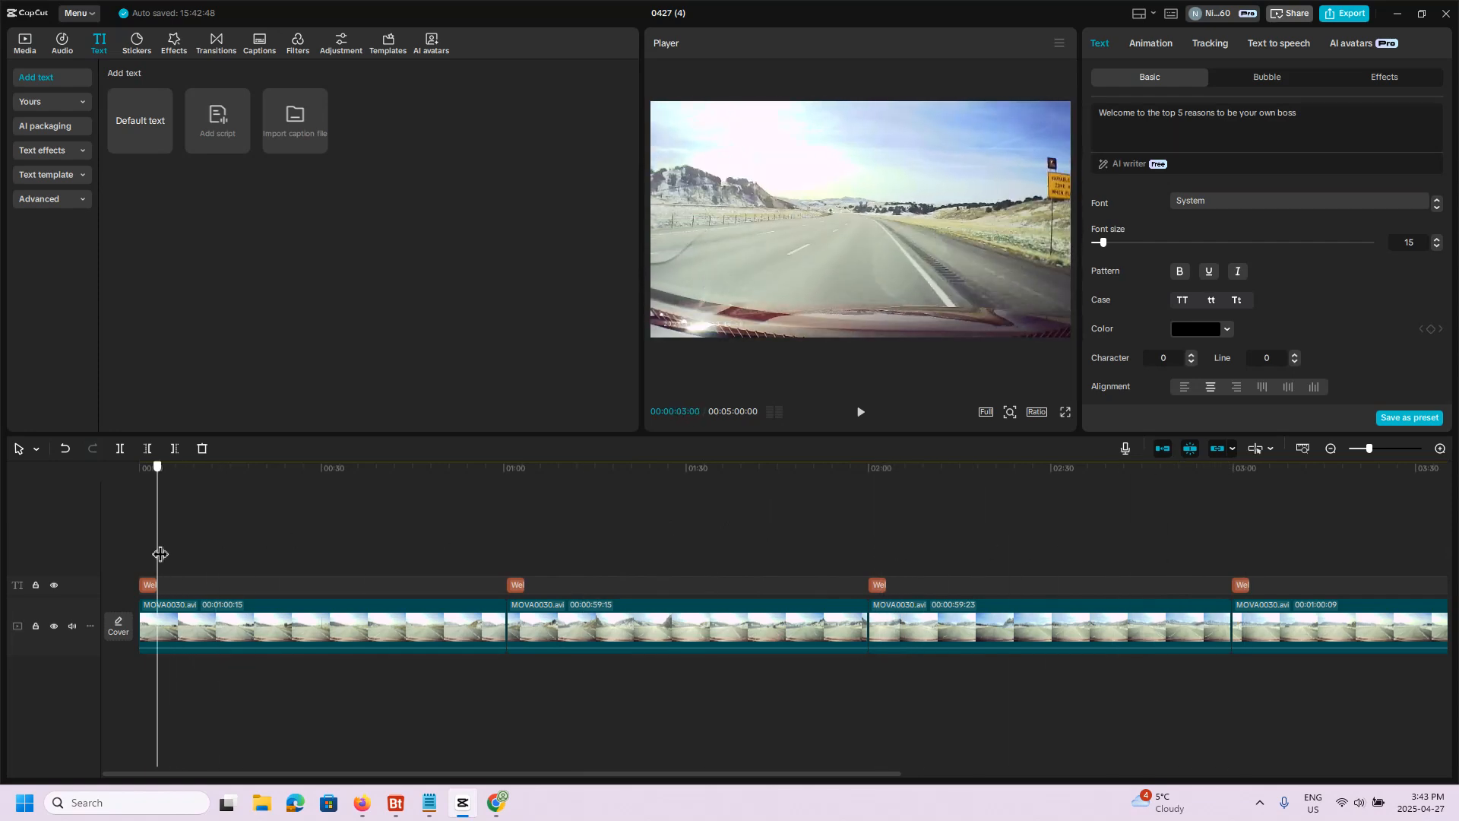
# Step: Add a default text at 3 seconds, right after the opening title, reading "Reason #1:" with "Reason one example" on the second line
pyautogui.moveTo(141, 122)
pyautogui.click(163, 144)
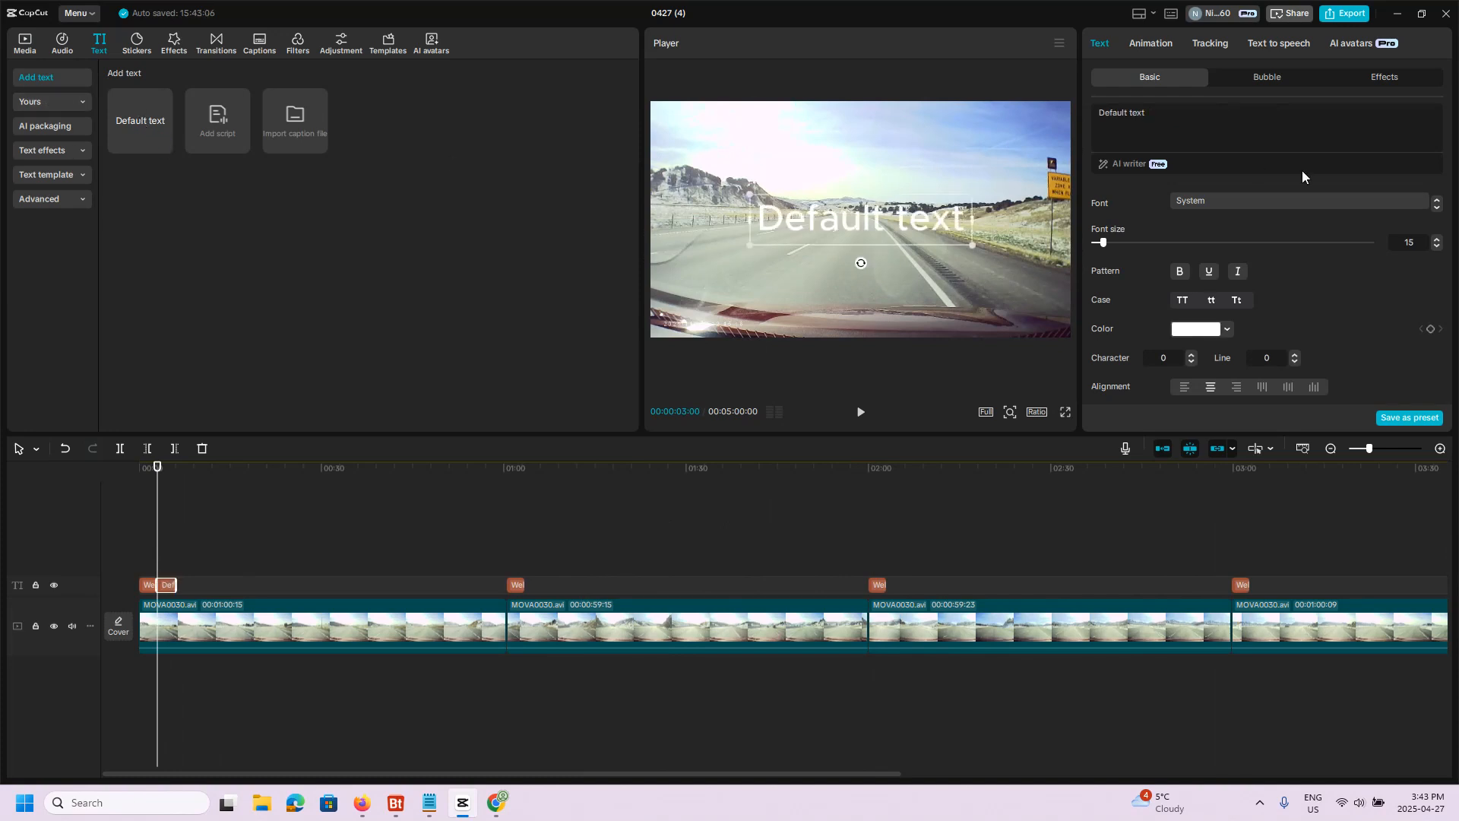
pyautogui.moveTo(1159, 118); pyautogui.dragTo(1077, 106)
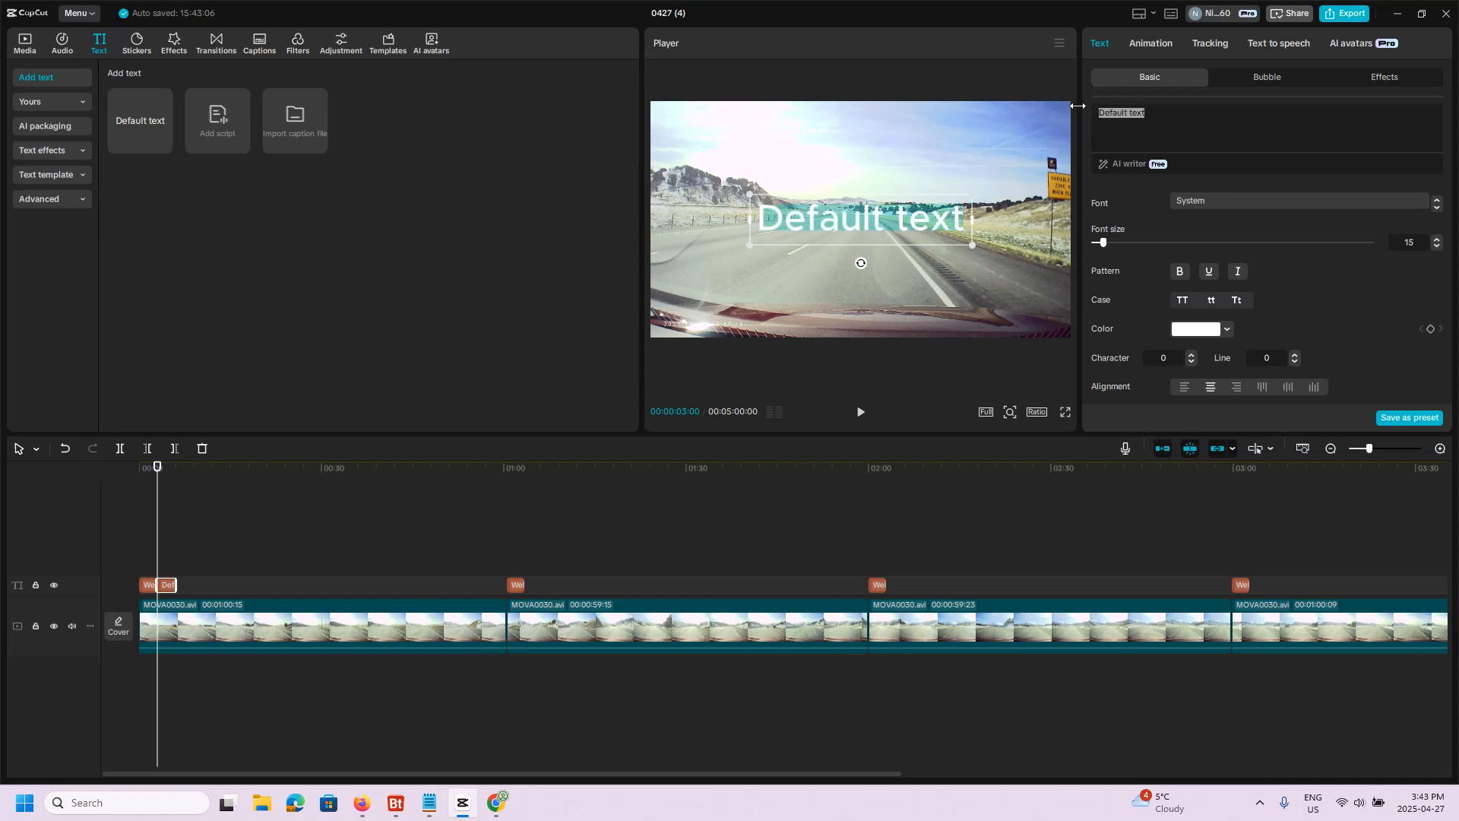
pyautogui.write('Reason ')
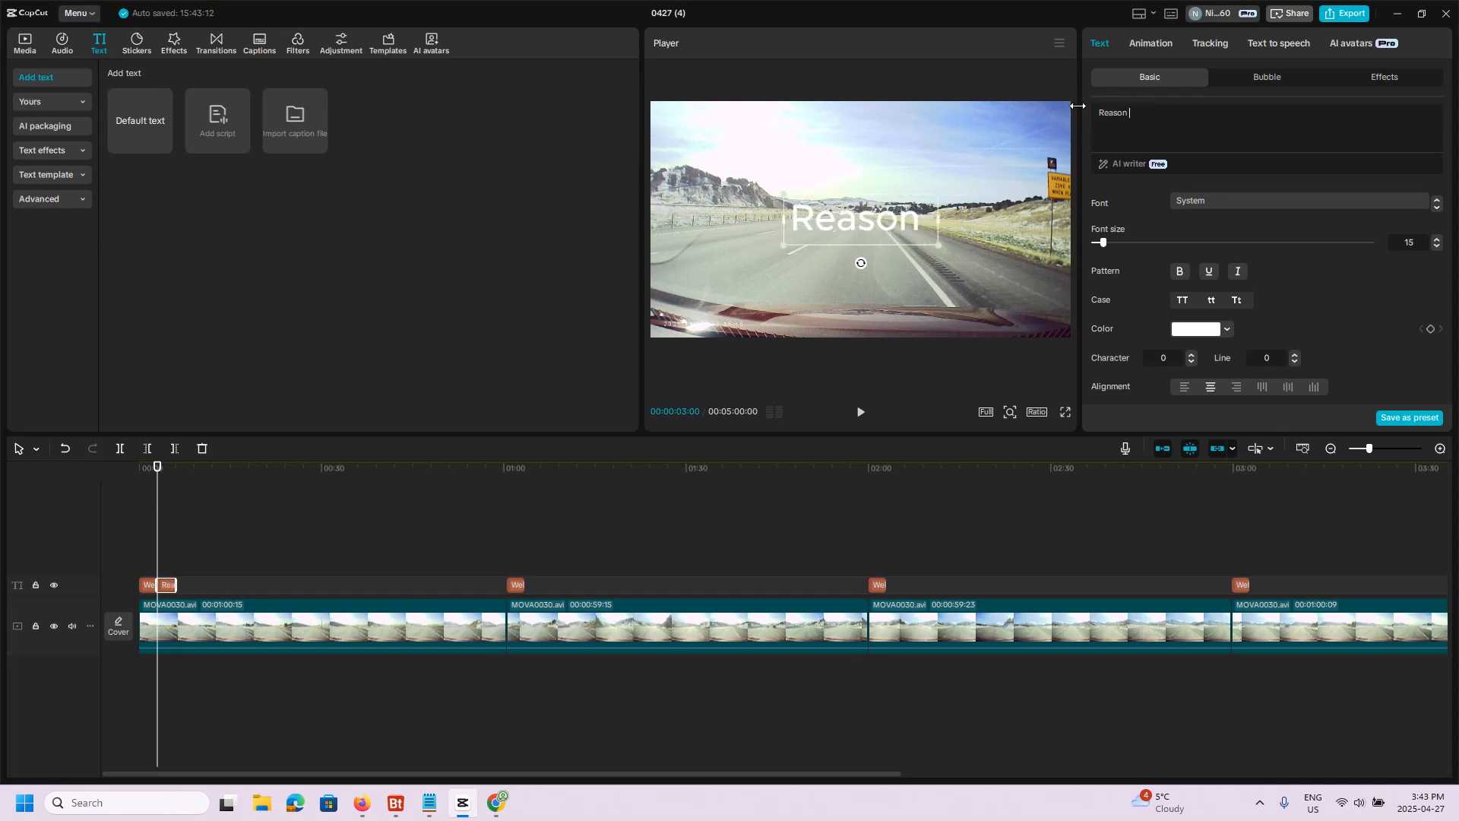
pyautogui.write('#1:')
pyautogui.press('Return')
pyautogui.write('Reason one example')
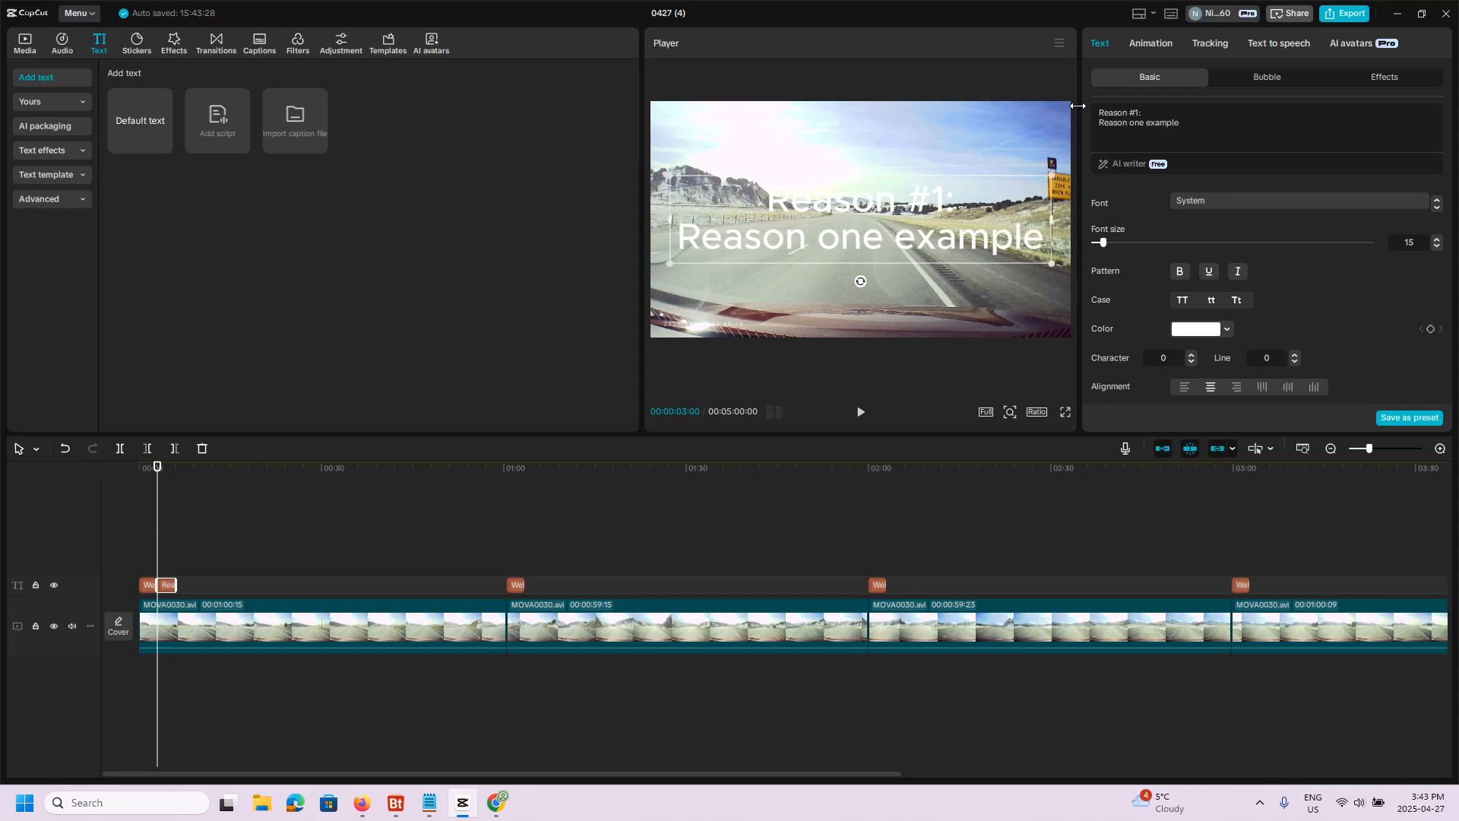
# Step: Move the "Reason #1" text slightly higher in the video frame
pyautogui.click(954, 272)
pyautogui.click(880, 227)
pyautogui.moveTo(879, 226); pyautogui.dragTo(878, 219)
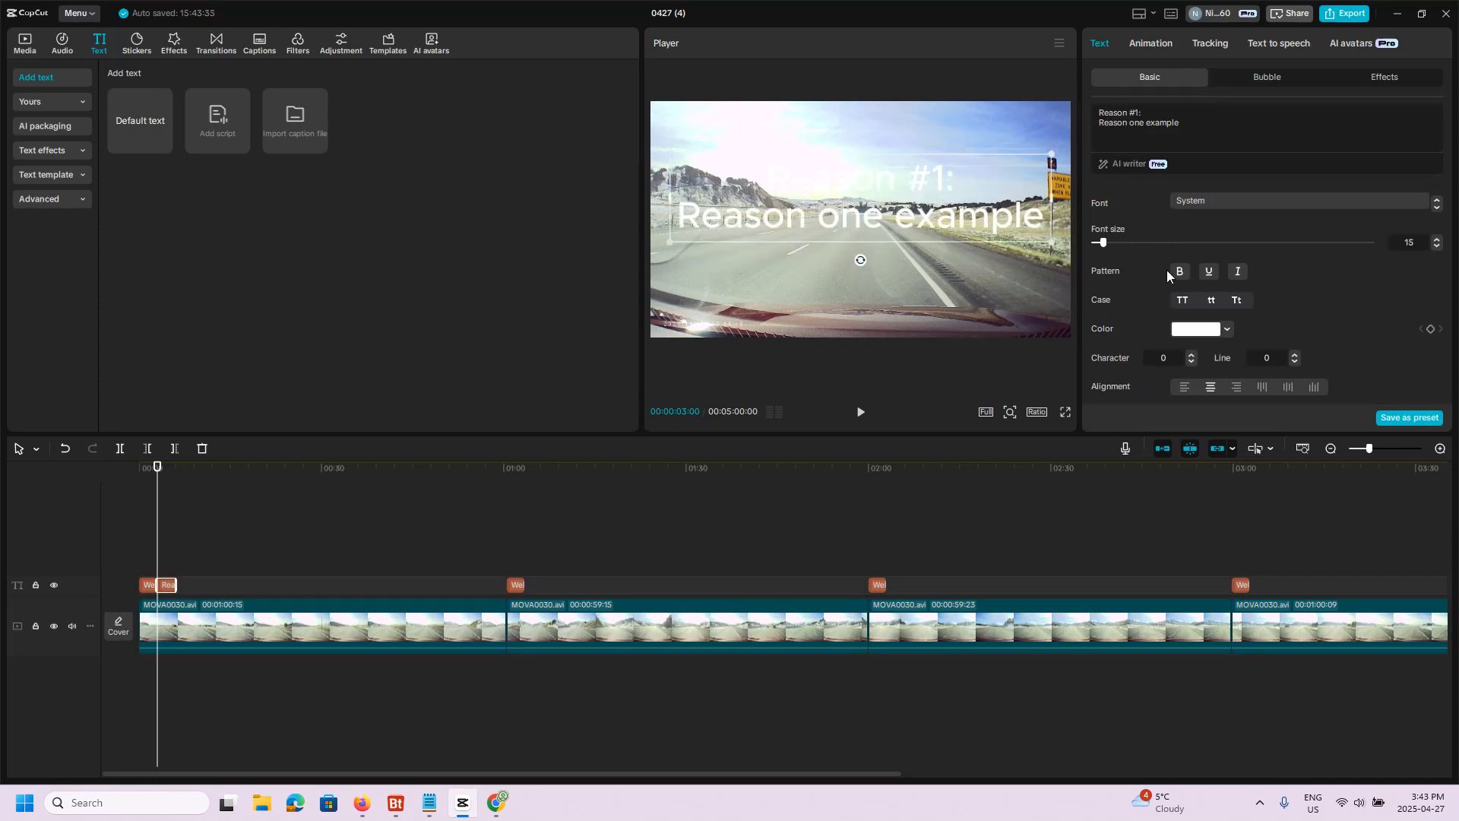
# Step: Set the "Reason #1" text colour to black (000000)
pyautogui.click(1227, 330)
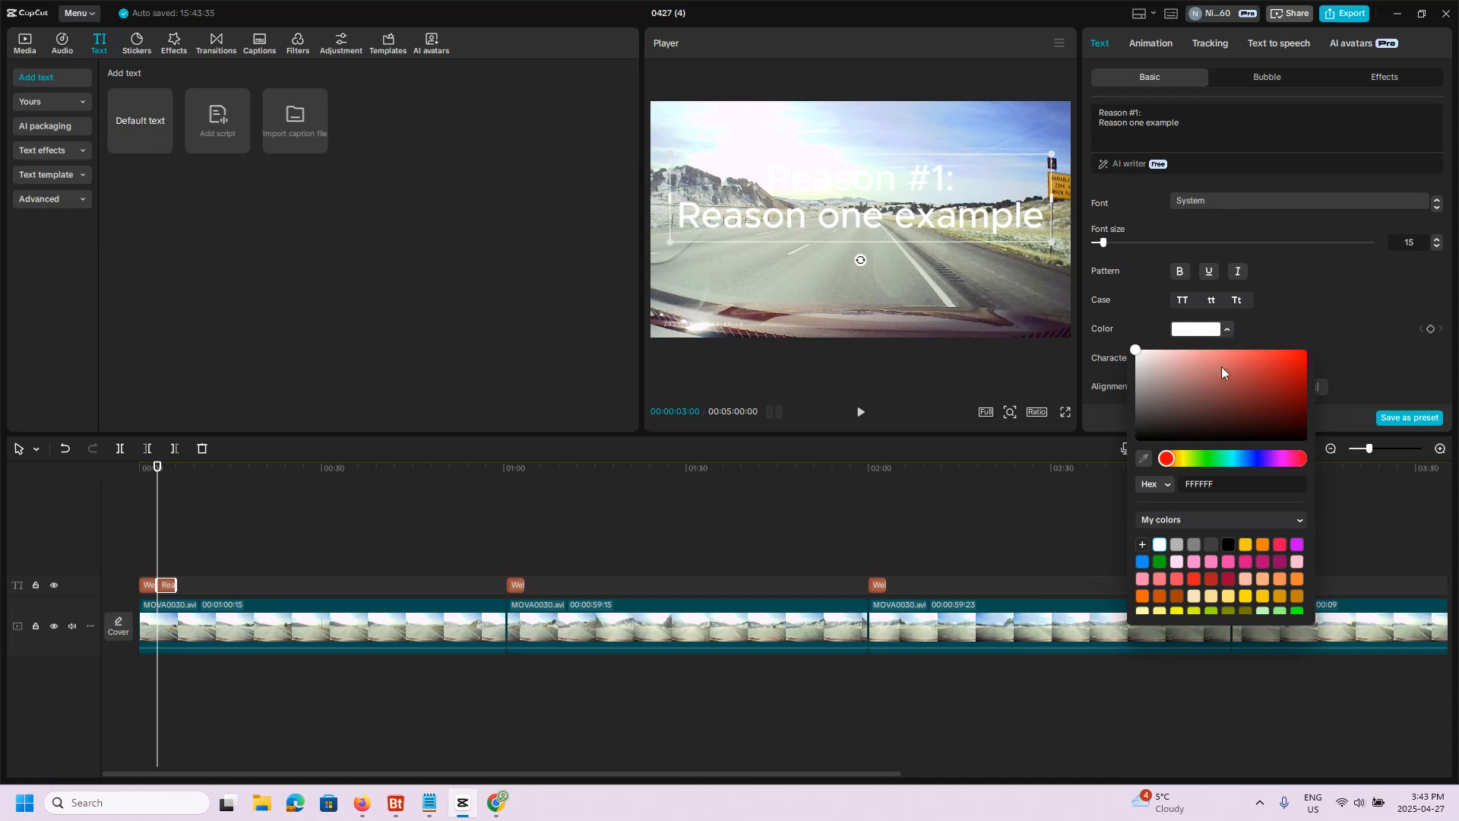
pyautogui.click(1229, 545)
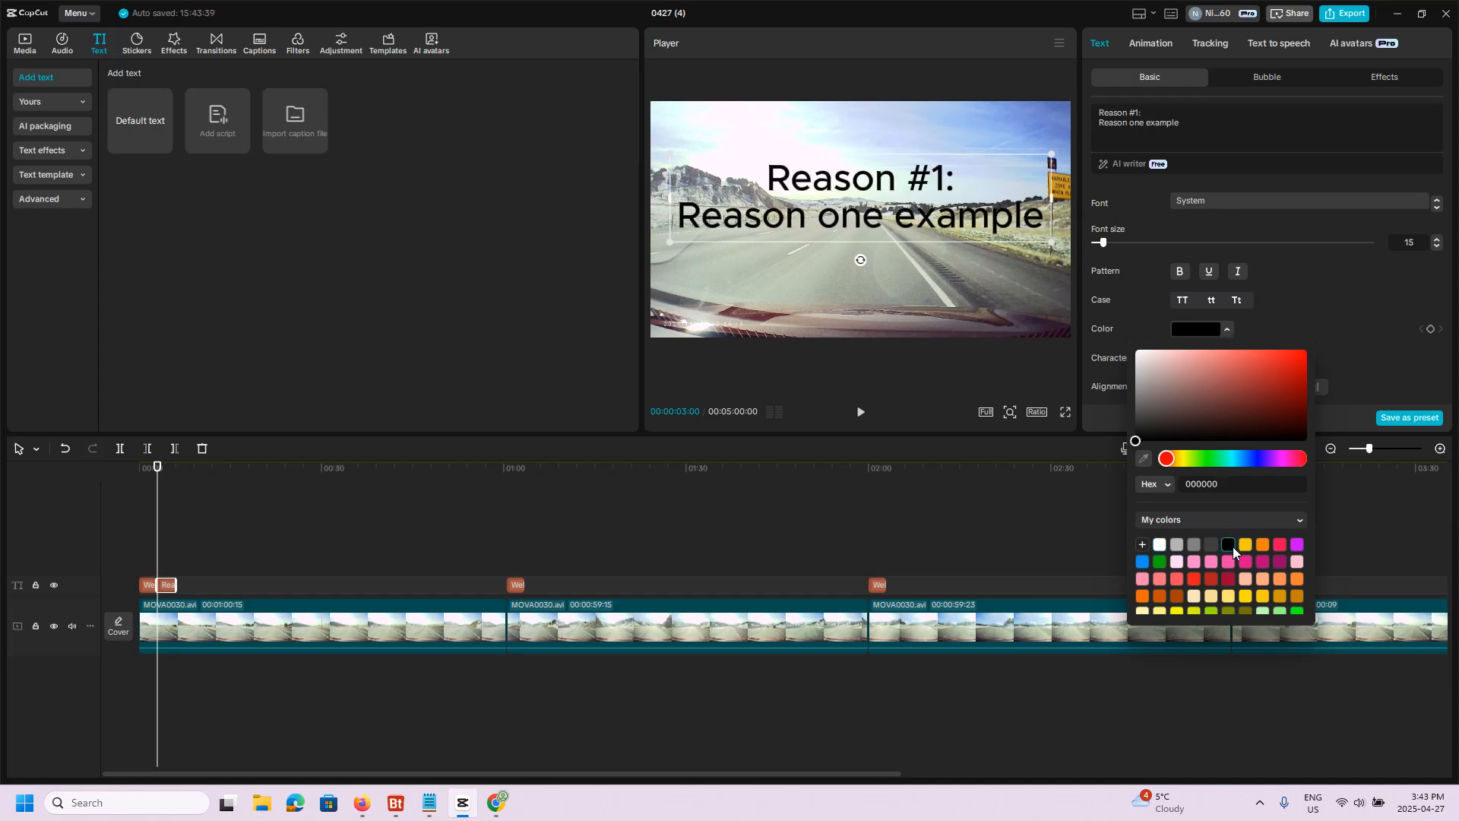
pyautogui.click(1371, 342)
# Step: Apply the preset style with yellow letters and a black outline to the "Reason #1" text
pyautogui.scroll(-1, 1275, 364)
pyautogui.scroll(-5, 1275, 364)
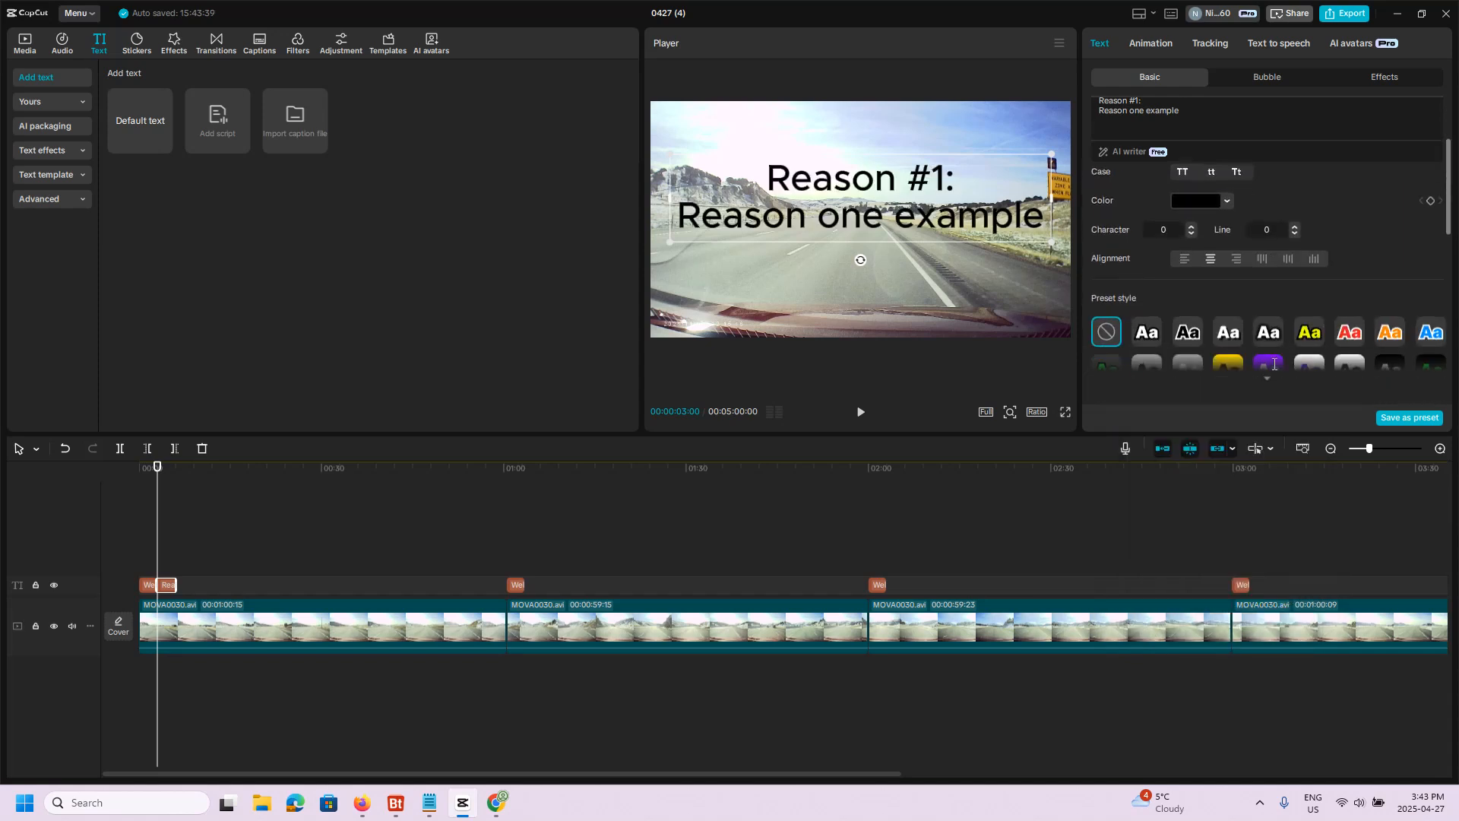
pyautogui.scroll(6, 1274, 364)
pyautogui.scroll(-2, 1274, 364)
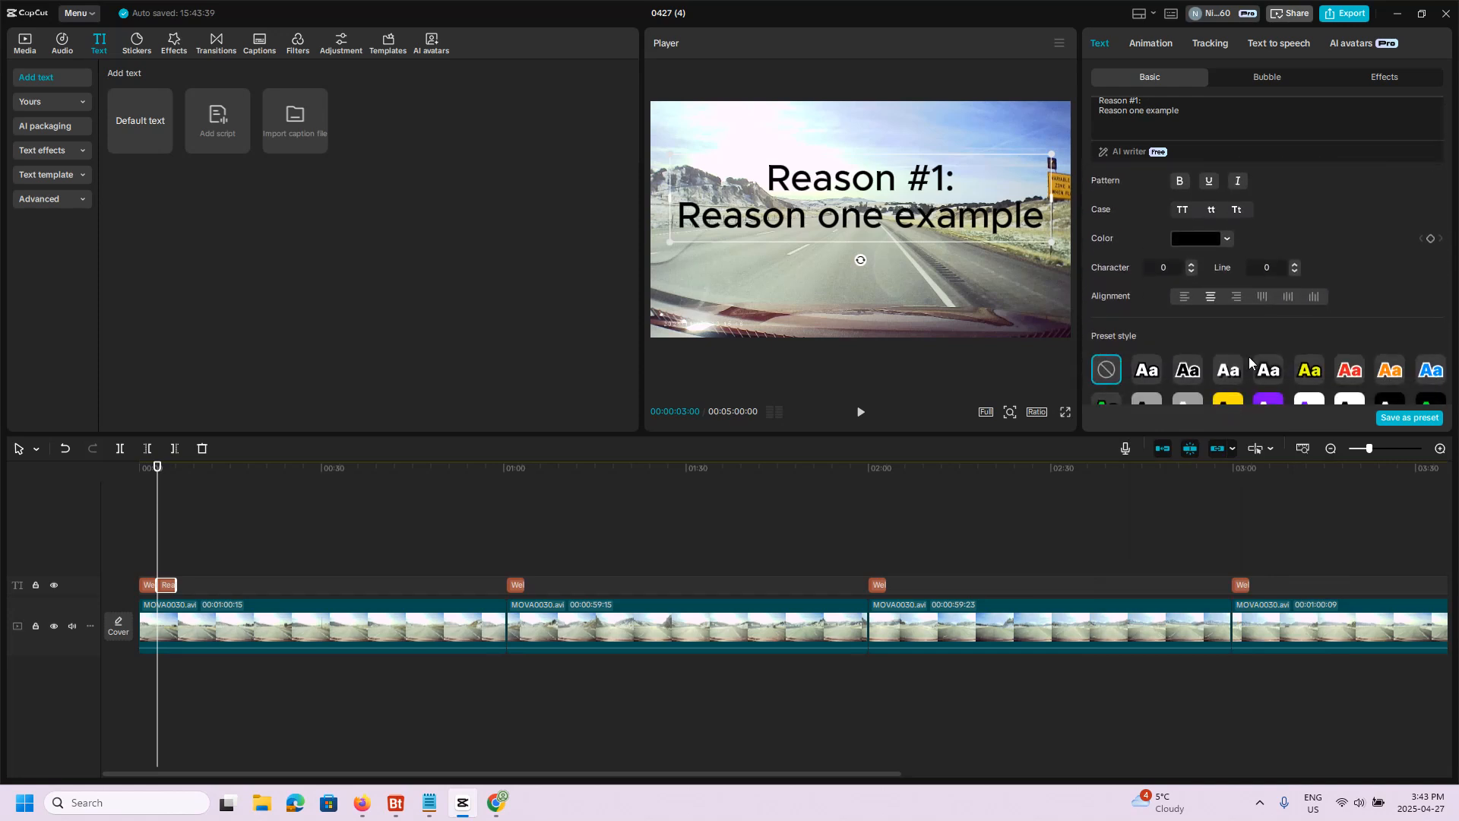
pyautogui.scroll(-10, 1245, 356)
pyautogui.scroll(5, 1236, 212)
pyautogui.scroll(4, 1239, 220)
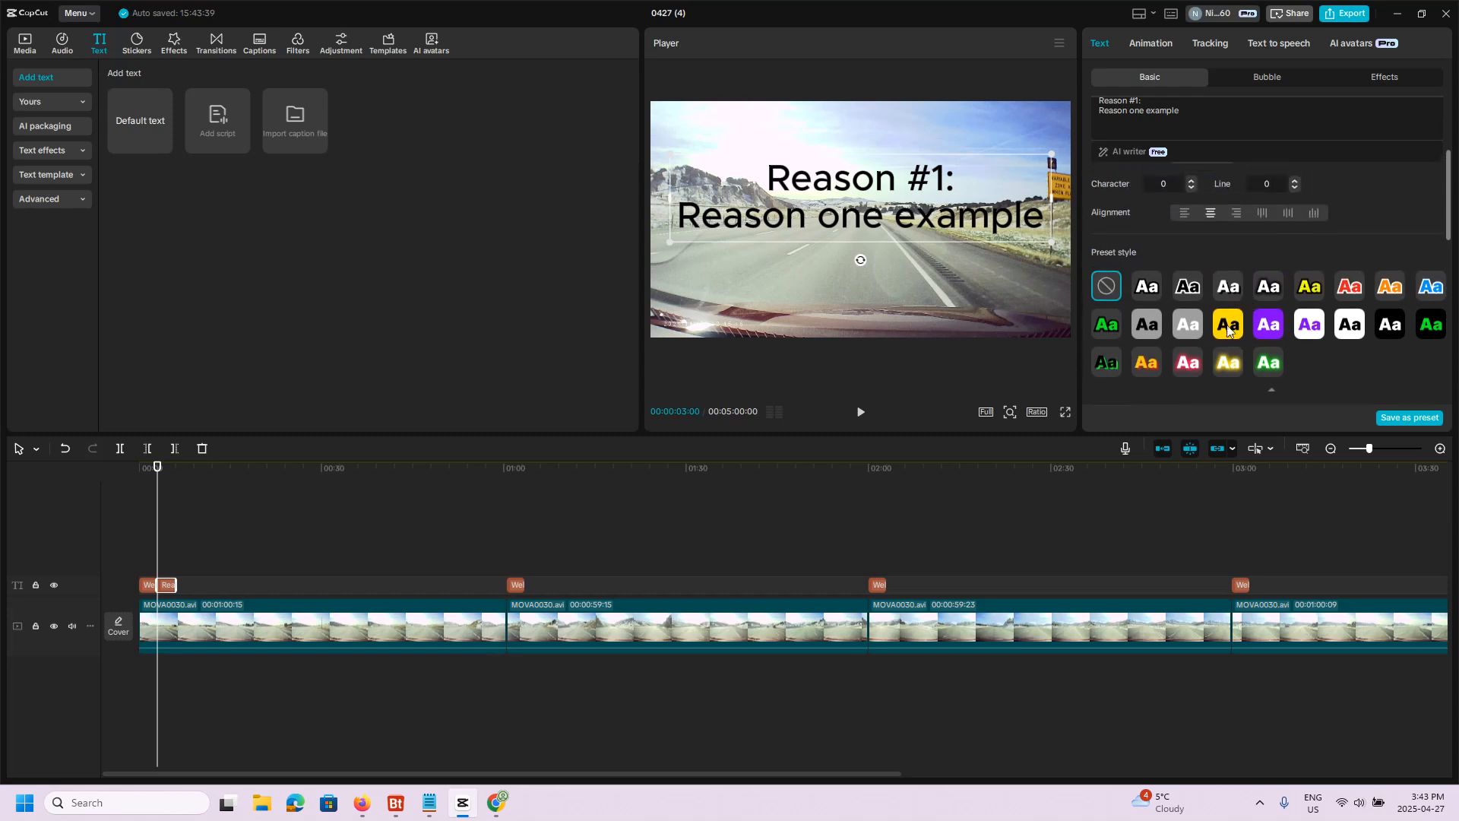
pyautogui.click(1228, 324)
pyautogui.click(1309, 286)
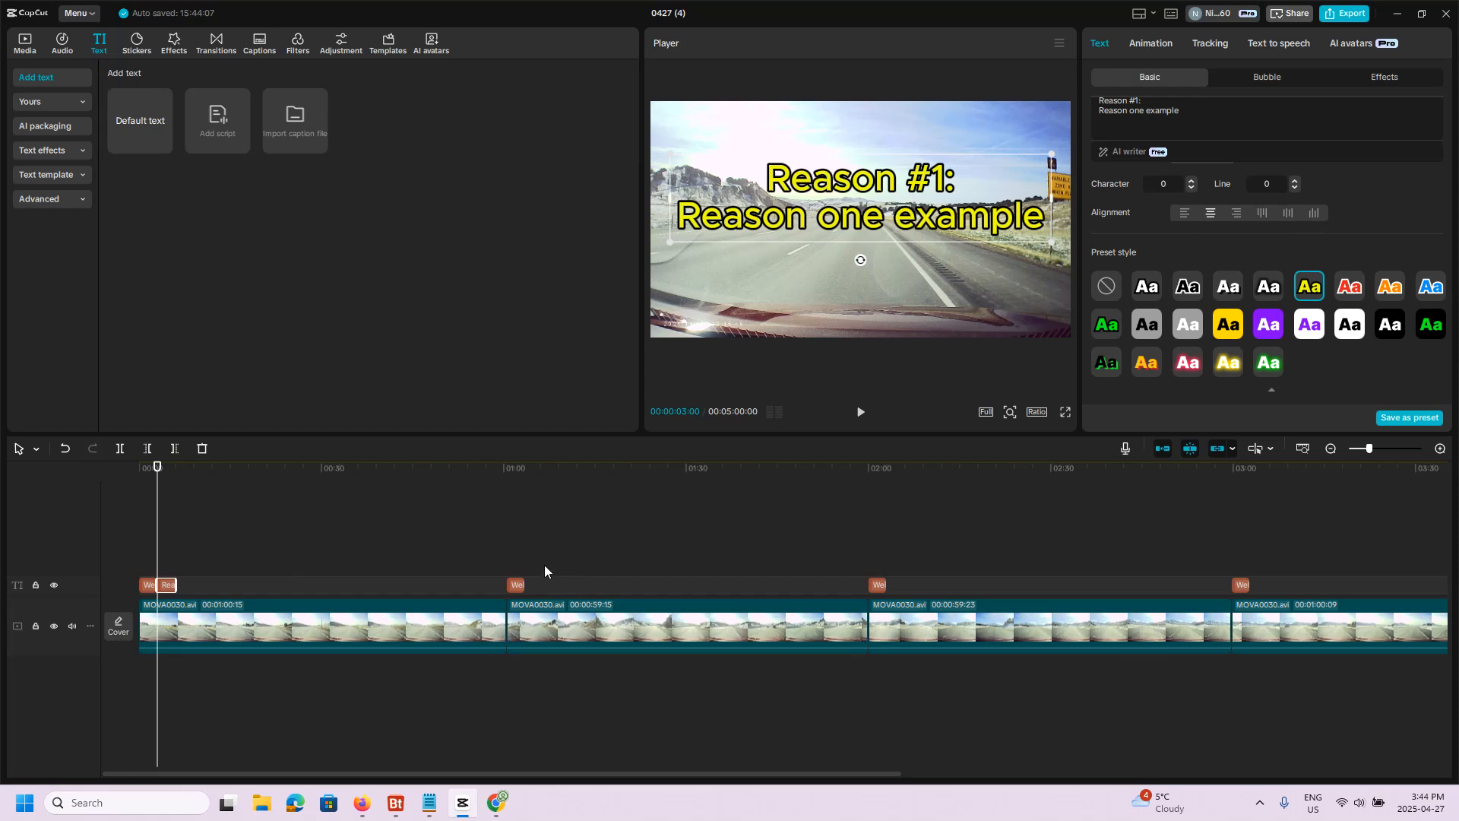
# Step: Copy the "Reason #1" text and paste it directly after the welcome title in each of the other four segments
pyautogui.moveTo(157, 467); pyautogui.dragTo(399, 472)
pyautogui.moveTo(532, 508); pyautogui.dragTo(527, 523)
pyautogui.hotkey('ctrl', 'v')
pyautogui.moveTo(524, 472); pyautogui.dragTo(1251, 511)
pyautogui.hotkey('ctrl', 'v')
pyautogui.hotkey('ctrl', 'v')
pyautogui.moveTo(861, 779); pyautogui.dragTo(1095, 779)
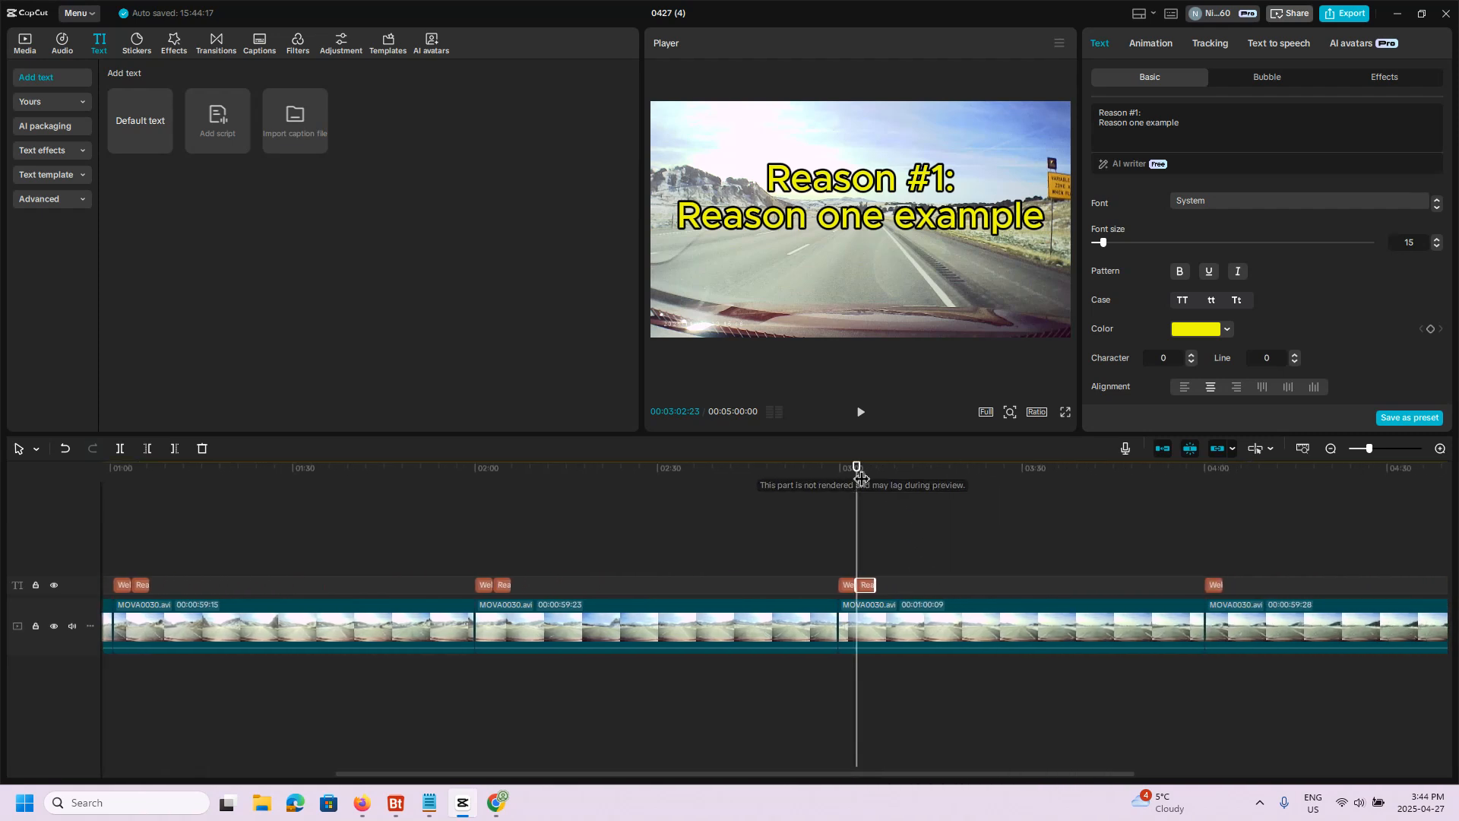
pyautogui.moveTo(1151, 524); pyautogui.dragTo(1229, 542)
pyautogui.hotkey('ctrl', 'v')
# Step: Change the second segment's reason text to "Reason #2" on the first line and "Reason two example" on the second
pyautogui.moveTo(1100, 774); pyautogui.dragTo(560, 785)
pyautogui.moveTo(543, 589); pyautogui.dragTo(532, 585)
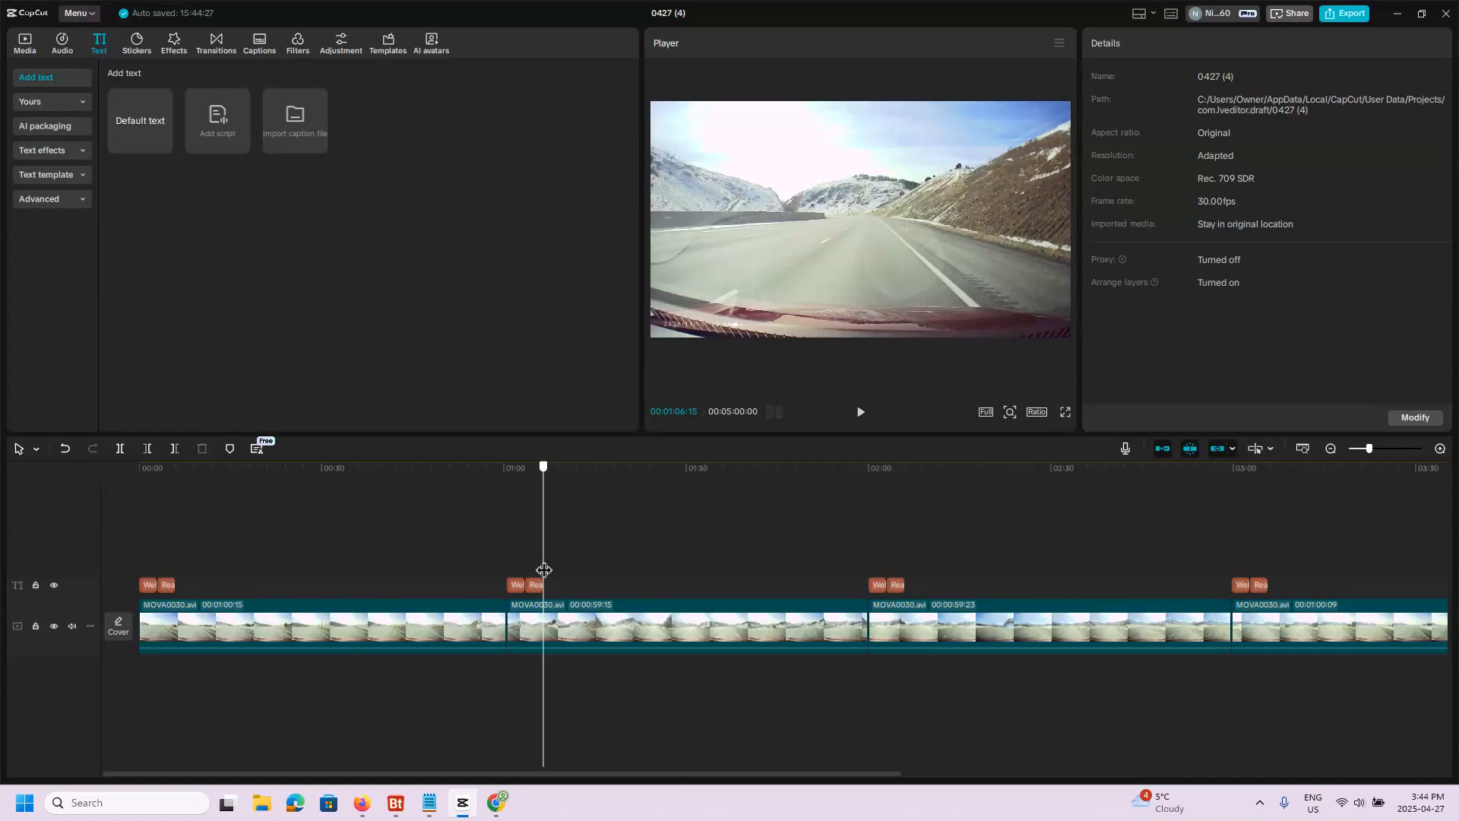
pyautogui.moveTo(543, 569); pyautogui.dragTo(533, 570)
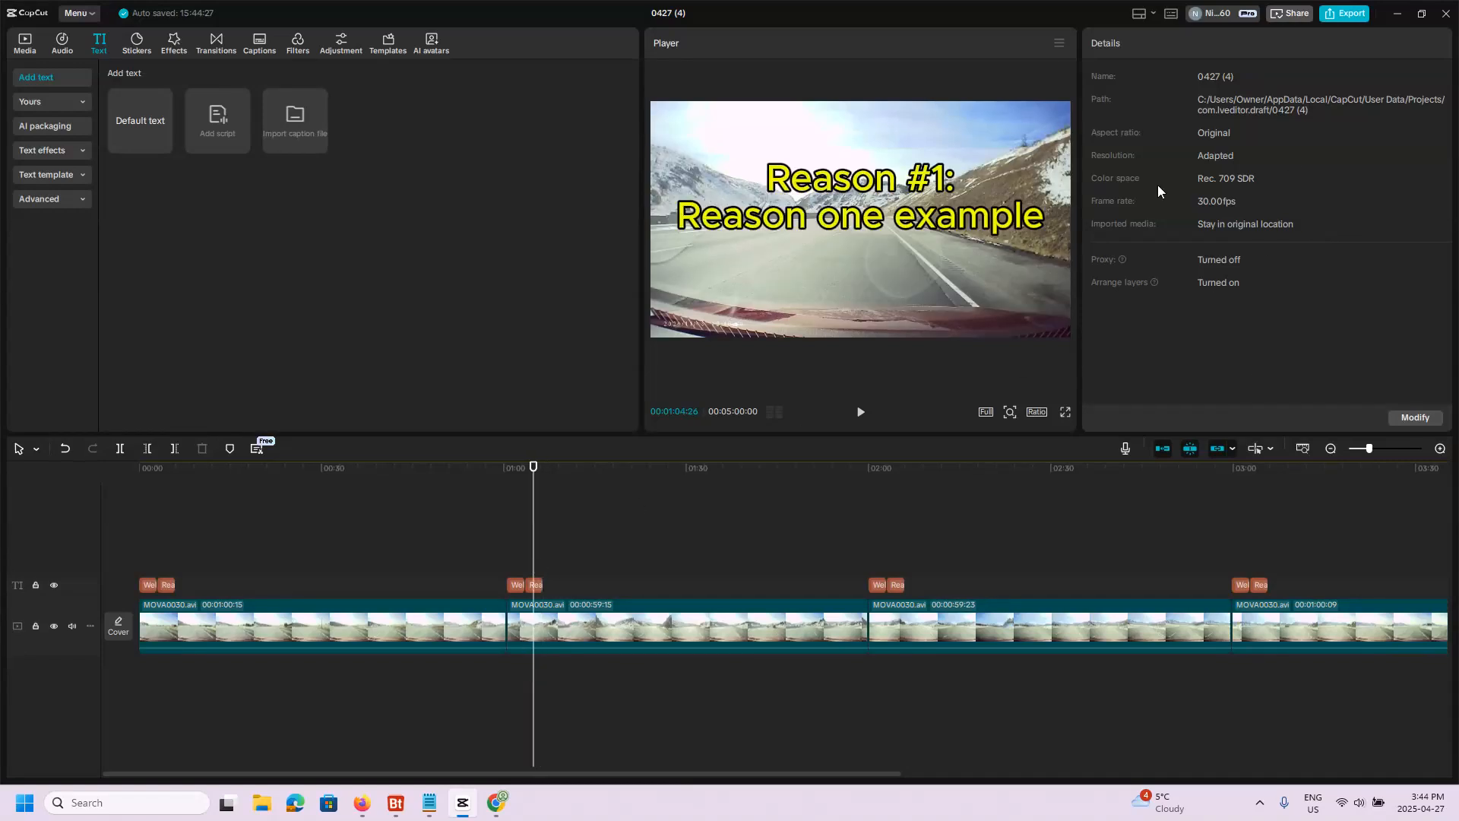
pyautogui.click(904, 218)
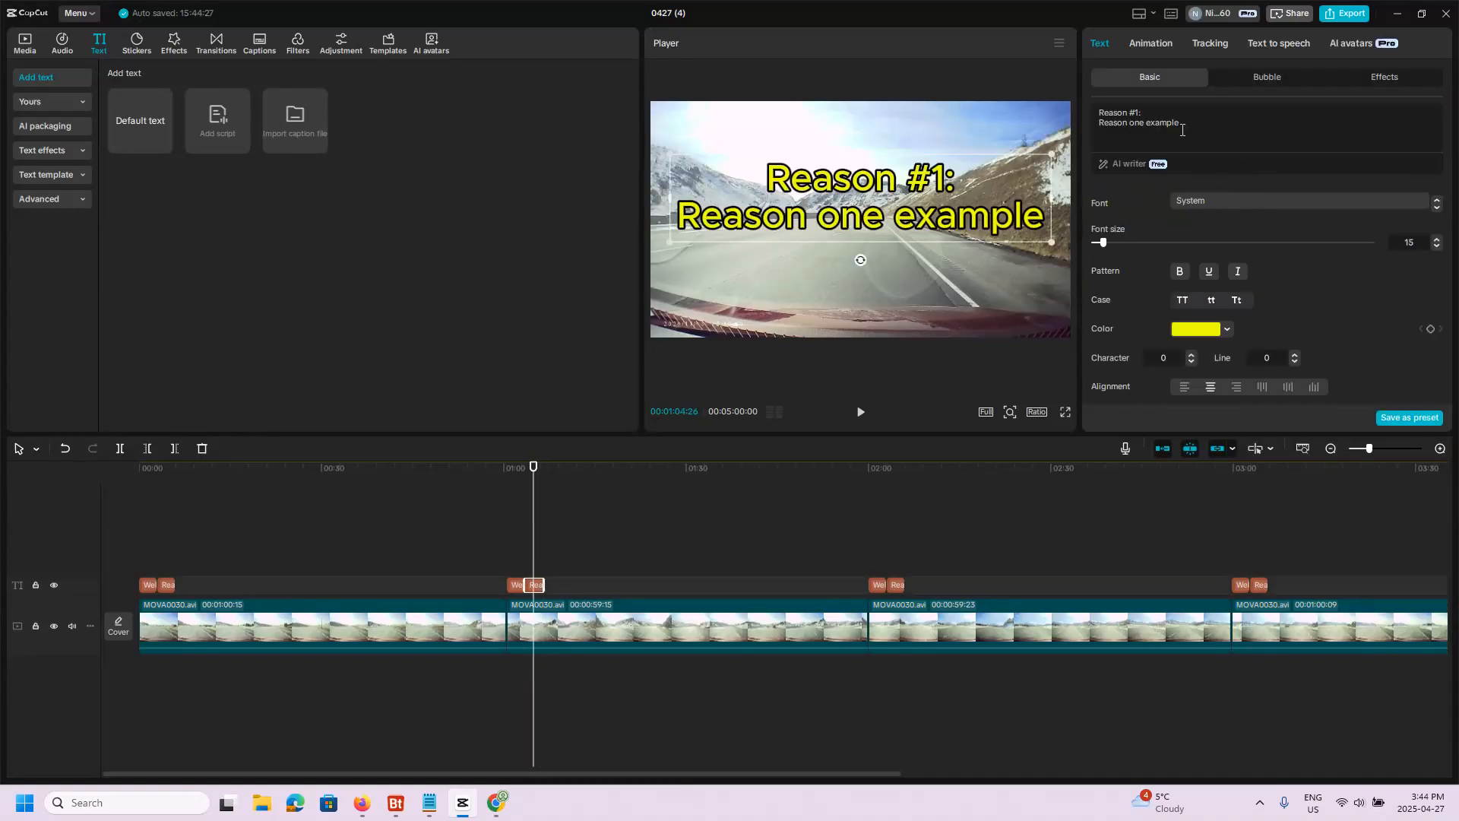
pyautogui.press('BackSpace')
pyautogui.press('BackSpace')
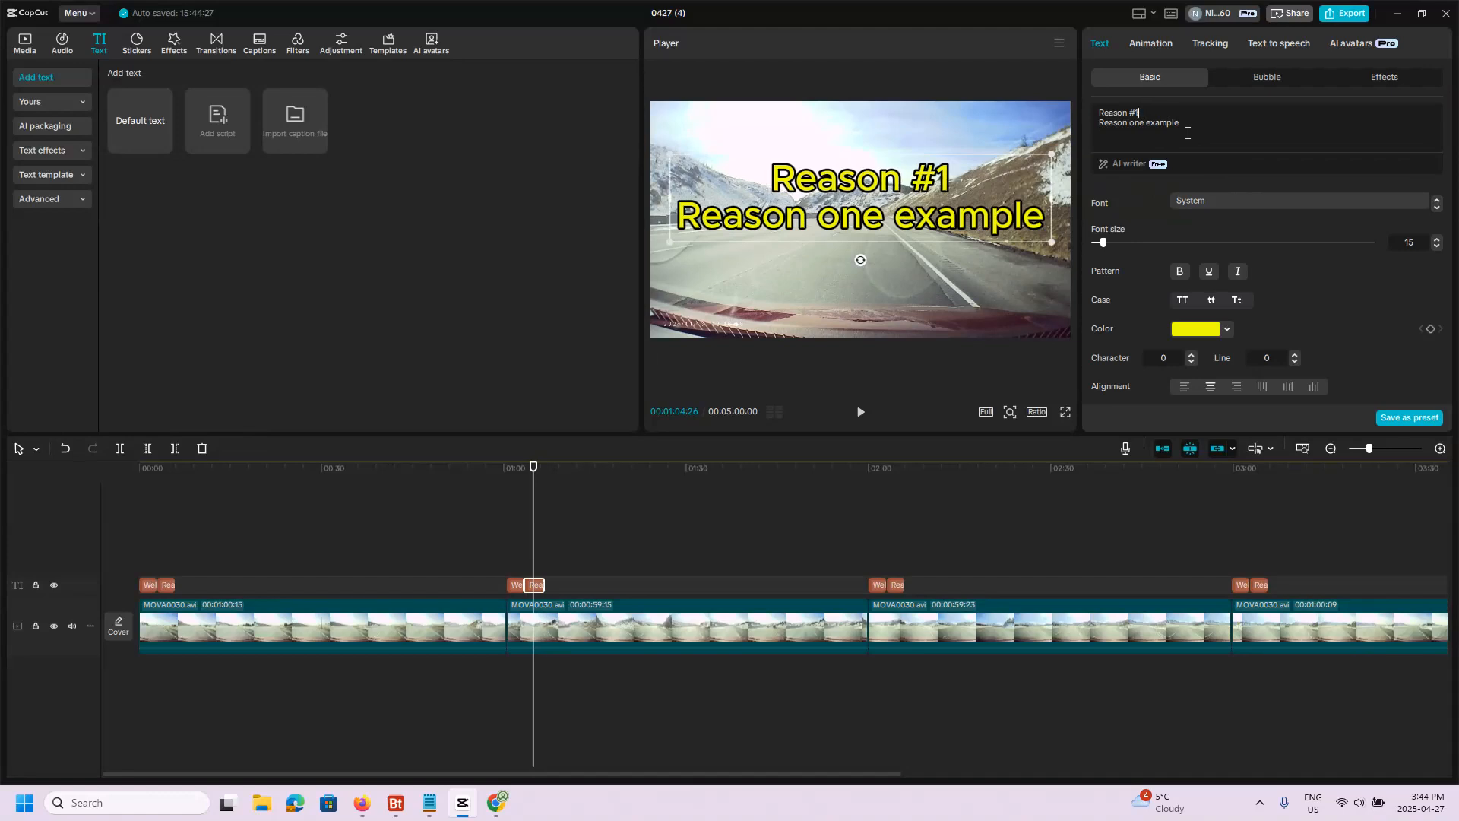
pyautogui.write('2')
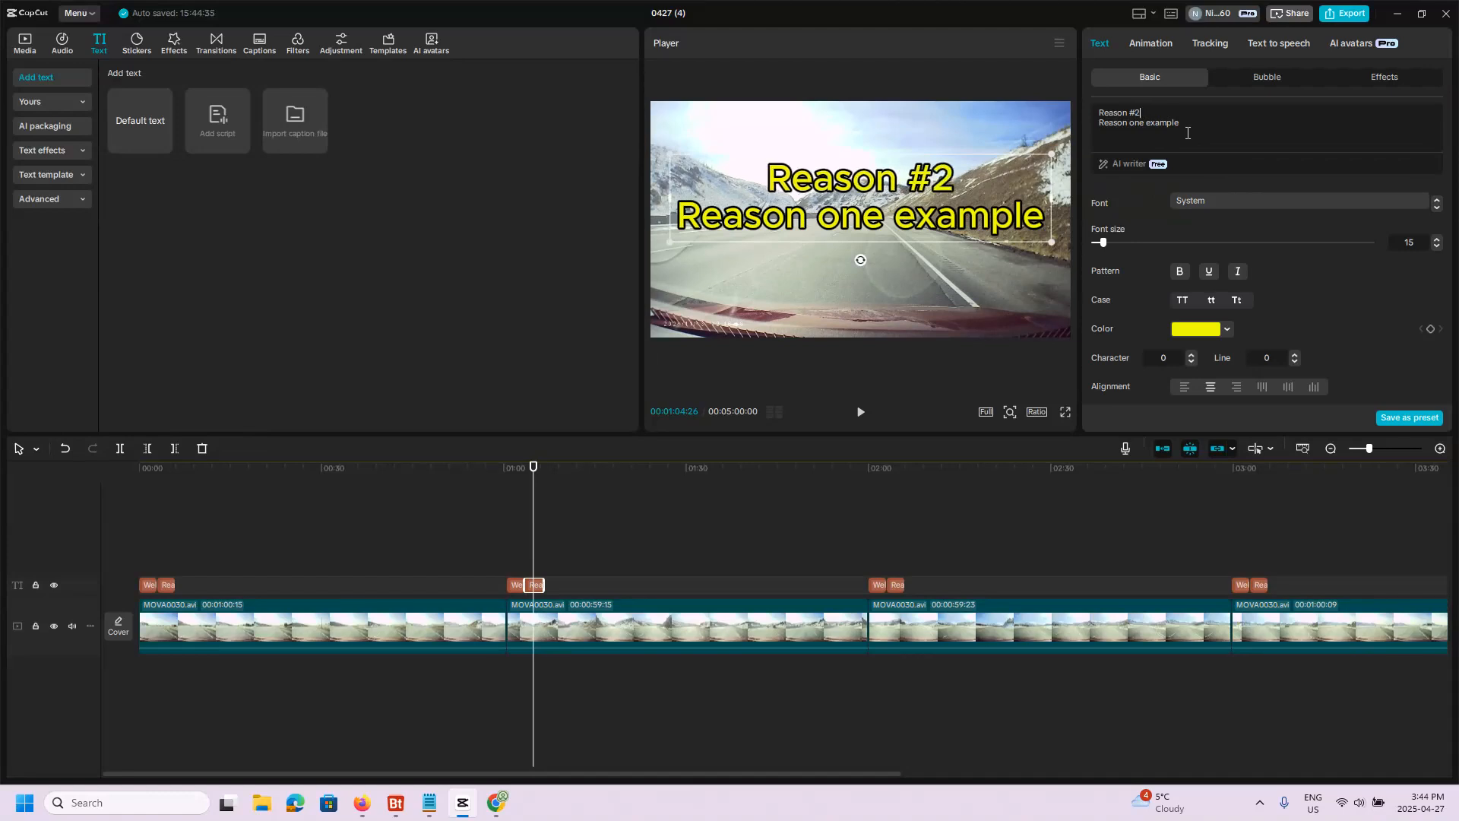
pyautogui.press('Delete')
pyautogui.press('BackSpace')
pyautogui.press('BackSpace')
pyautogui.write('two')
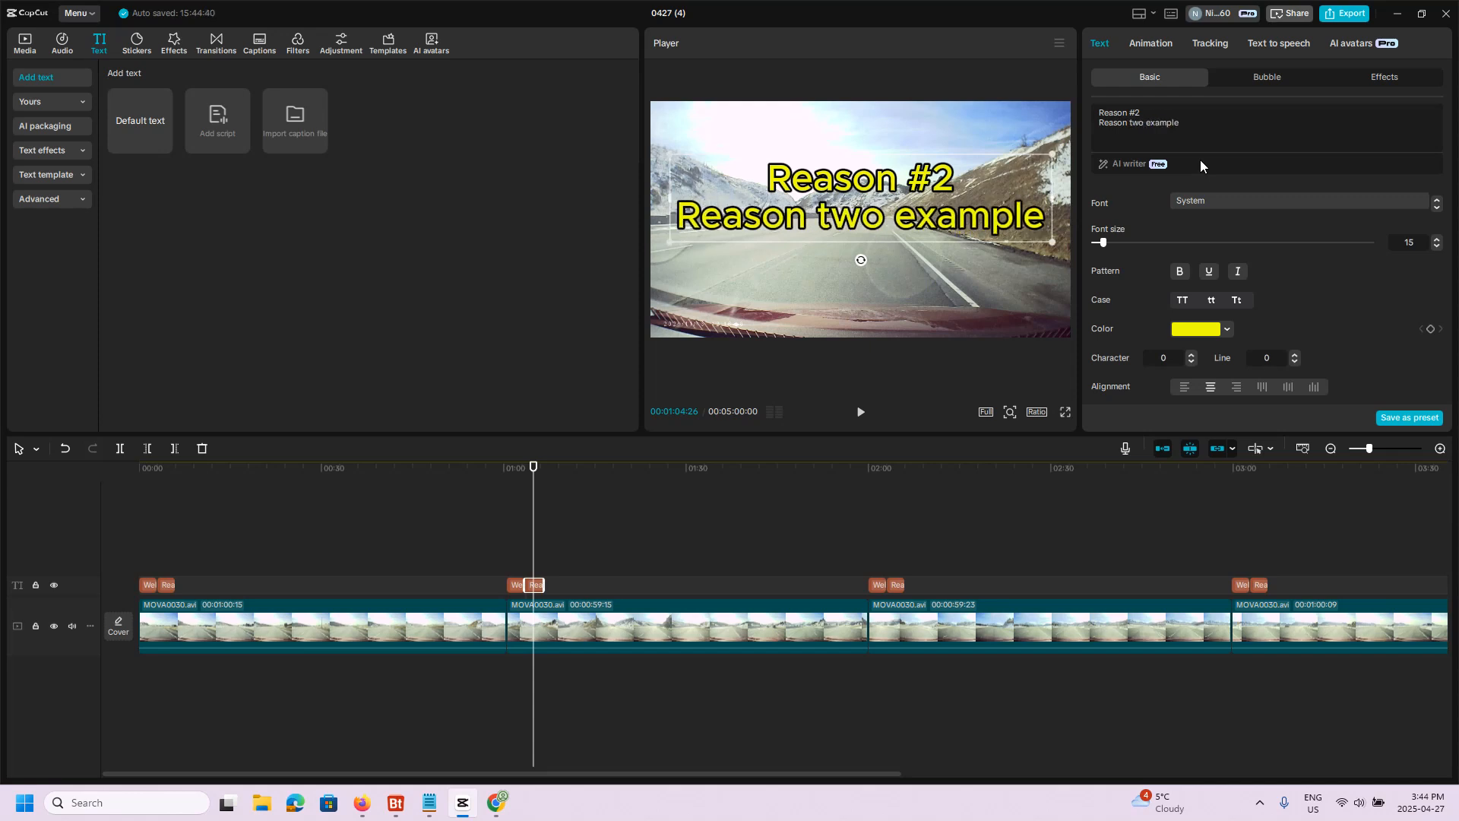
# Step: Select the "Reason #1" text in the third segment
pyautogui.click(901, 562)
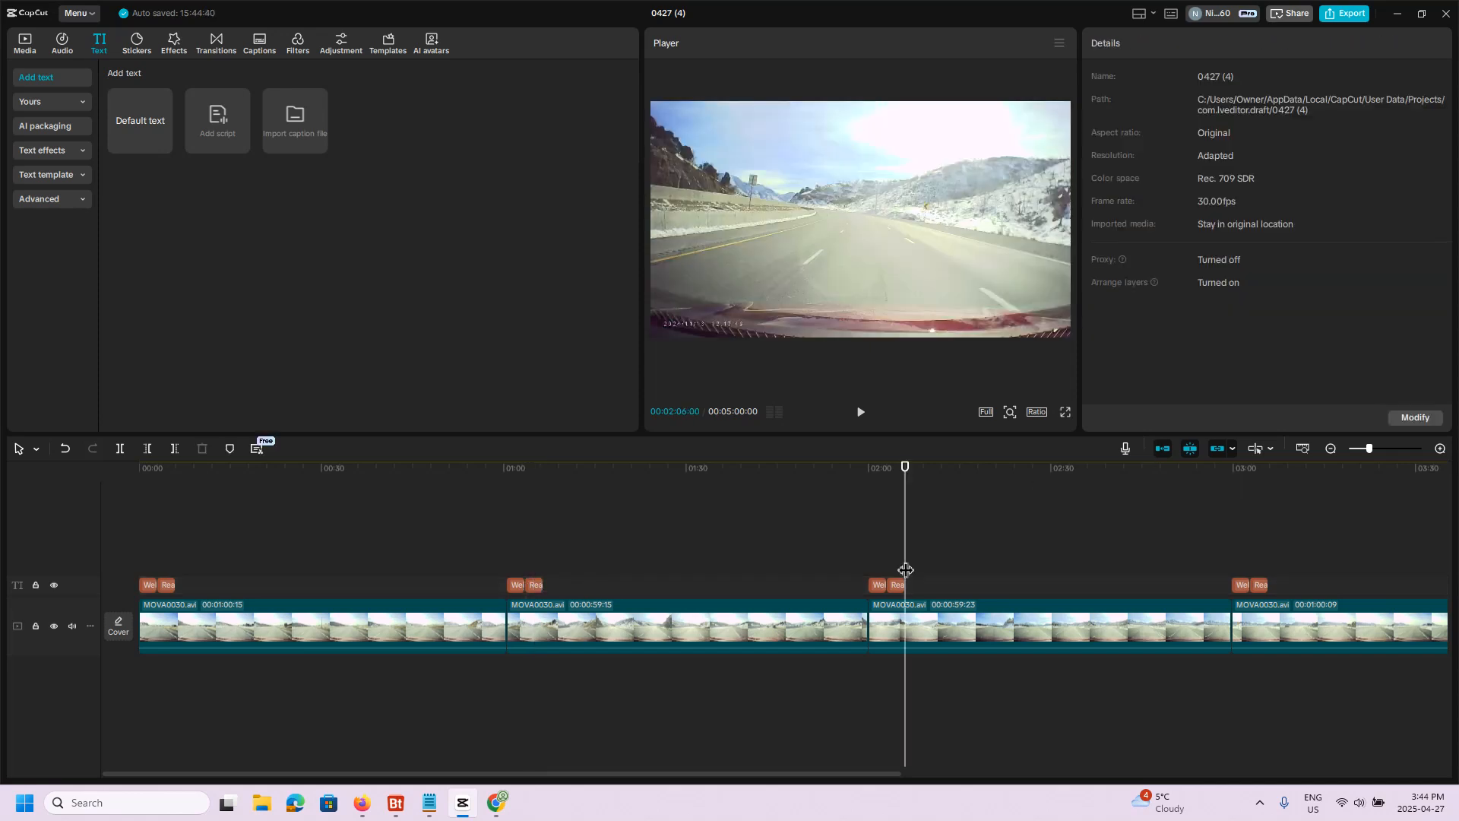
pyautogui.click(892, 558)
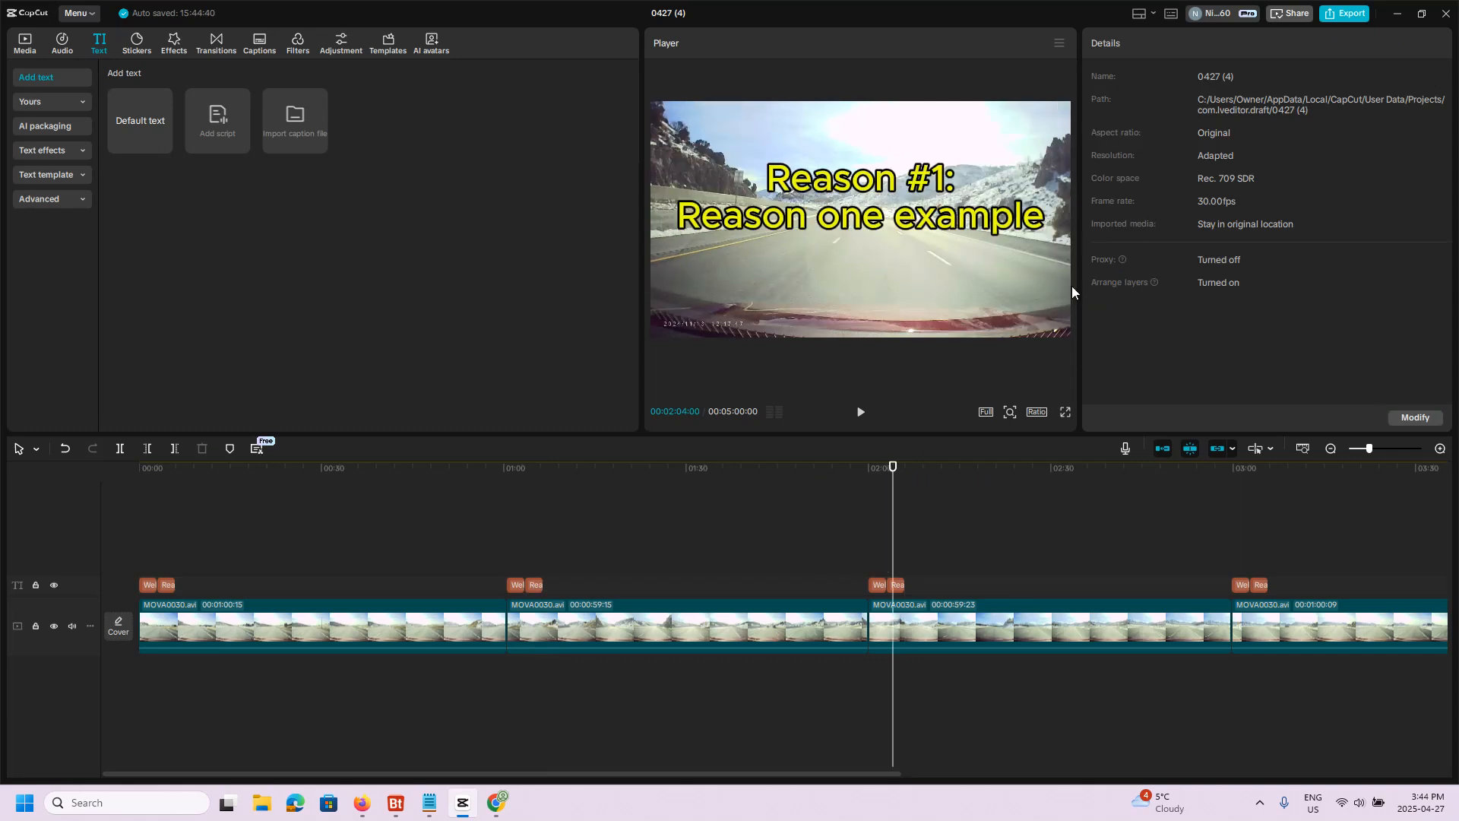
pyautogui.click(896, 581)
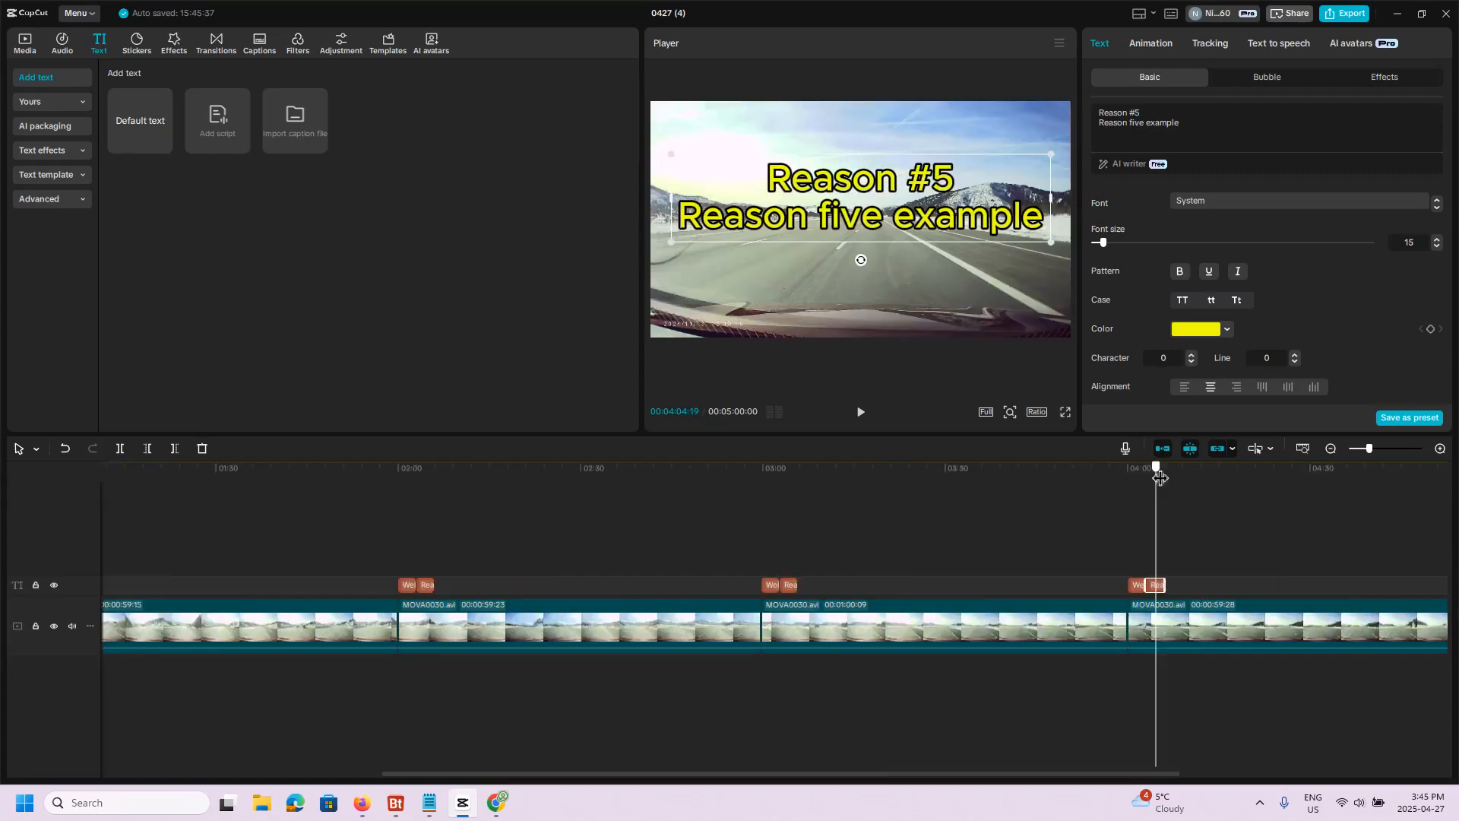
# Step: Add a default text at 6 seconds in the first segment, directly after its reason text
pyautogui.moveTo(422, 519); pyautogui.dragTo(3, 562)
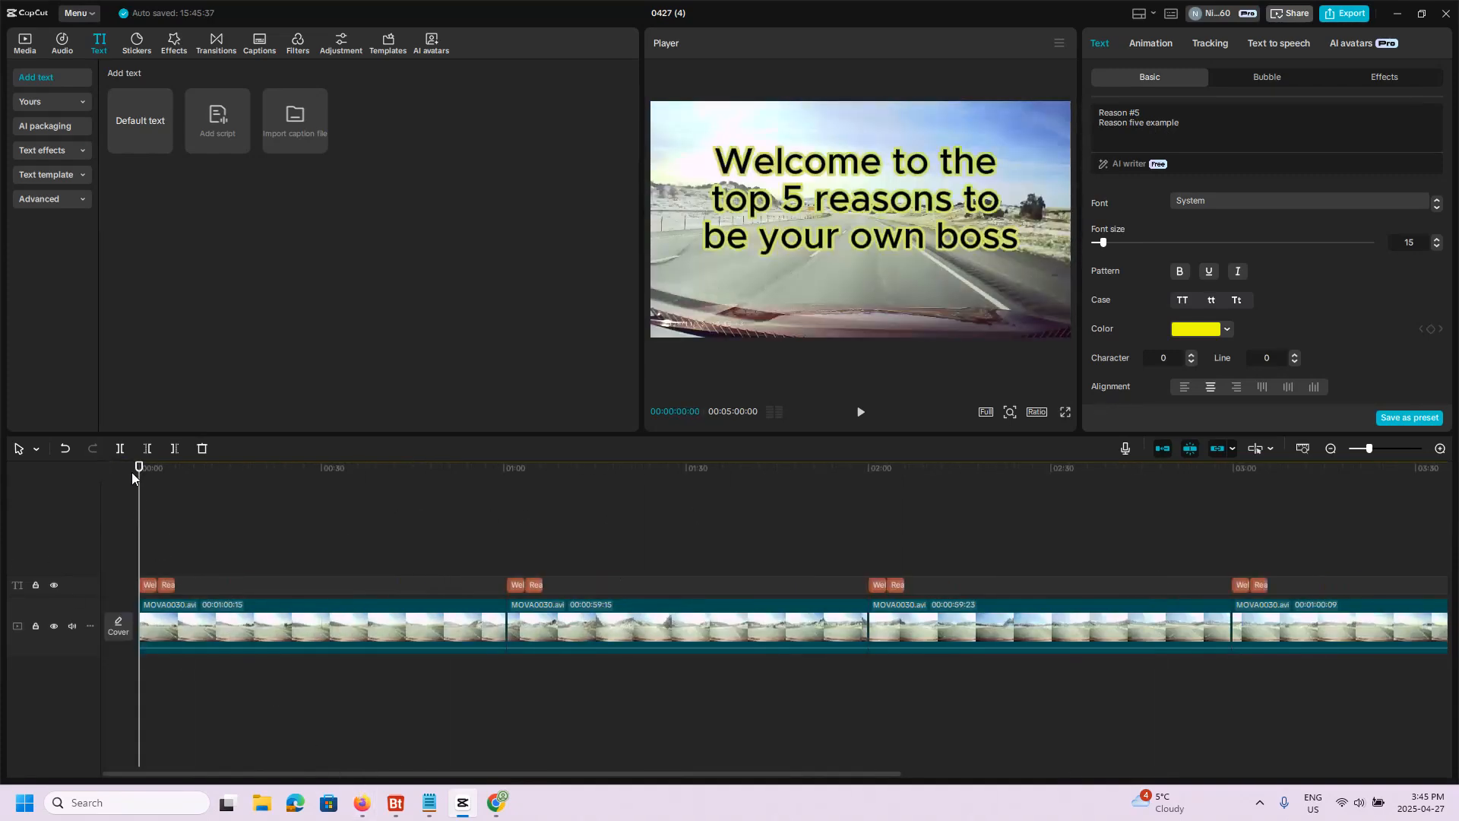
pyautogui.moveTo(139, 478); pyautogui.dragTo(180, 485)
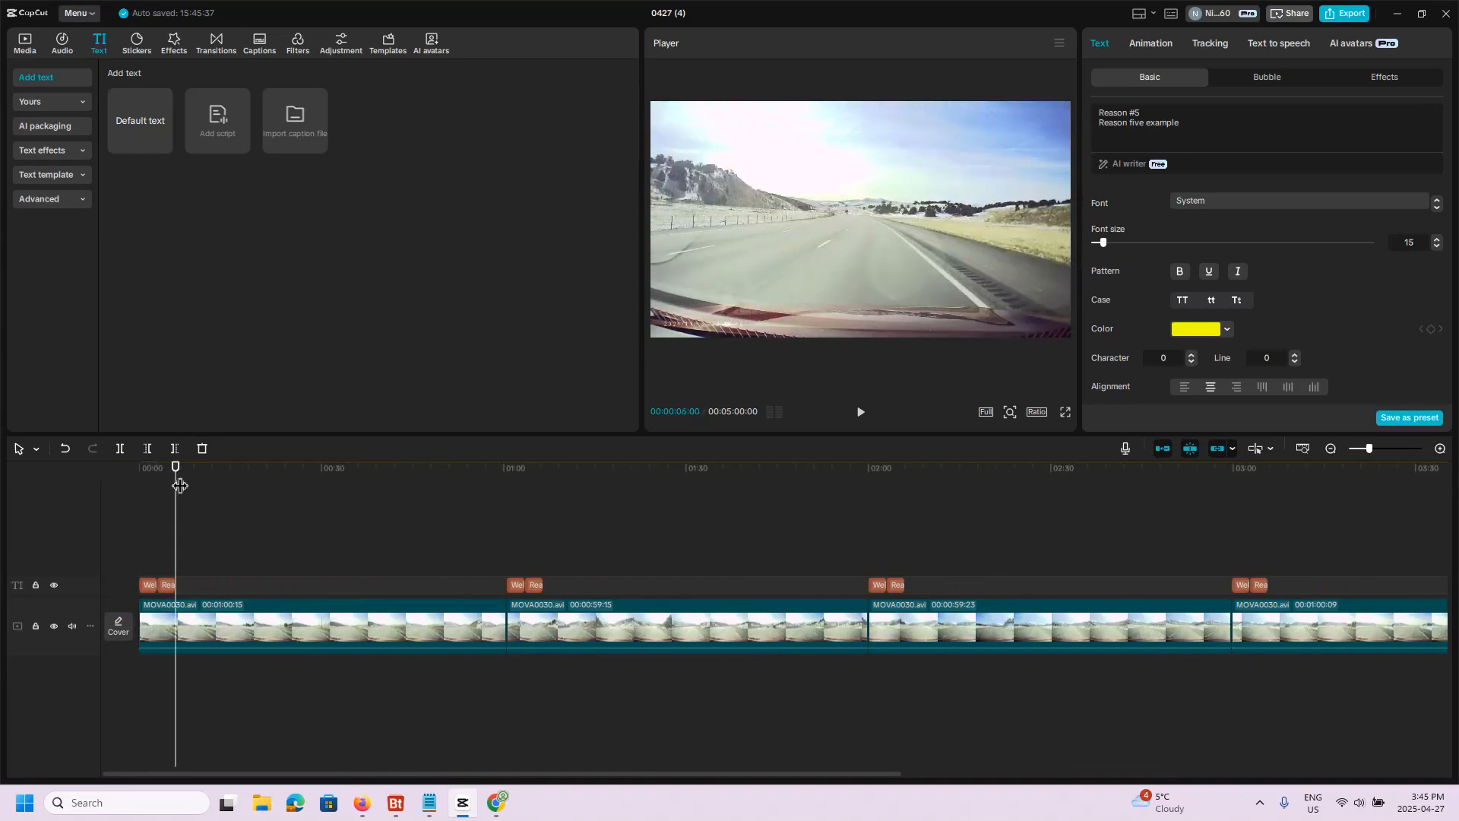
pyautogui.click(148, 118)
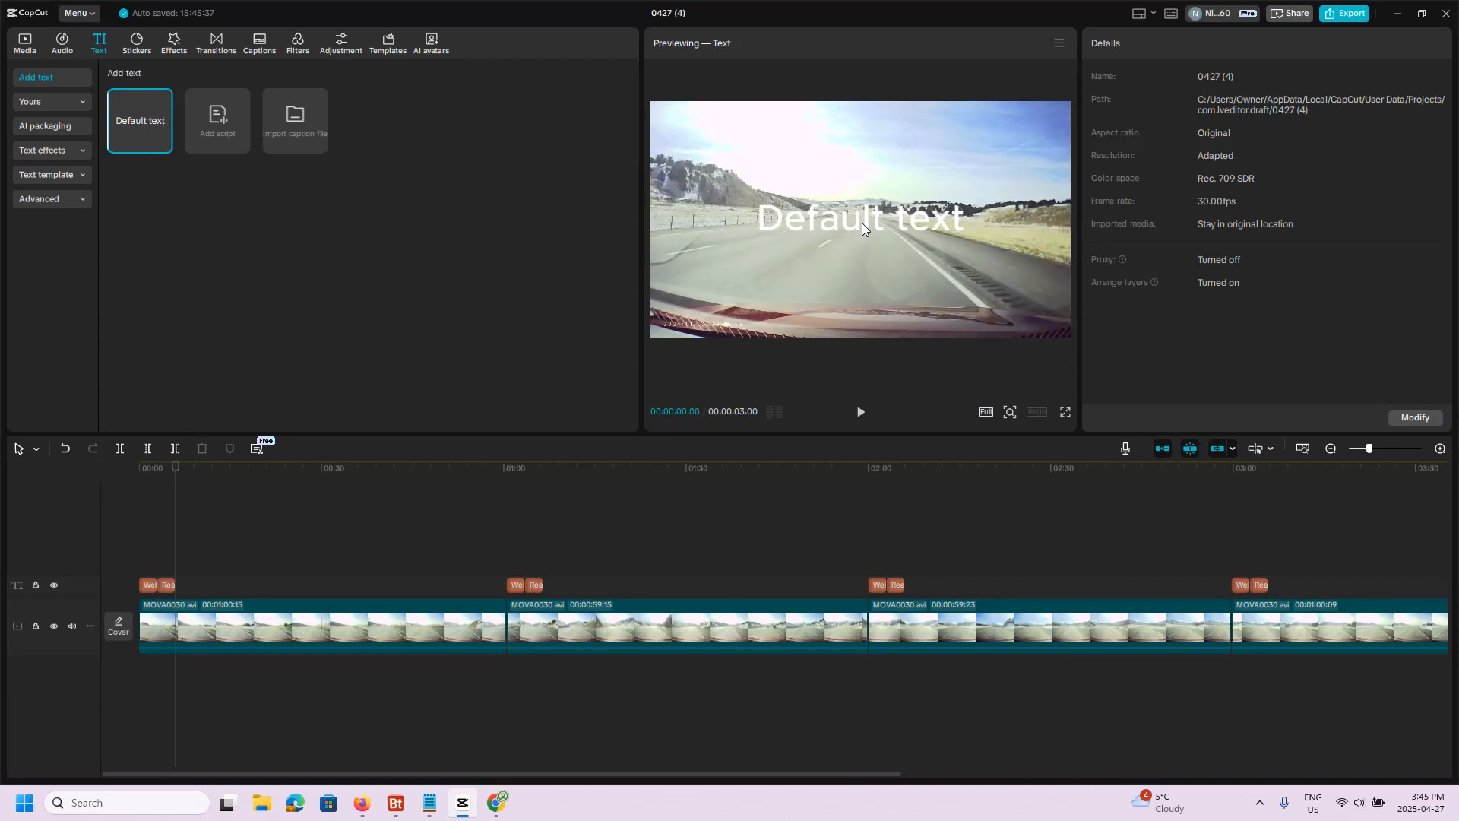
pyautogui.click(162, 143)
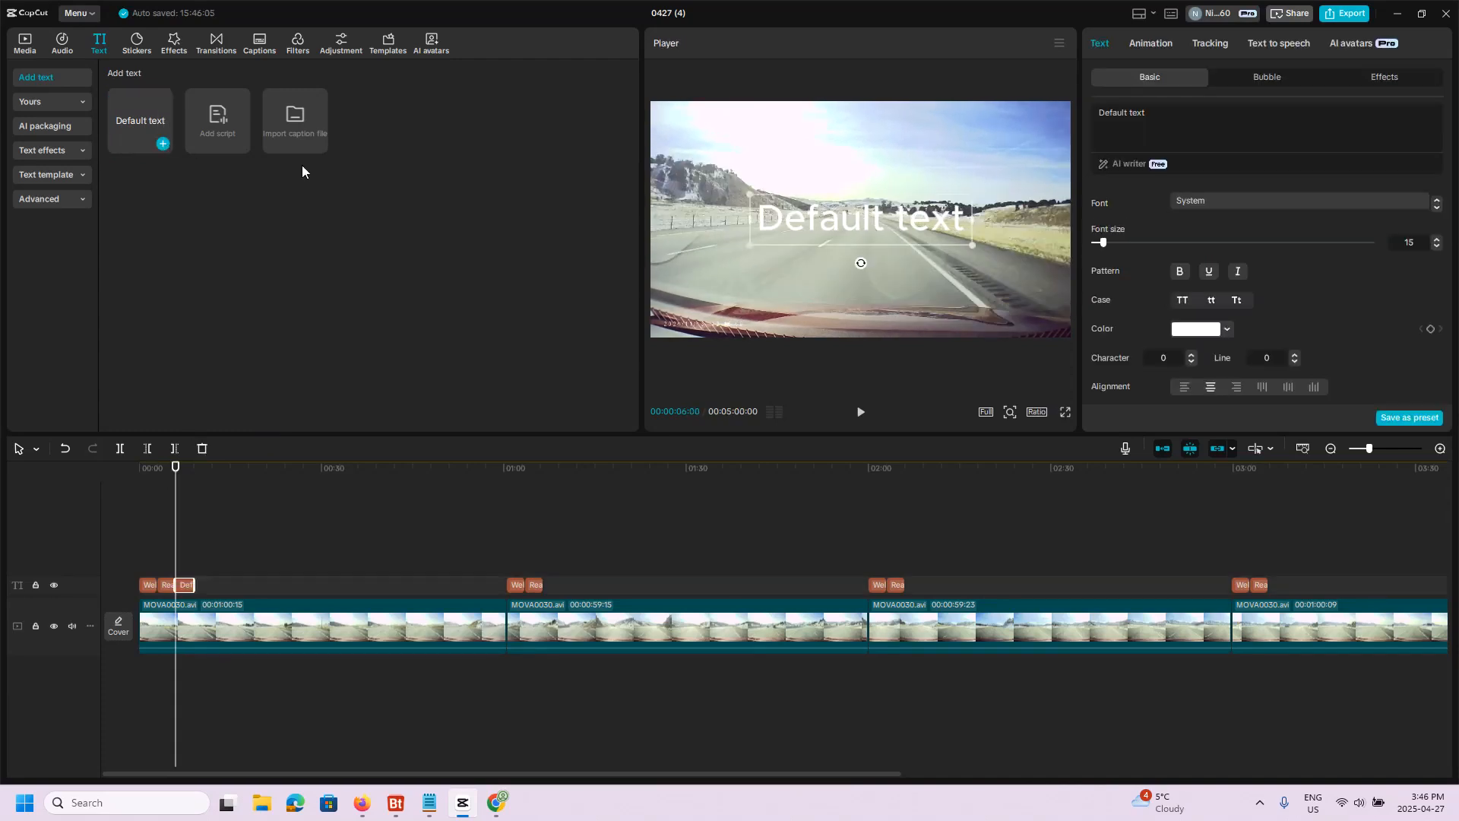
# Step: Replace the new text's wording with "Comment Road Trip for info"
pyautogui.moveTo(1159, 117); pyautogui.dragTo(1078, 115)
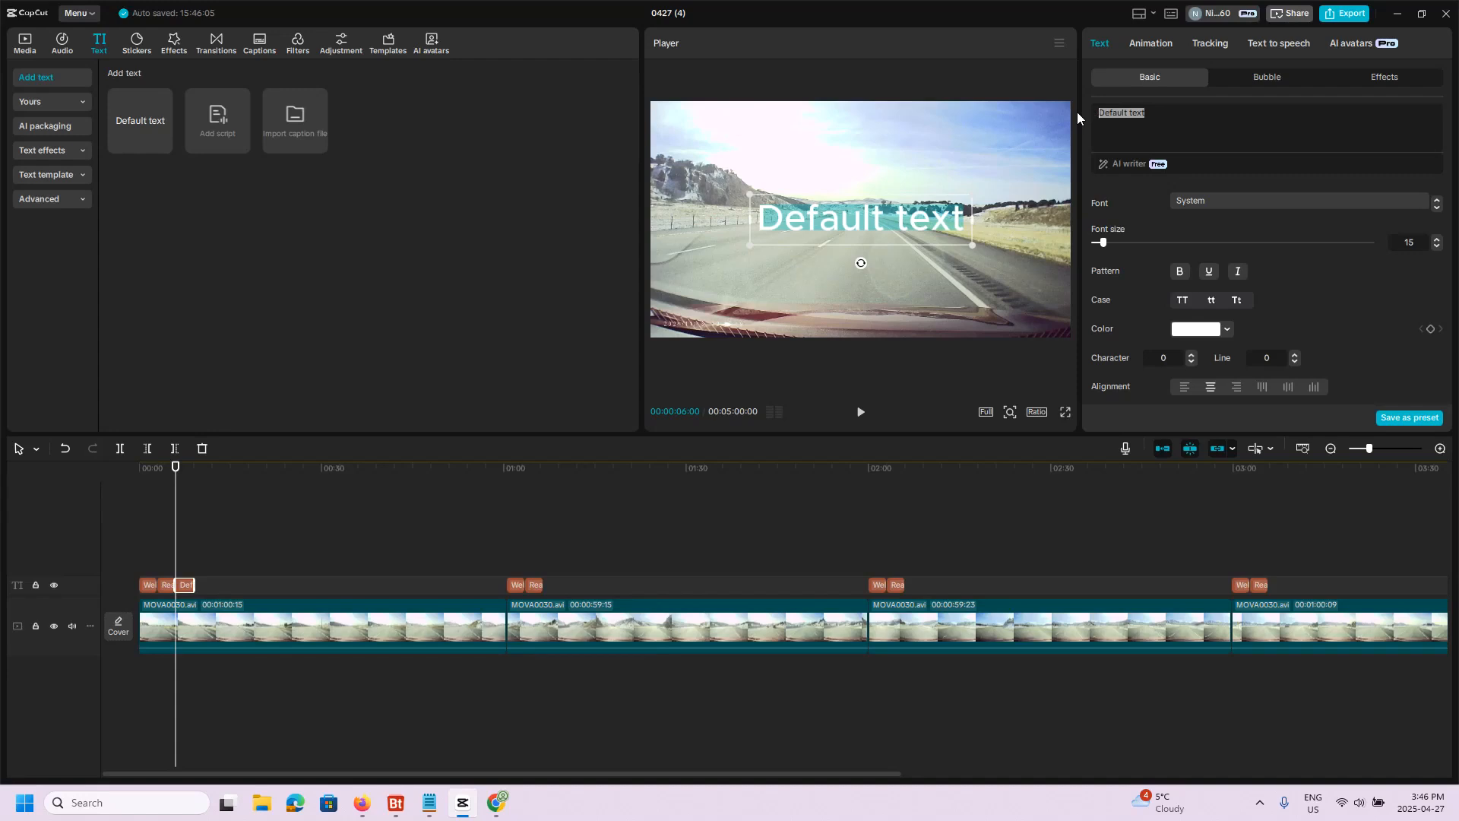
pyautogui.write('Conn')
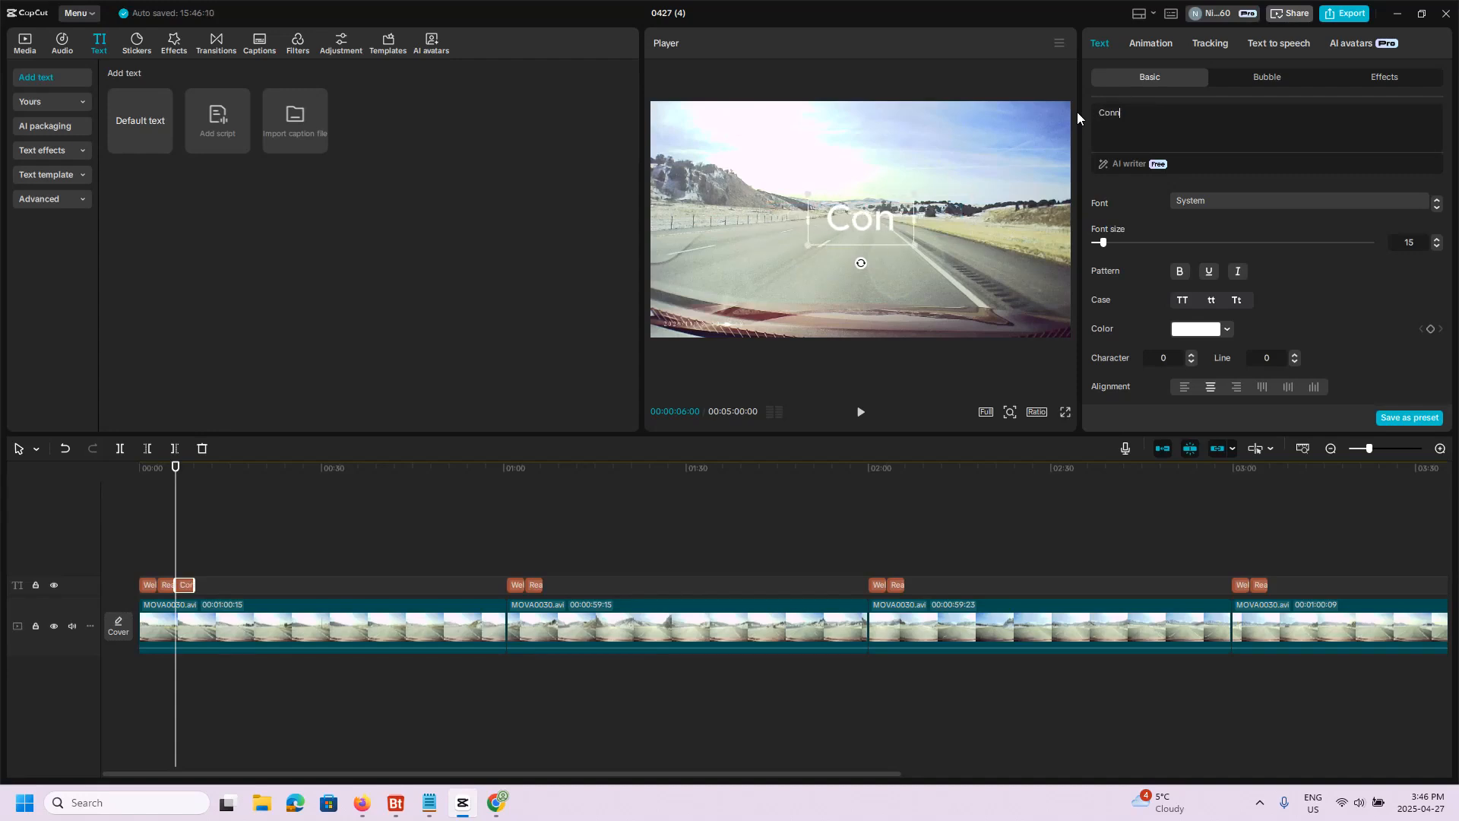
pyautogui.write('ent ')
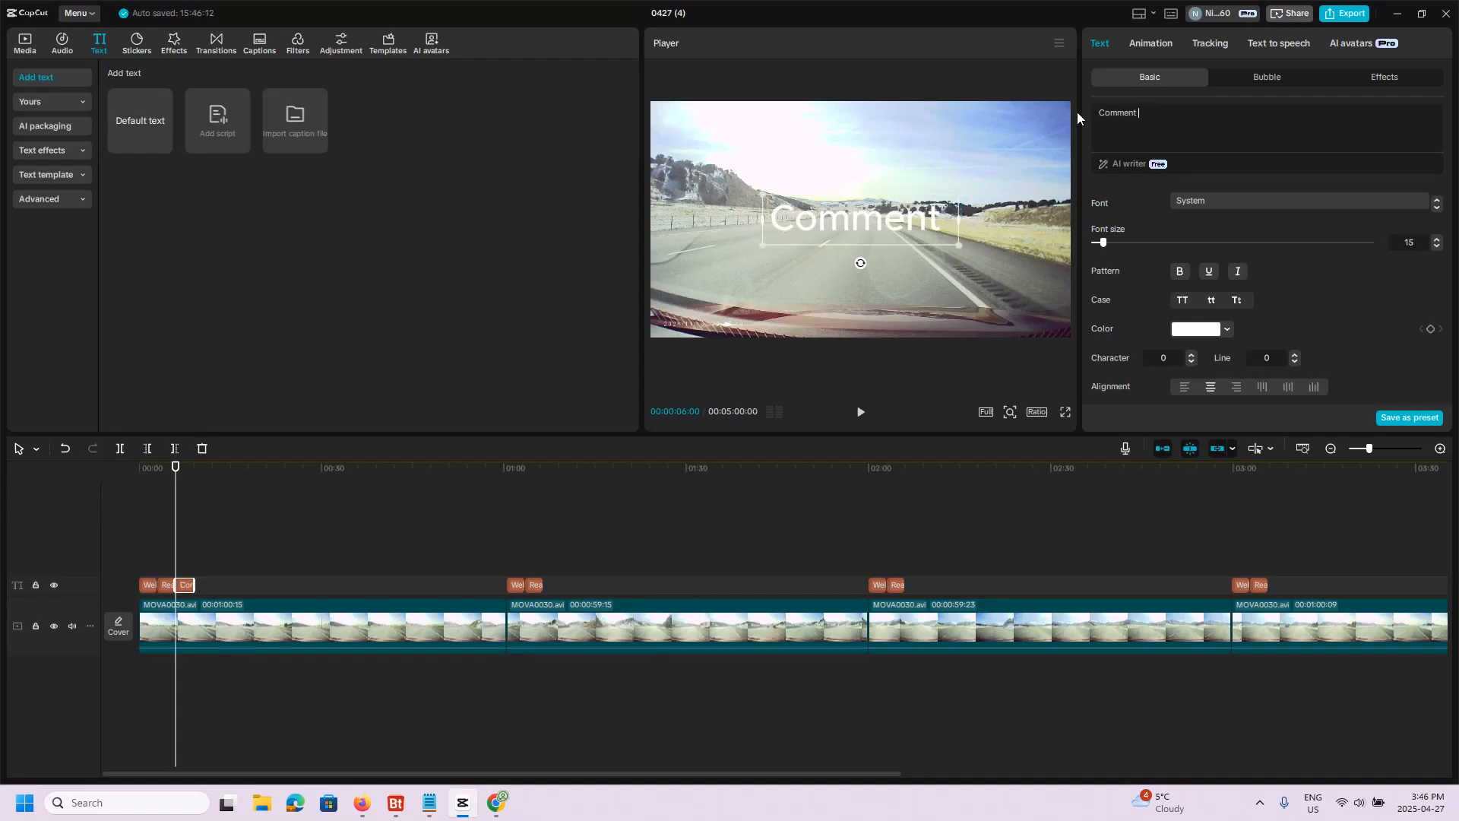
pyautogui.write('Road Trie')
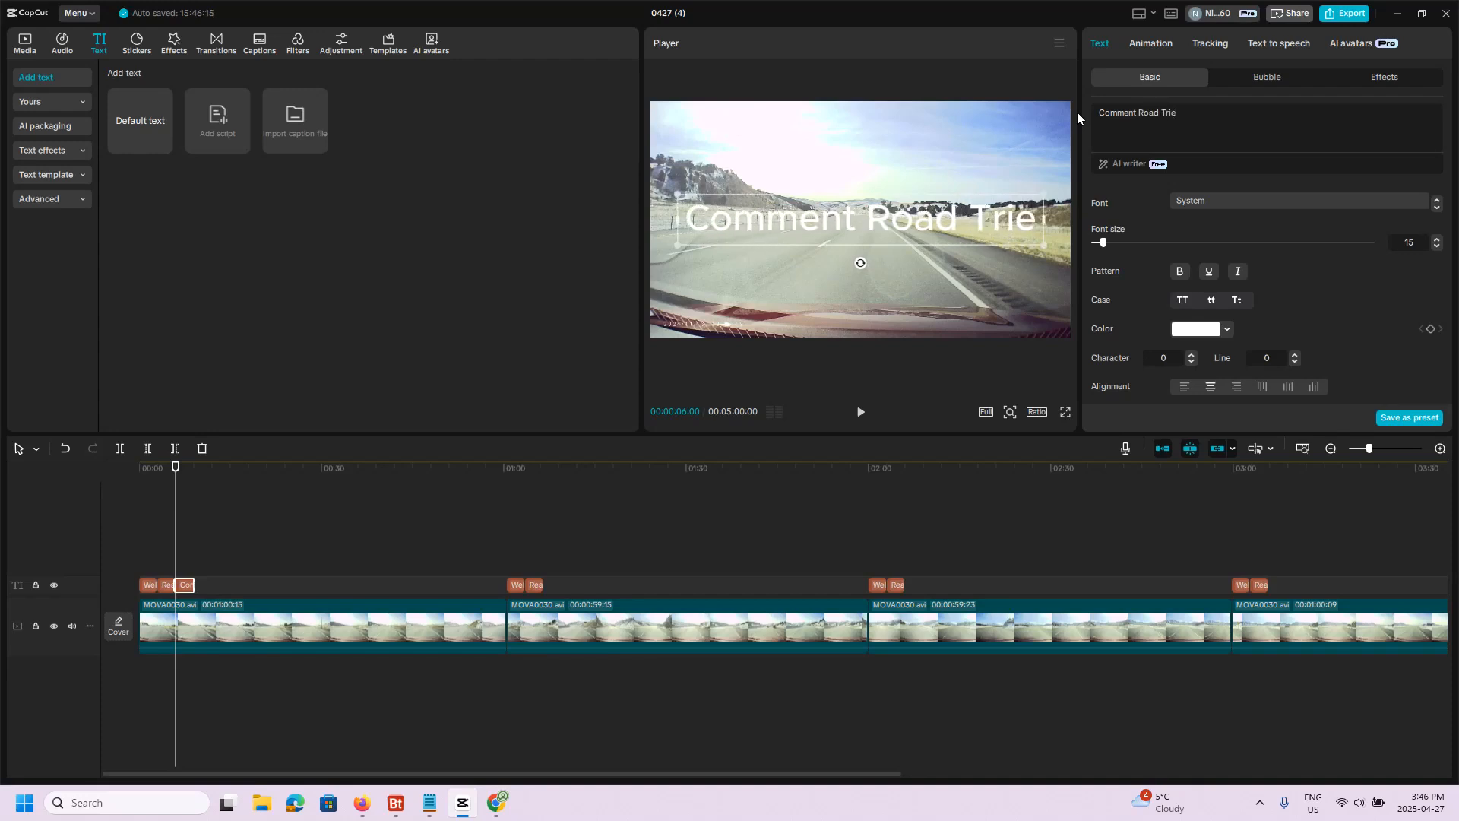
pyautogui.press('BackSpace')
pyautogui.write('p ')
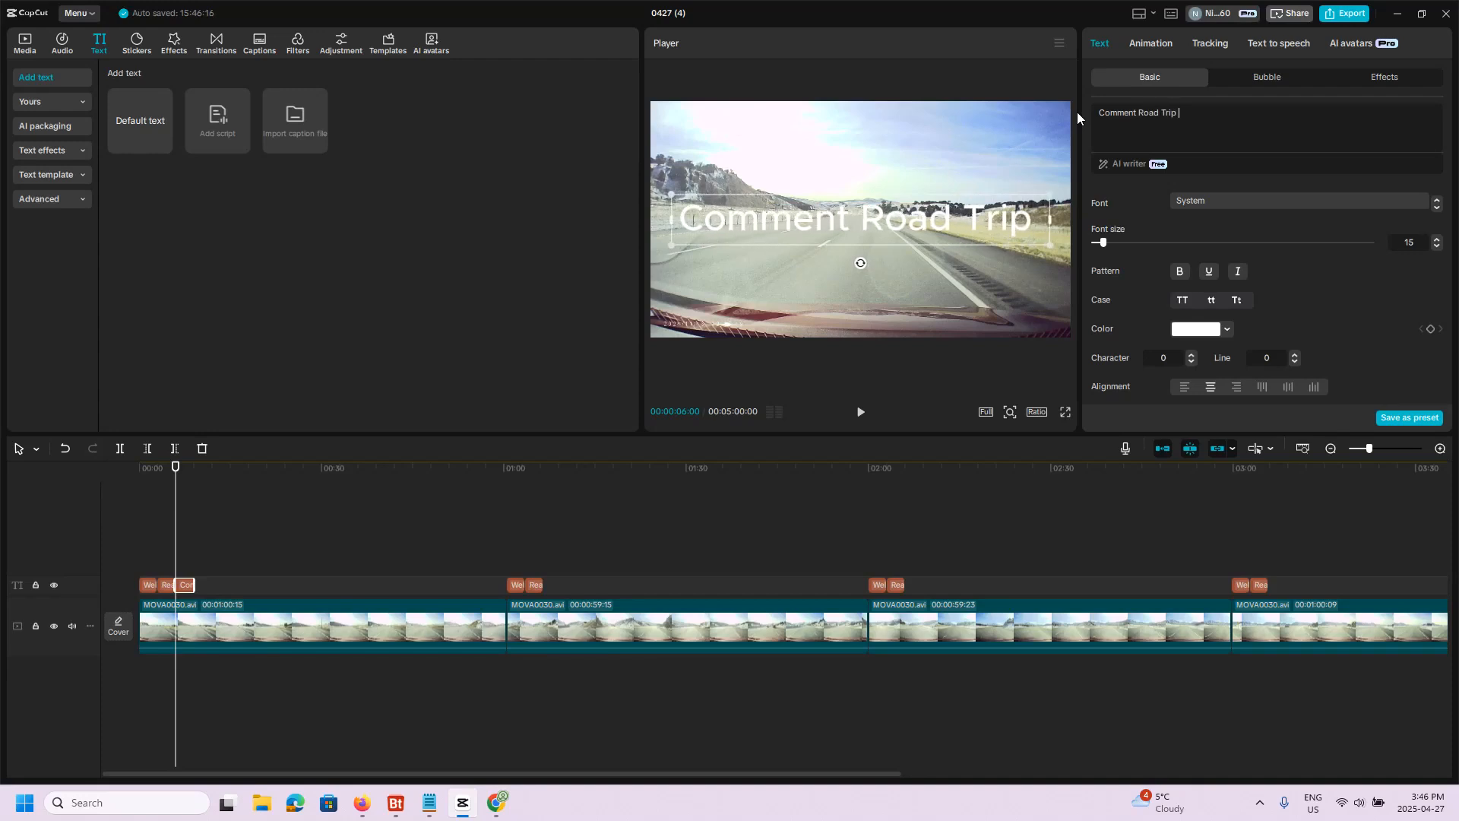
pyautogui.write('for info')
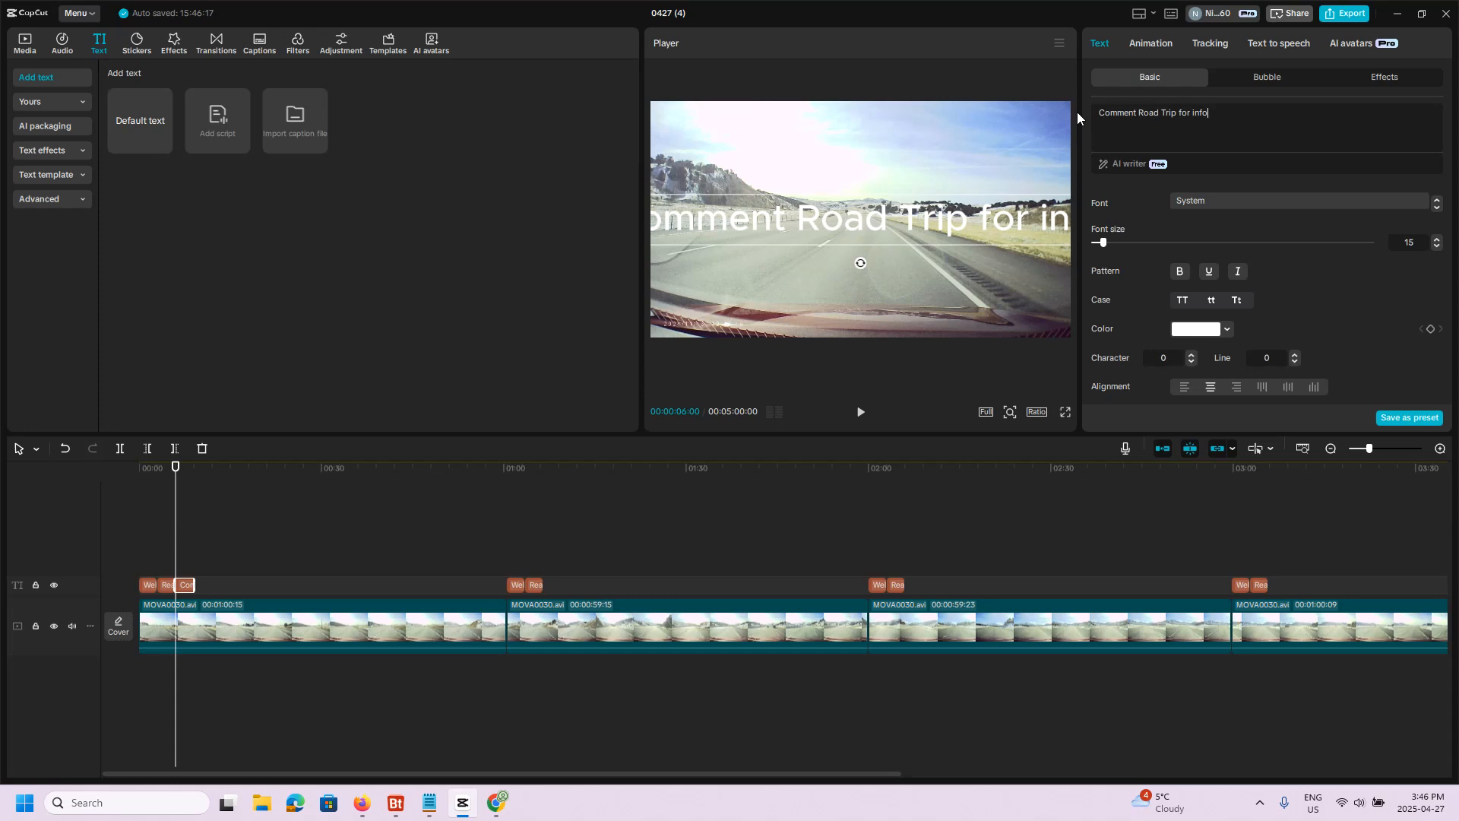
# Step: Narrow the comment text's box so the wording wraps onto two lines, and centre it horizontally in the video frame
pyautogui.moveTo(822, 239); pyautogui.dragTo(740, 227)
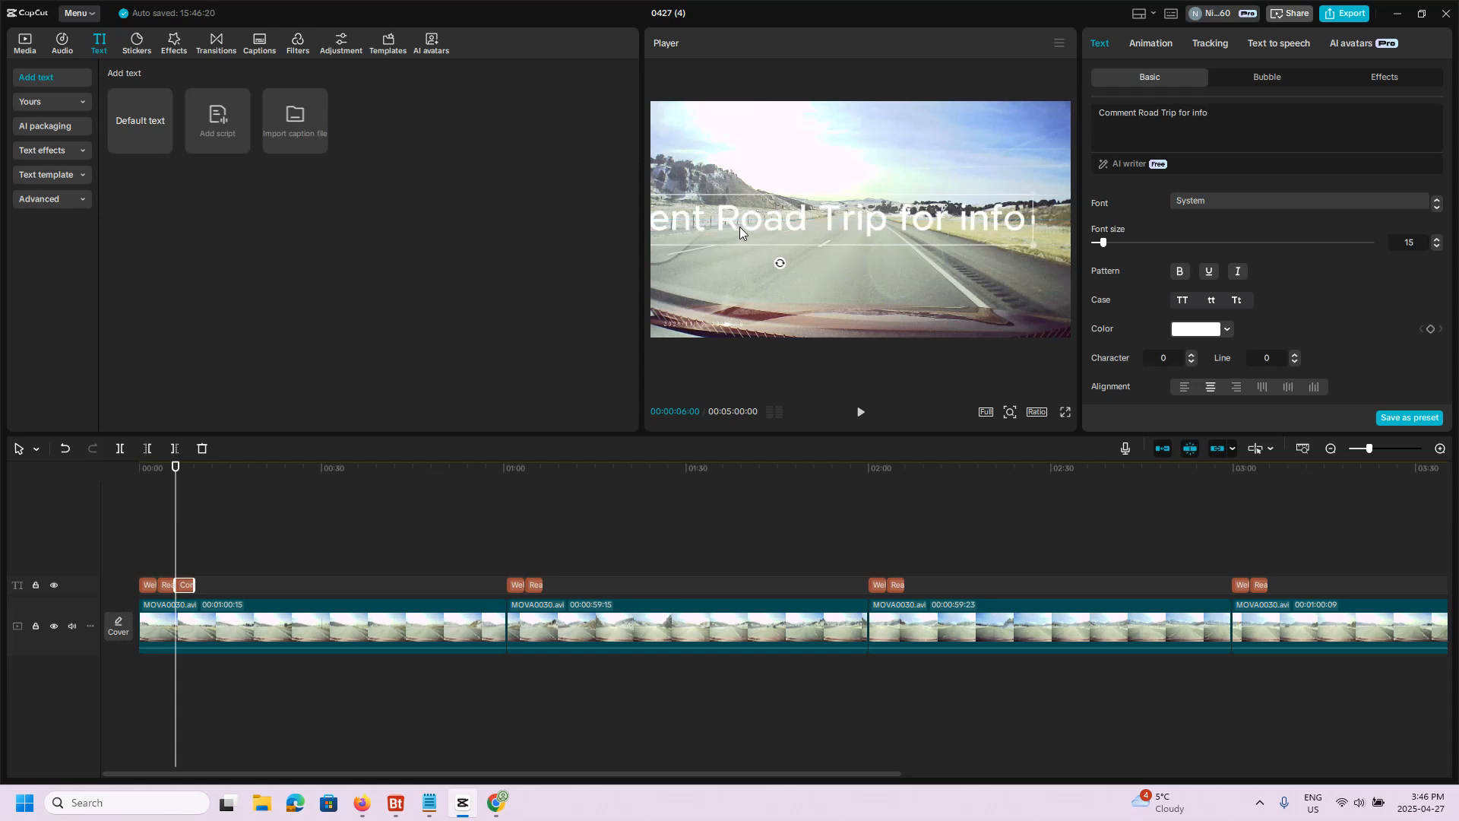
pyautogui.moveTo(1037, 243); pyautogui.dragTo(985, 283)
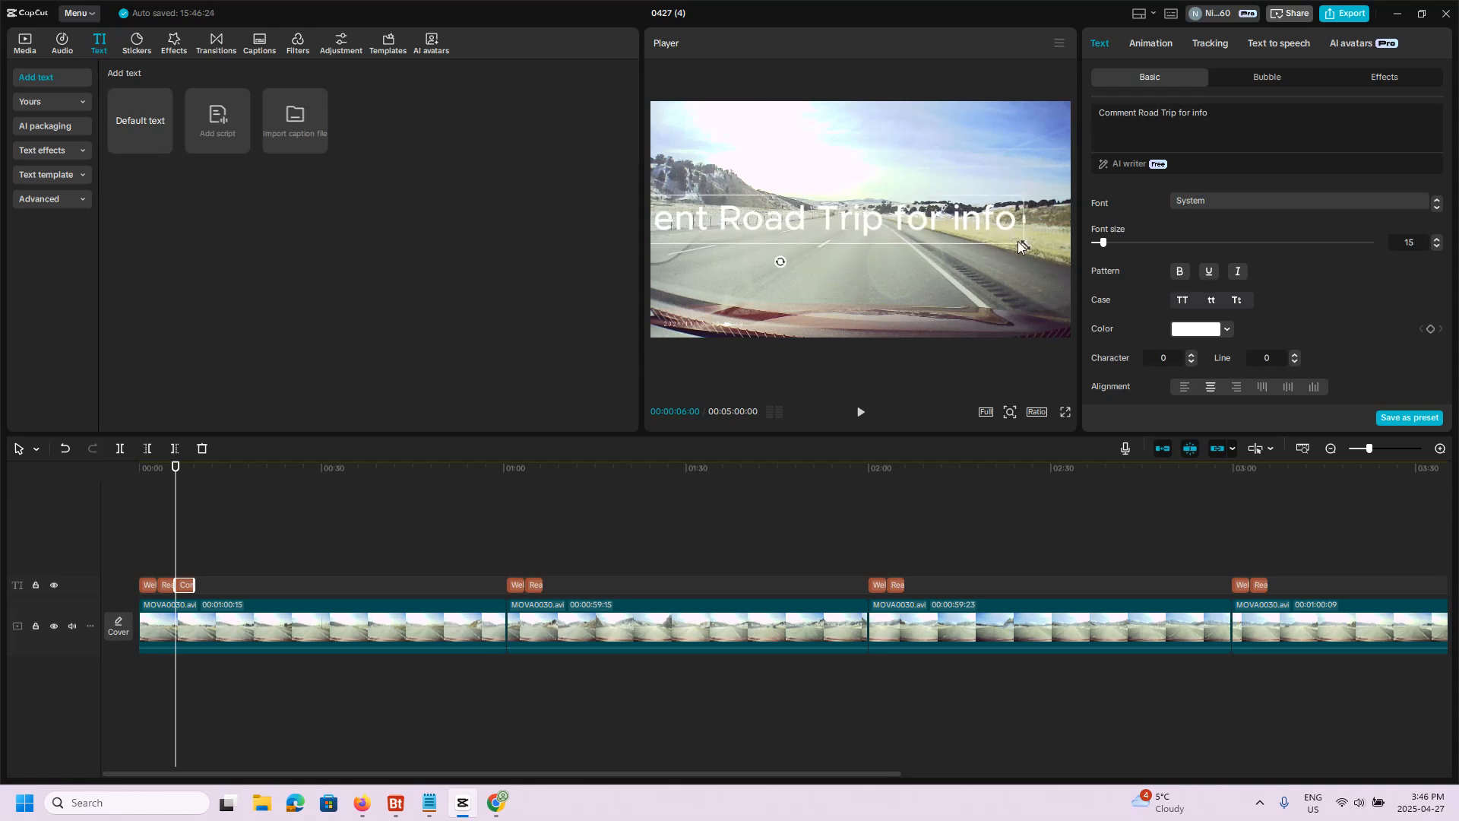
pyautogui.moveTo(1024, 219); pyautogui.dragTo(964, 217)
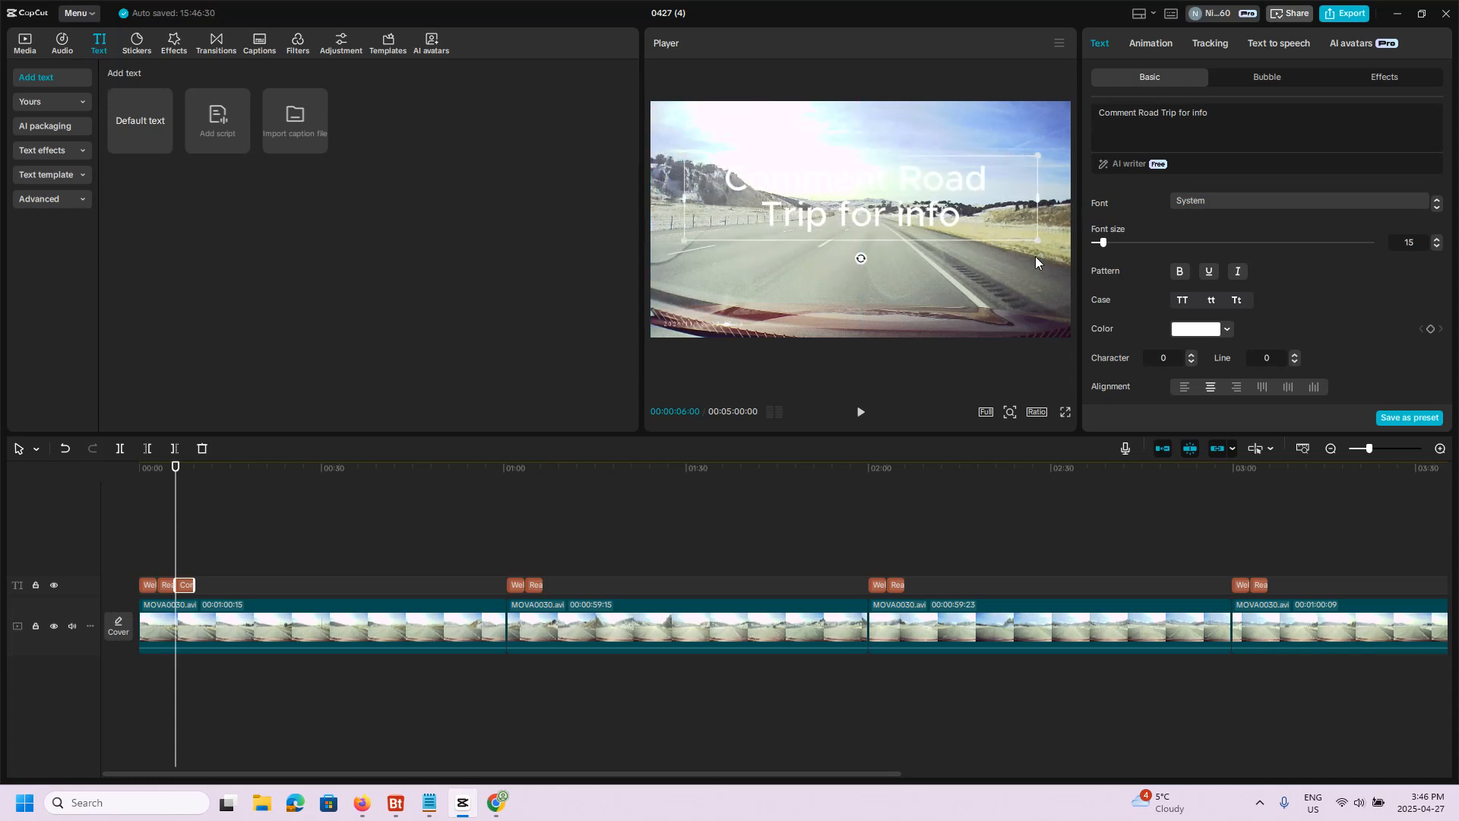
# Step: Apply the preset style with blue letters and a white outline to the comment text and move it slightly lower in the frame
pyautogui.scroll(-5, 1301, 309)
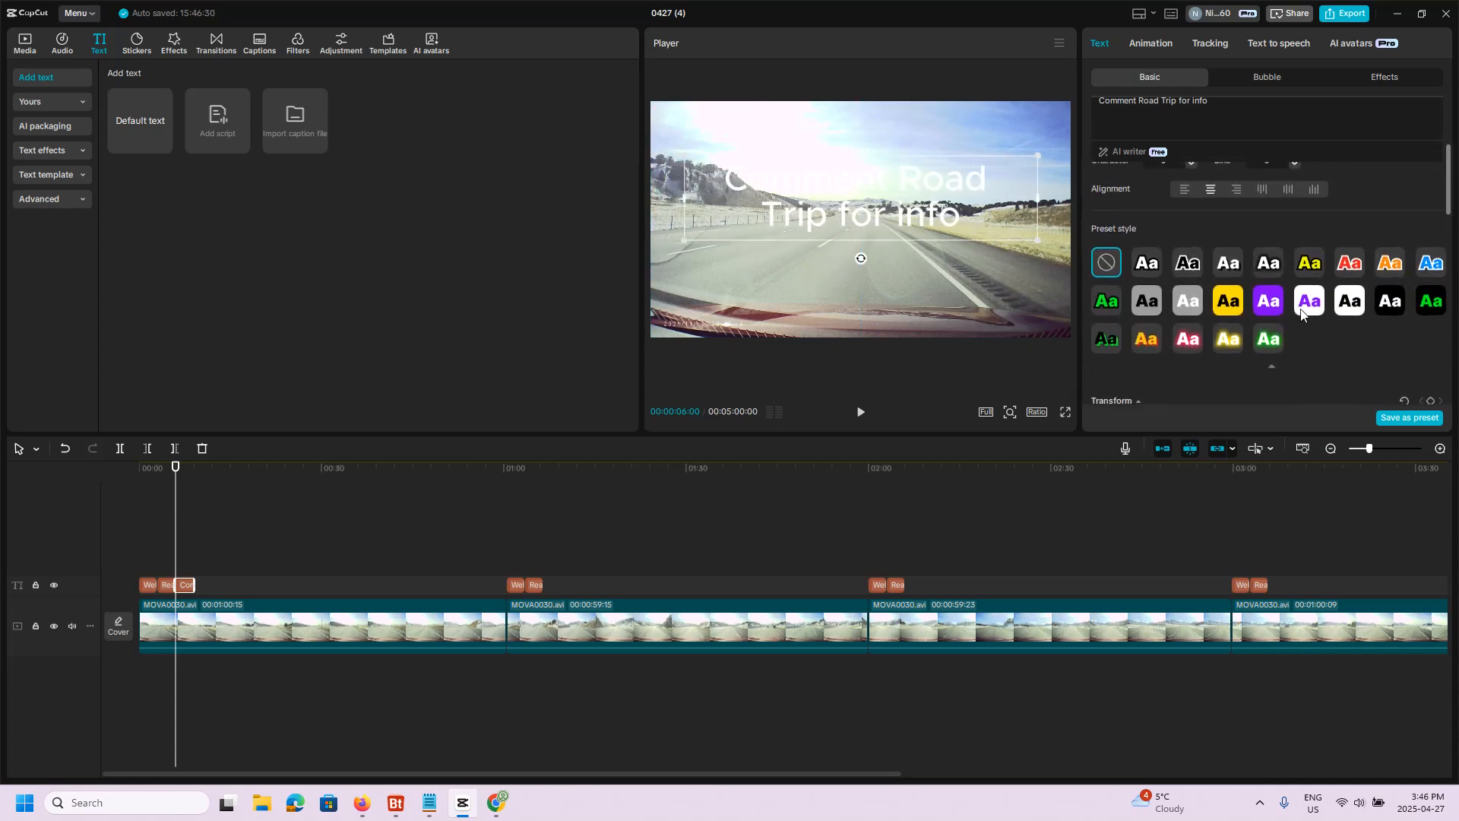
pyautogui.click(1350, 264)
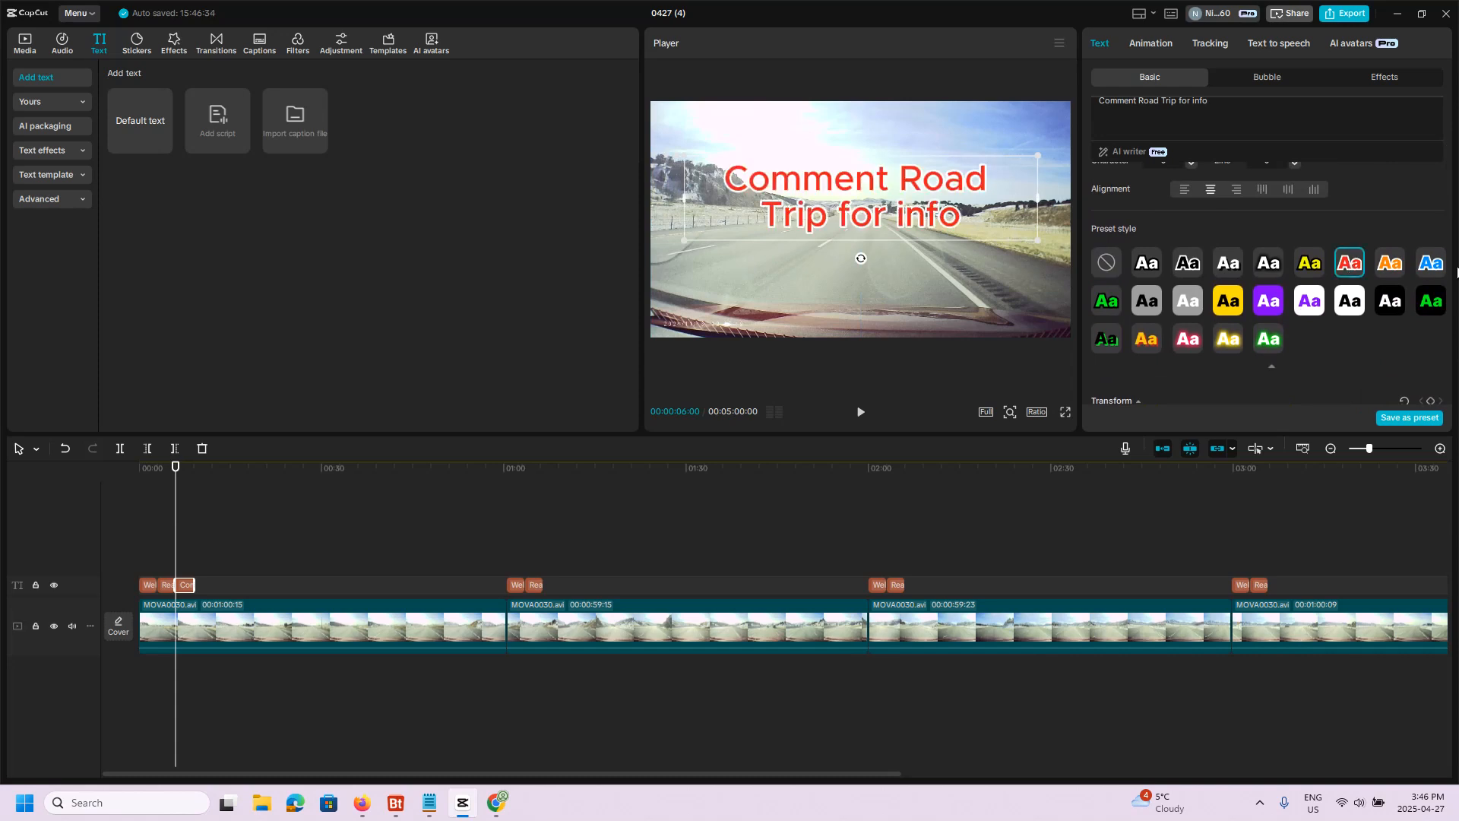
pyautogui.click(1430, 266)
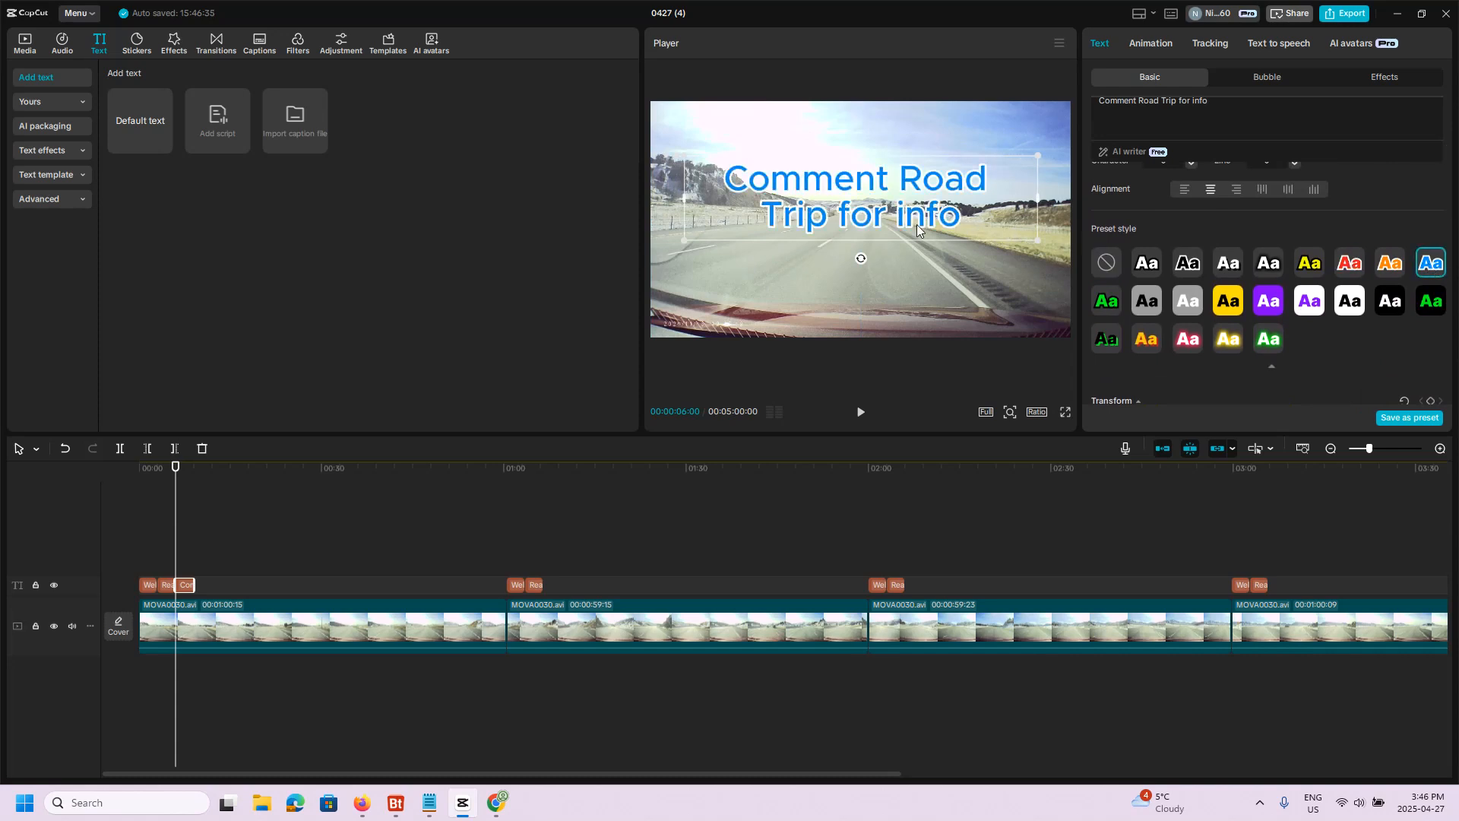
pyautogui.moveTo(908, 229); pyautogui.dragTo(908, 236)
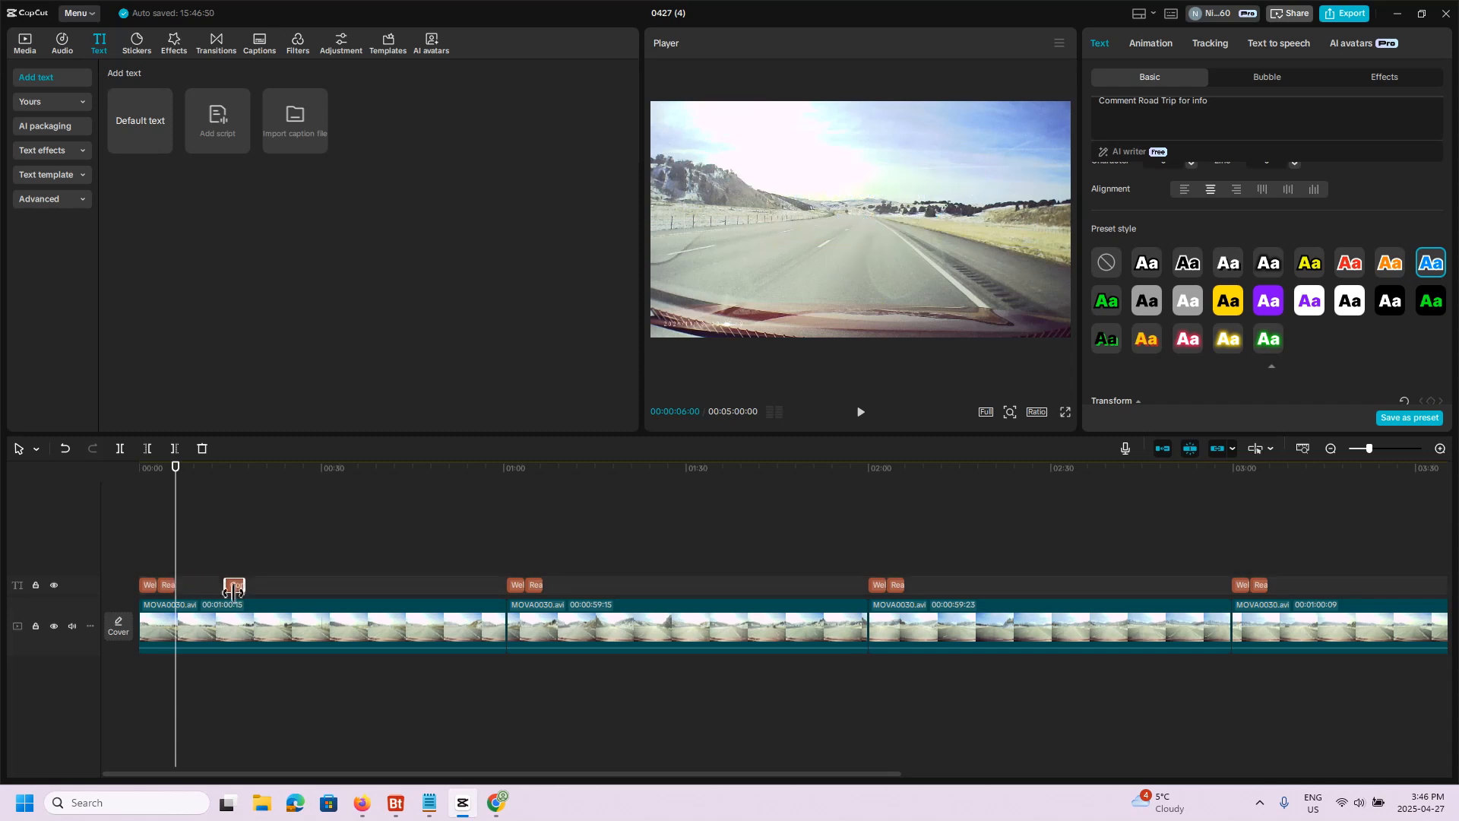
# Step: Lengthen the first segment's text clips so the welcome, reason and comment texts run back to back until about 15 seconds
pyautogui.moveTo(176, 479); pyautogui.dragTo(248, 487)
pyautogui.moveTo(168, 590); pyautogui.dragTo(203, 588)
pyautogui.click(187, 592)
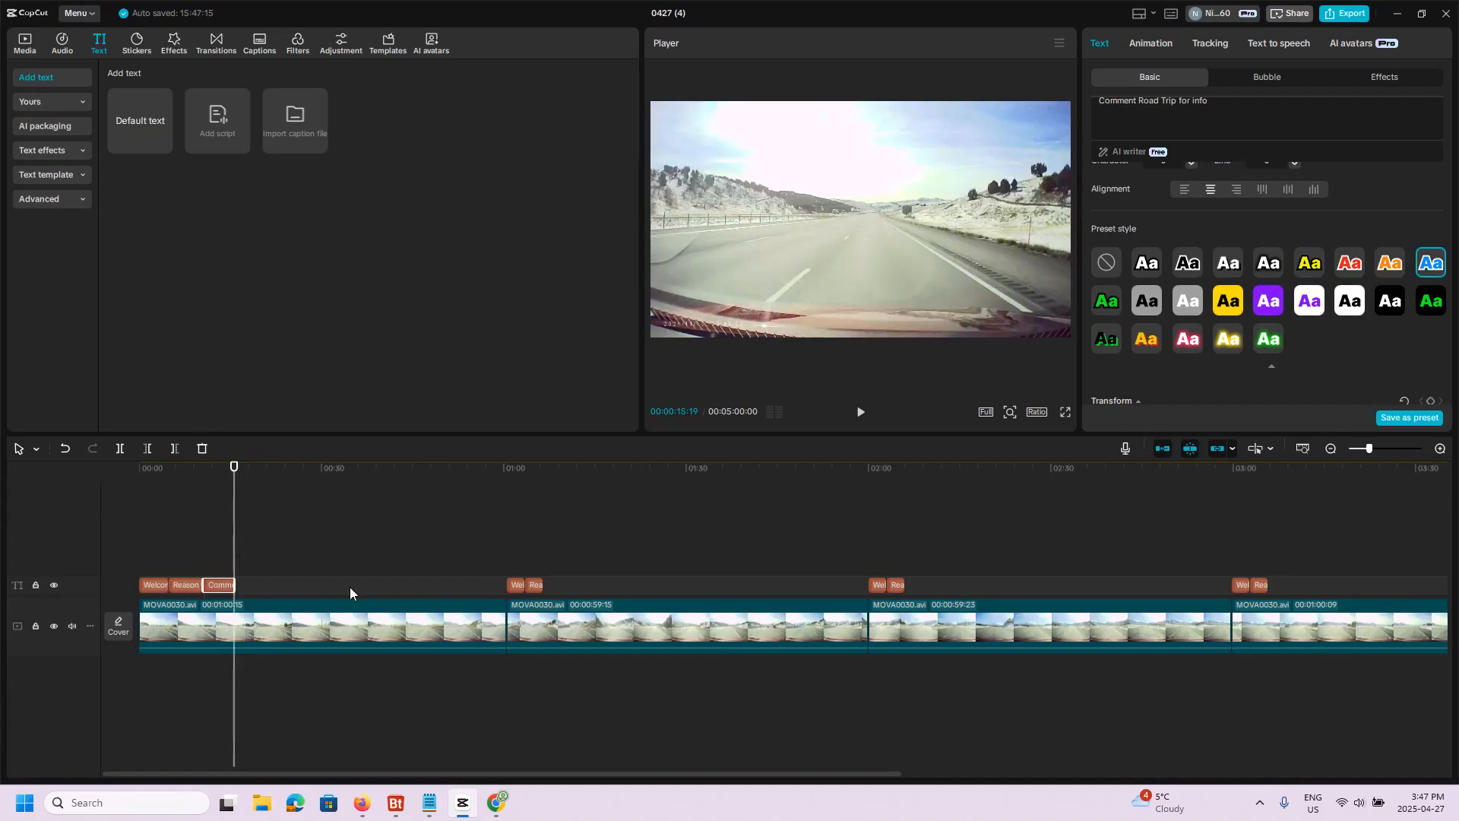
# Step: Copy the "Comment Road Trip for info" text and paste it directly after the reason text in each of the other four segments
pyautogui.moveTo(234, 475); pyautogui.dragTo(343, 475)
pyautogui.moveTo(525, 523); pyautogui.dragTo(547, 527)
pyautogui.hotkey('ctrl', 'v')
pyautogui.moveTo(603, 489); pyautogui.dragTo(907, 546)
pyautogui.hotkey('ctrl', 'v')
pyautogui.moveTo(908, 481); pyautogui.dragTo(1273, 540)
pyautogui.hotkey('ctrl', 'v')
pyautogui.click(874, 768)
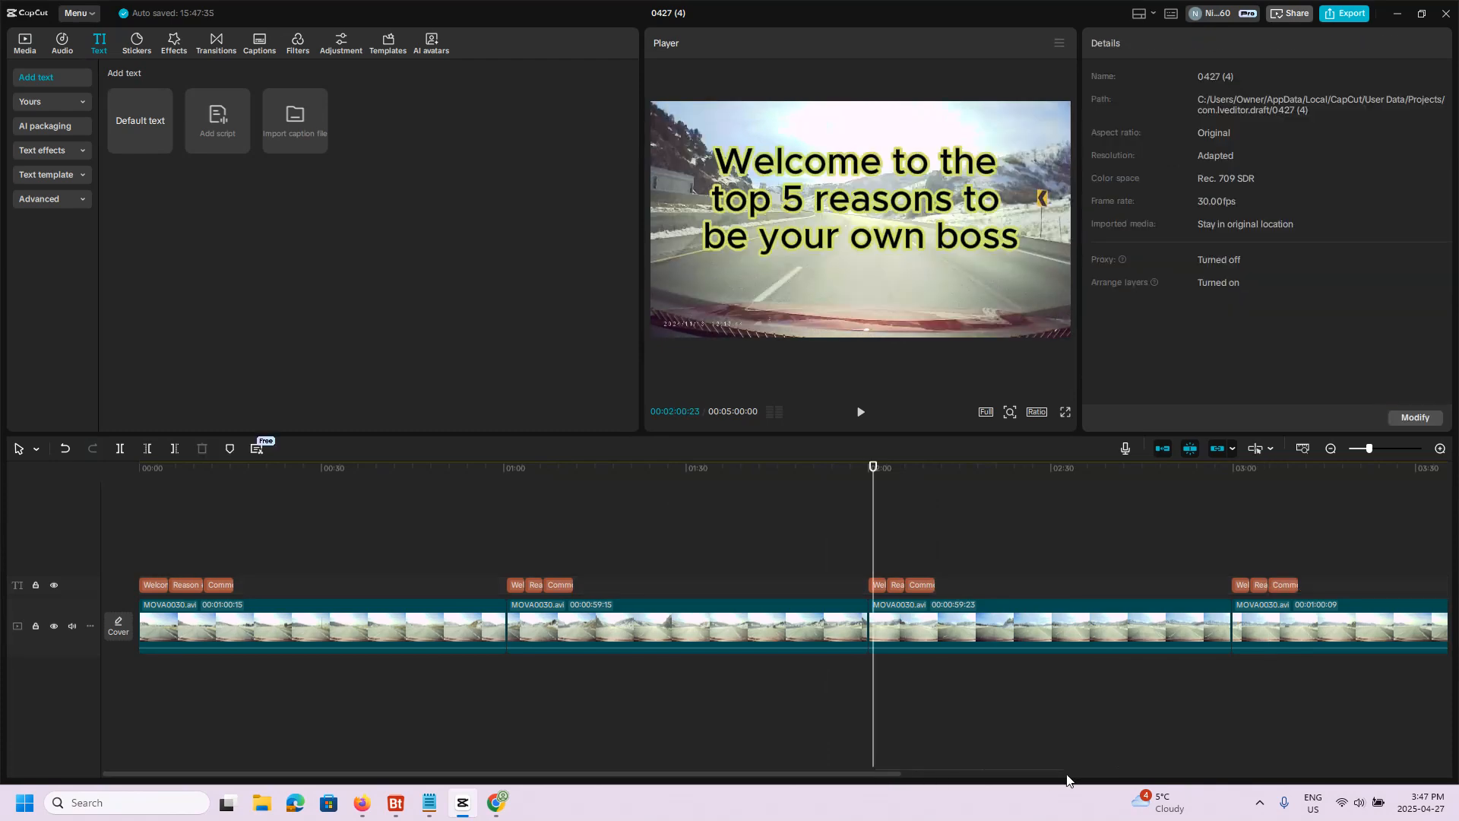
pyautogui.moveTo(886, 775); pyautogui.dragTo(1191, 776)
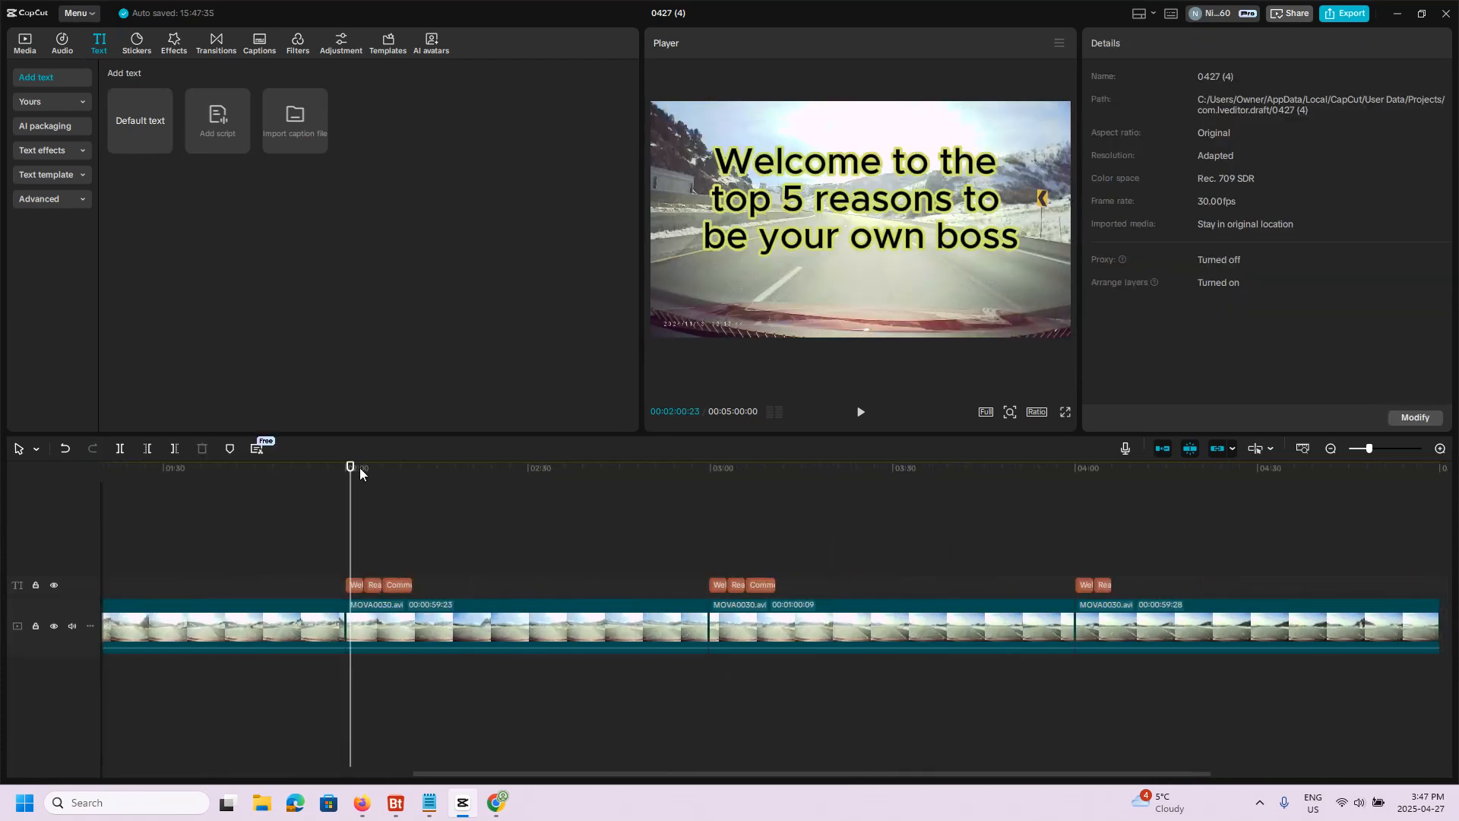
pyautogui.moveTo(352, 472); pyautogui.dragTo(1117, 523)
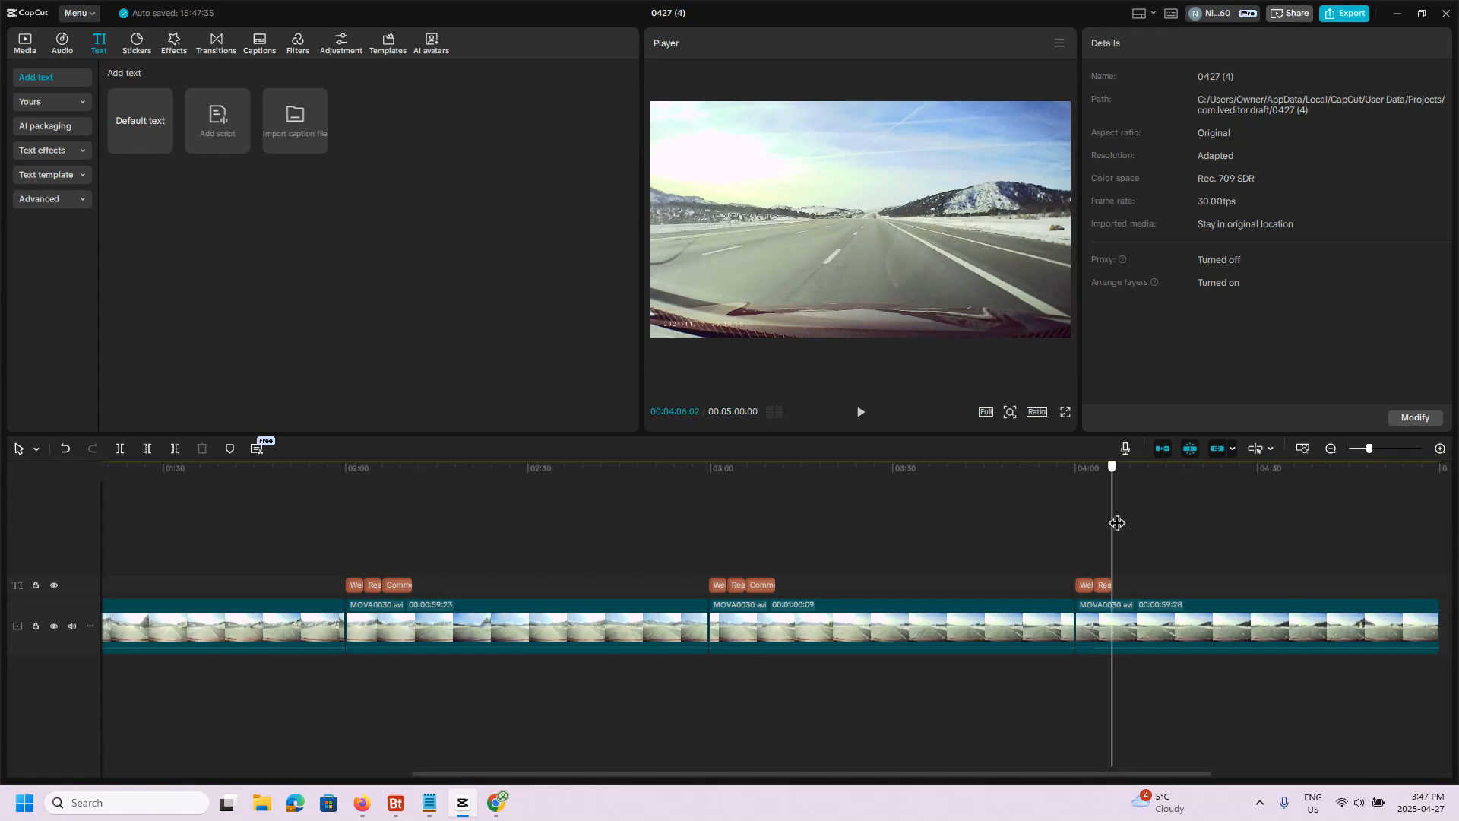
pyautogui.hotkey('ctrl', 'v')
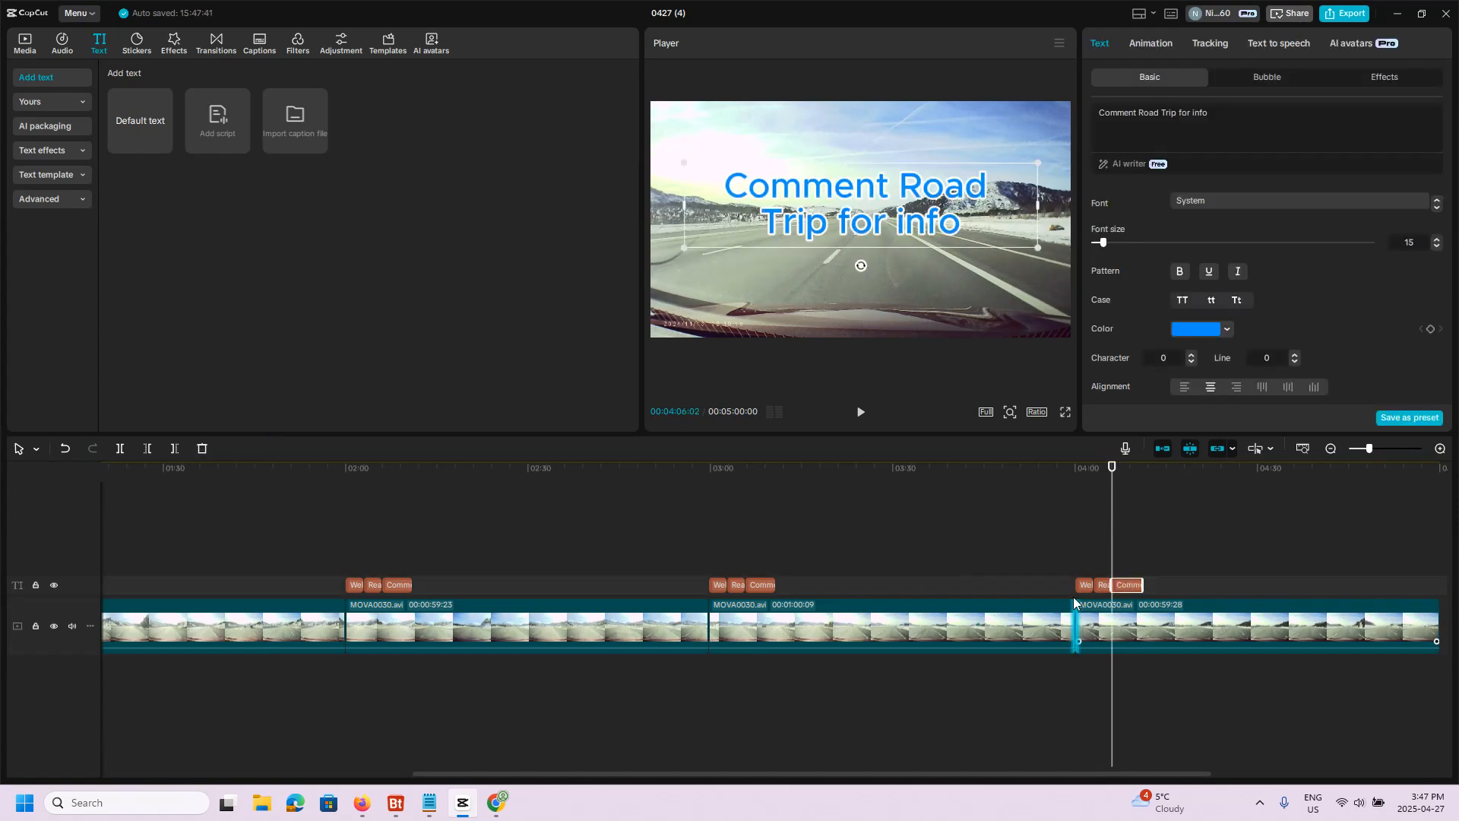
# Step: Shift the last segment's comment text slightly later, to about 4:07, and extend the "Reason #5" text until it meets it
pyautogui.click(1107, 592)
pyautogui.moveTo(1106, 592); pyautogui.dragTo(1136, 591)
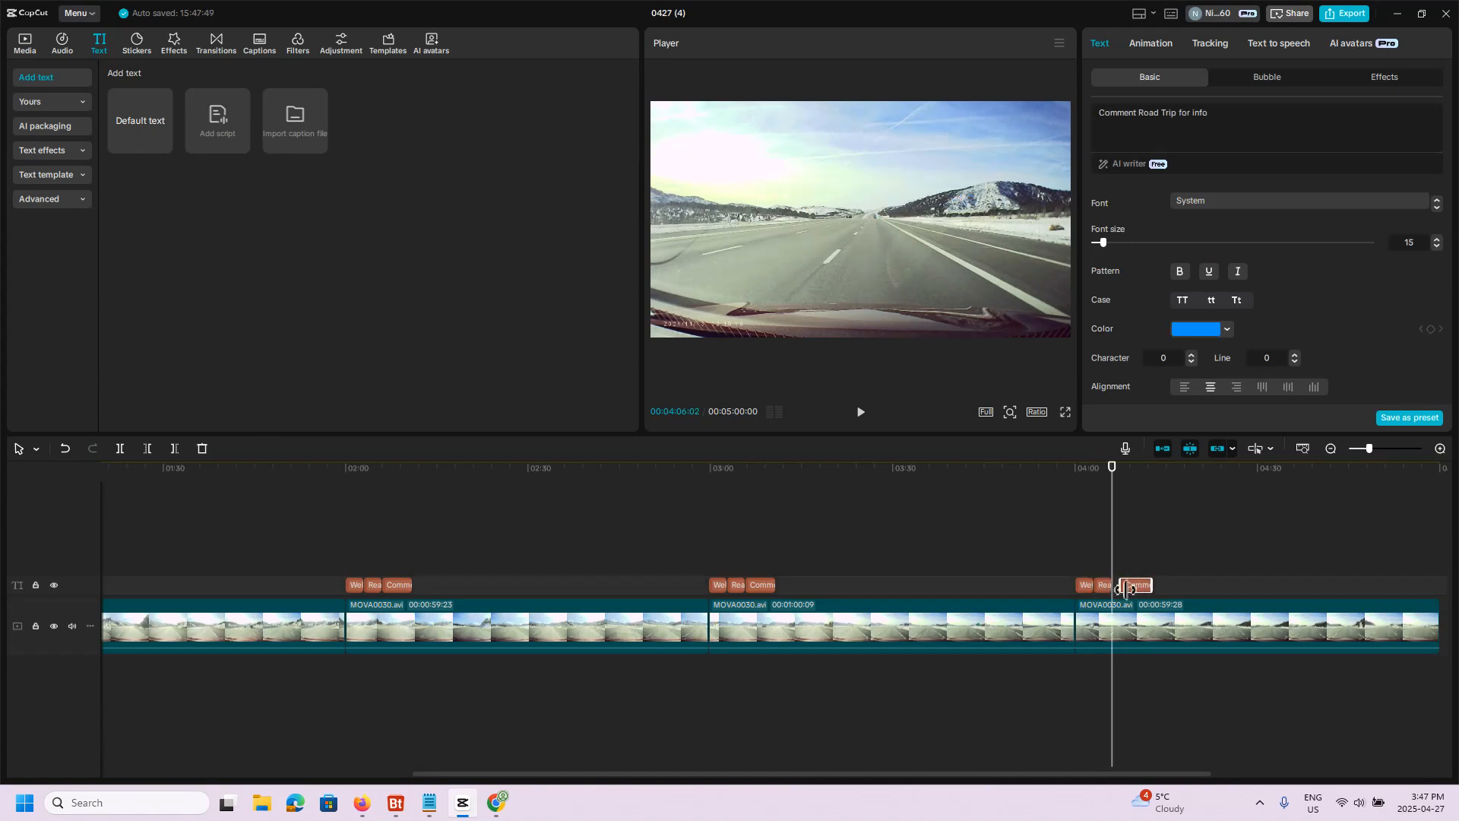
pyautogui.click(1122, 590)
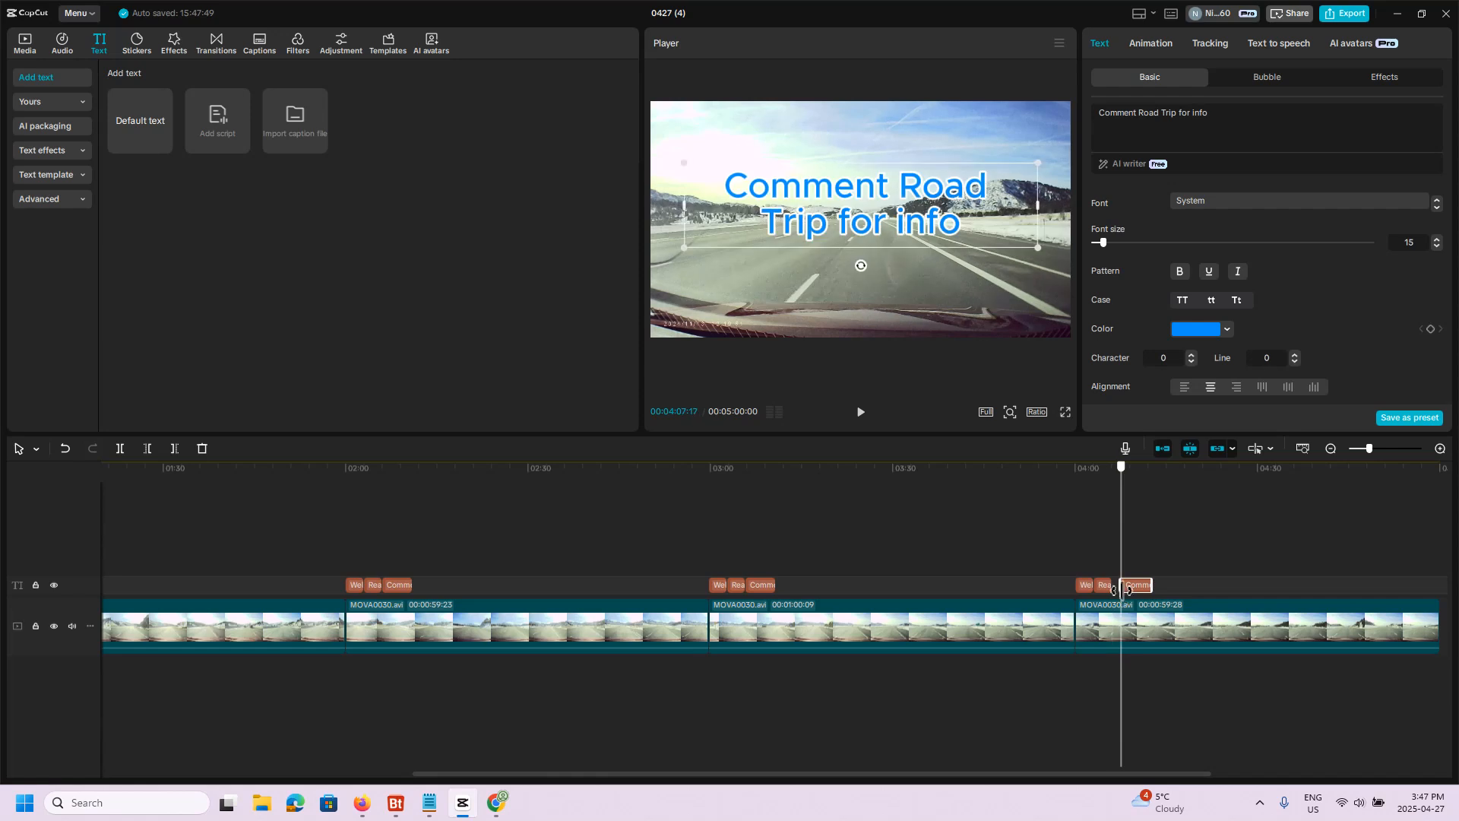
pyautogui.click(1108, 589)
pyautogui.moveTo(1118, 591); pyautogui.dragTo(1123, 590)
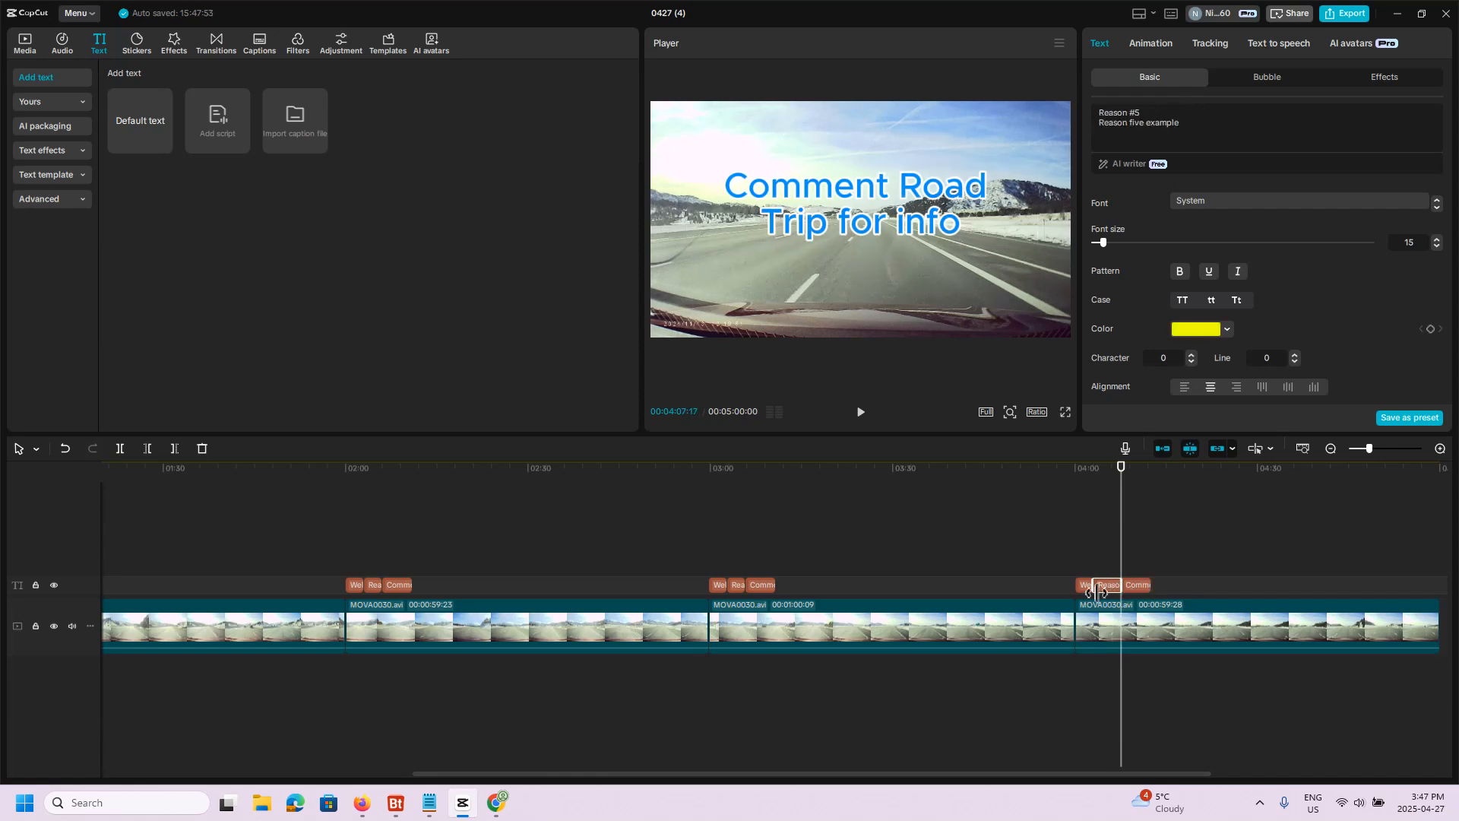
# Step: Return the playhead to the end of the first segment's texts and select that segment's video clip
pyautogui.moveTo(1109, 456); pyautogui.dragTo(237, 514)
pyautogui.click(322, 617)
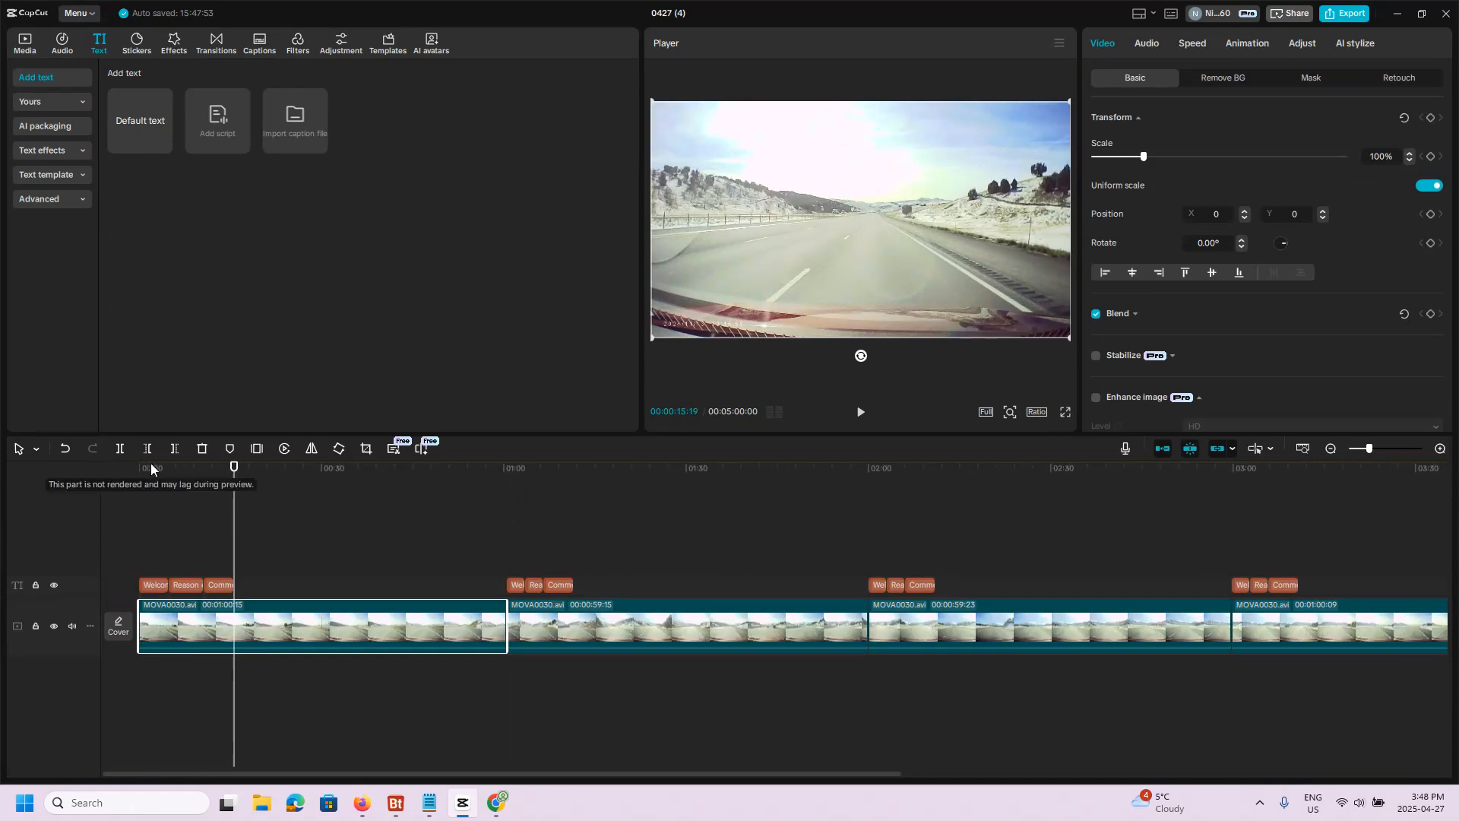
# Step: Trim off the footage after the comment text in each of the five segments and return the playhead to the start
pyautogui.click(173, 449)
pyautogui.moveTo(441, 471); pyautogui.dragTo(94, 479)
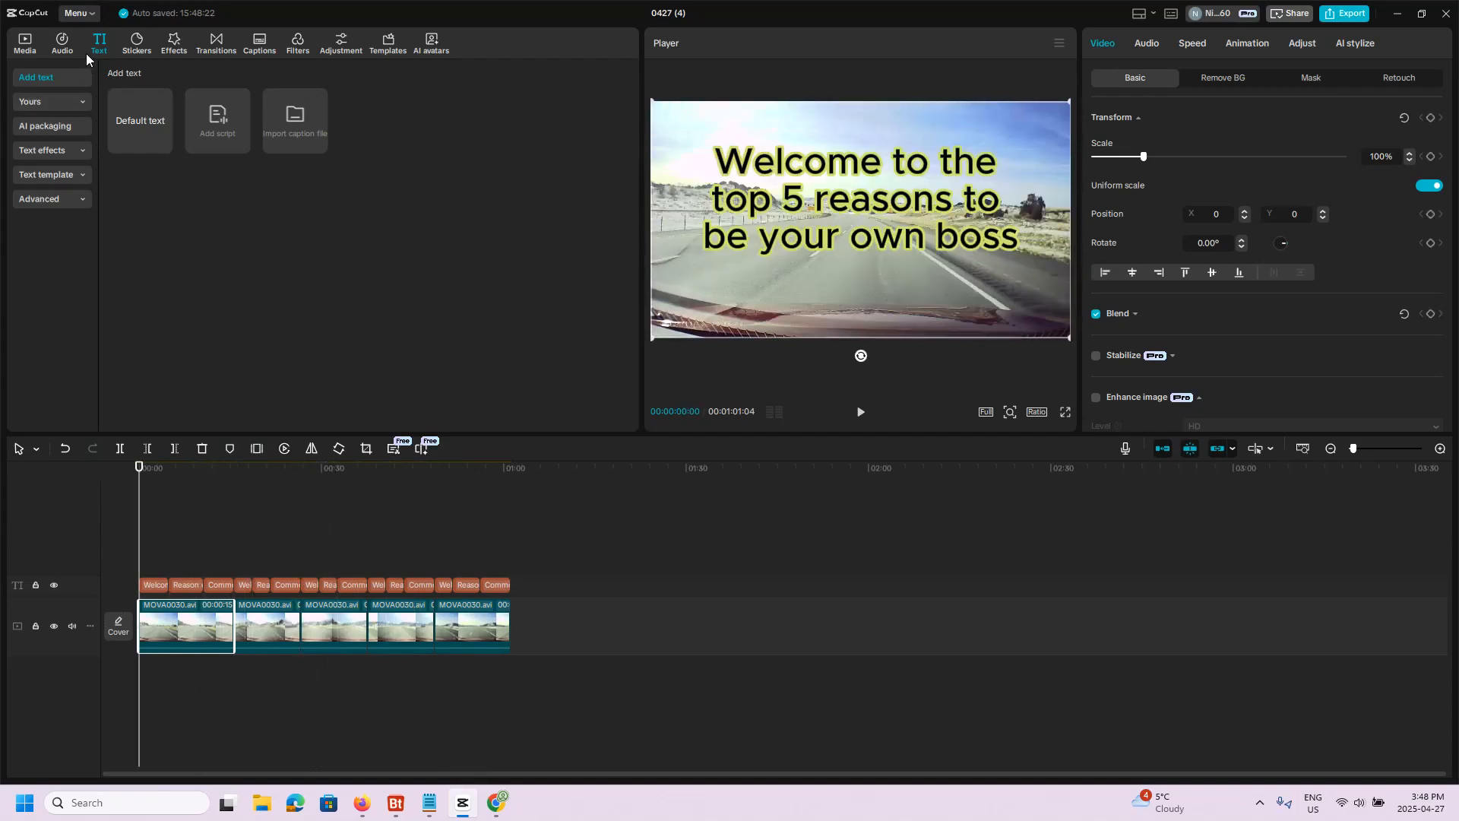
# Step: Preview the rock track "Cool background music for battles, sports, etc." and add it to the timeline from the start
pyautogui.click(56, 41)
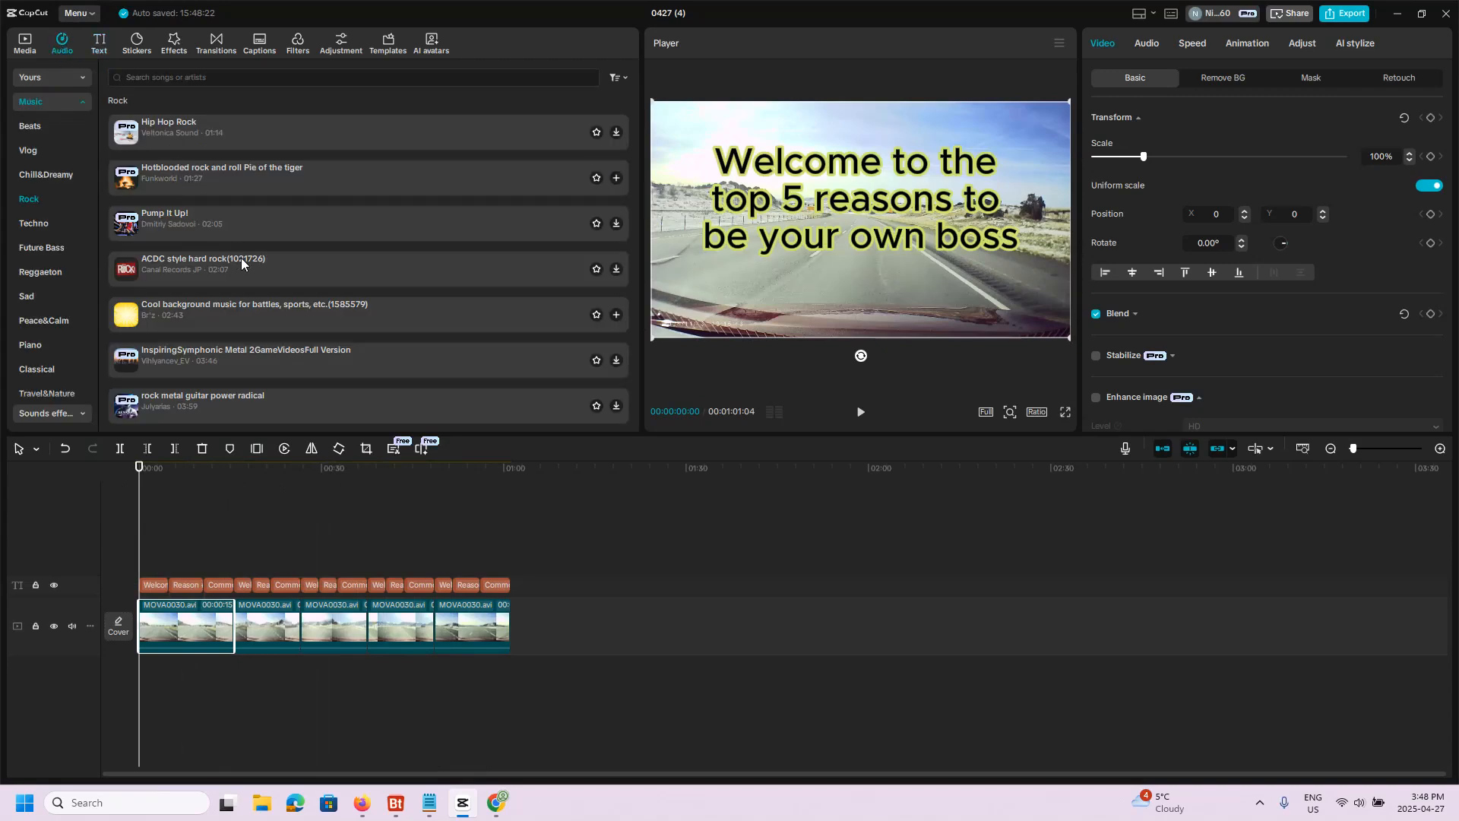
pyautogui.click(245, 314)
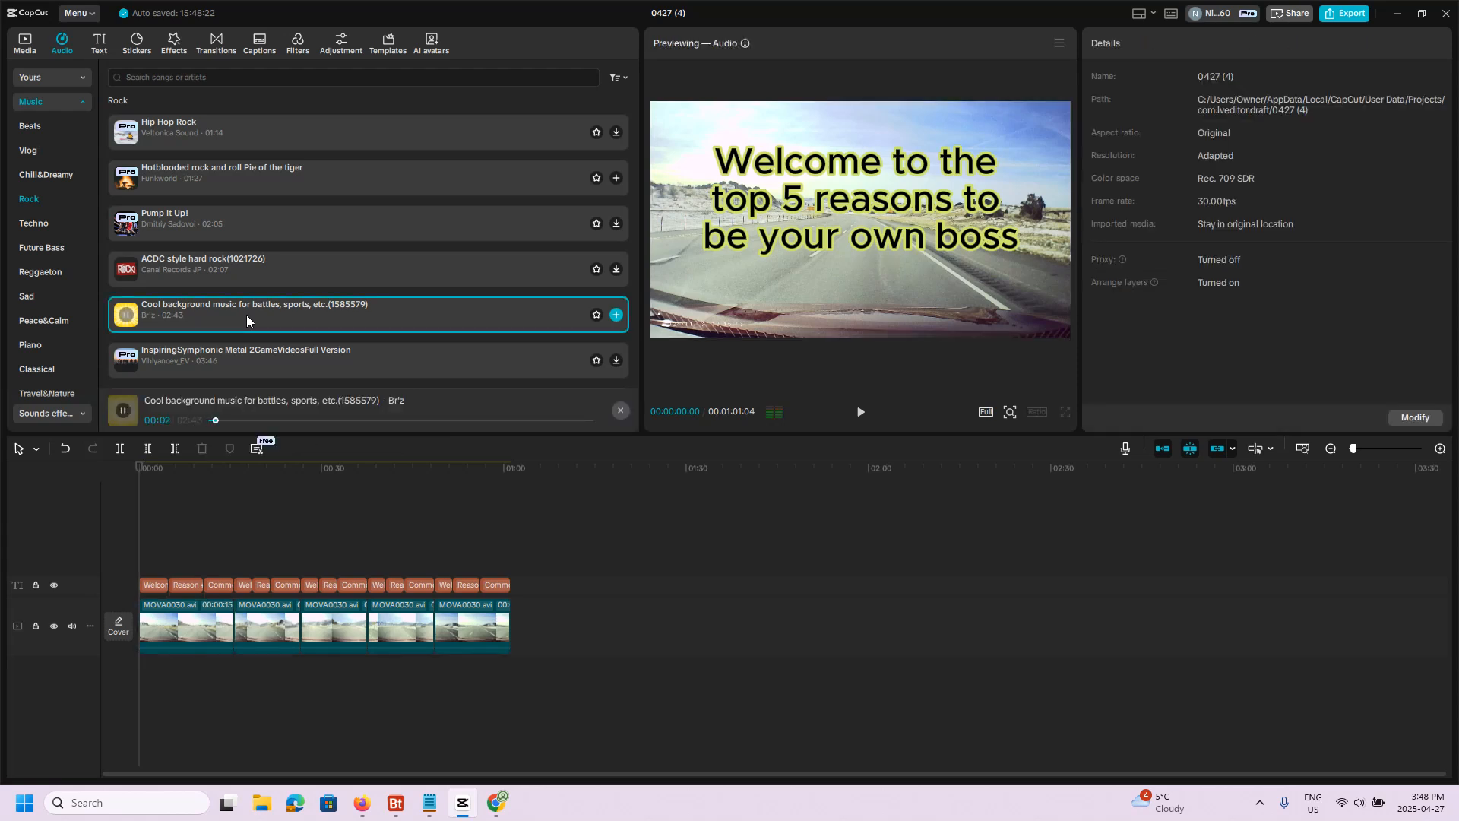
pyautogui.click(247, 316)
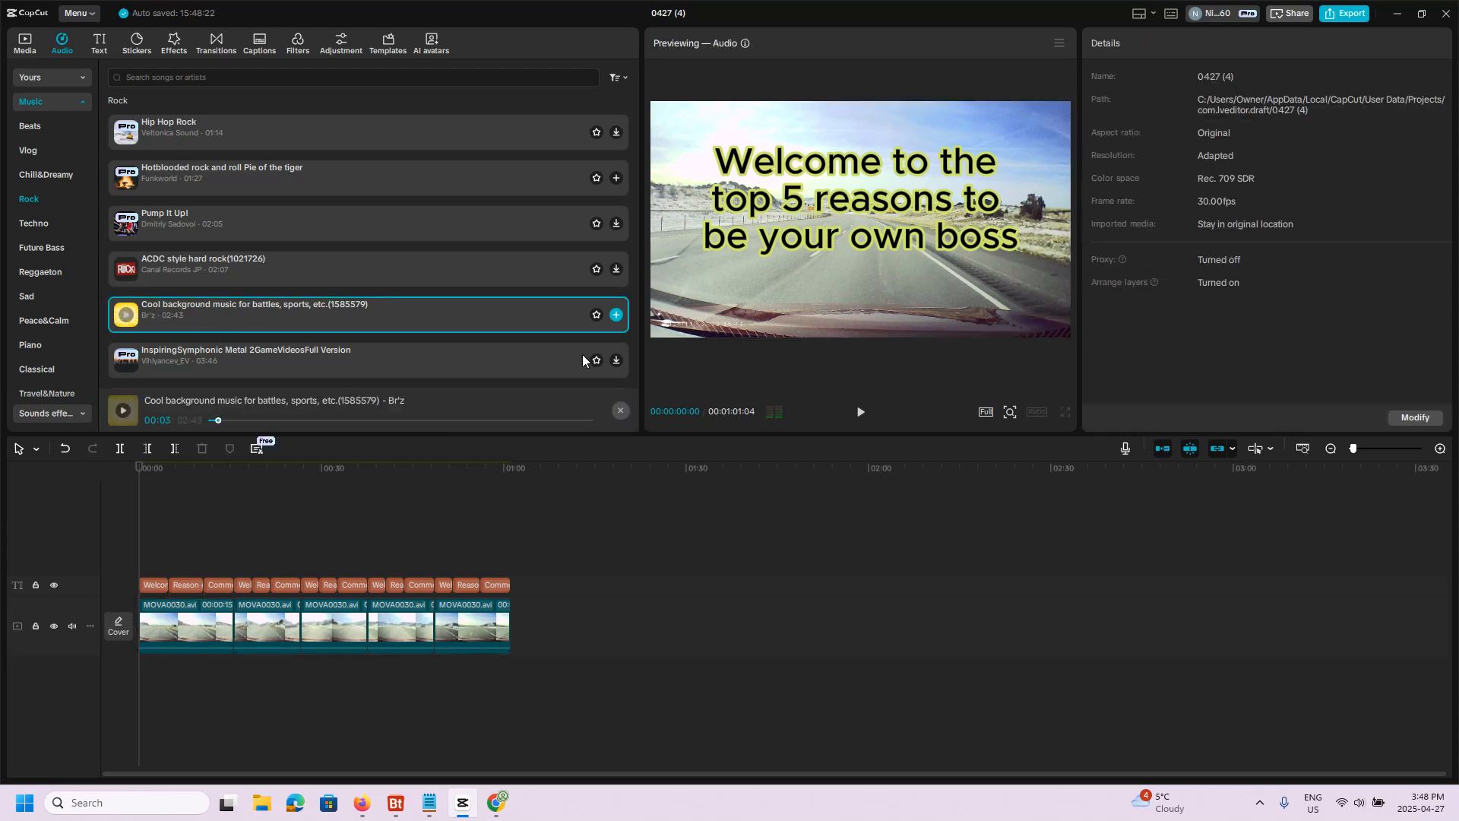
pyautogui.click(617, 314)
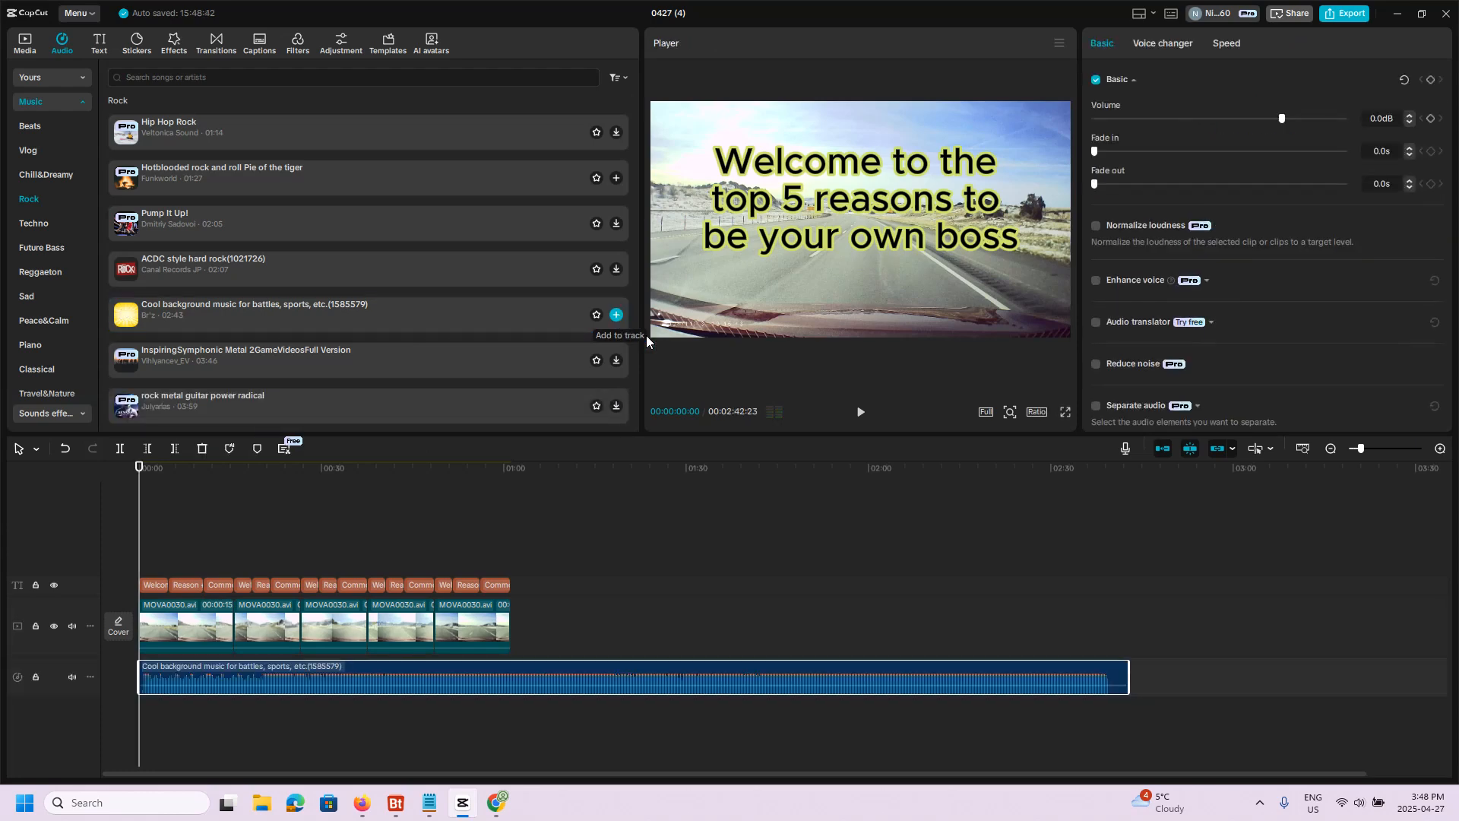
# Step: Cut off the background music where the last video segment ends, at about 1:01, and move the playhead back toward the first segment
pyautogui.click(513, 517)
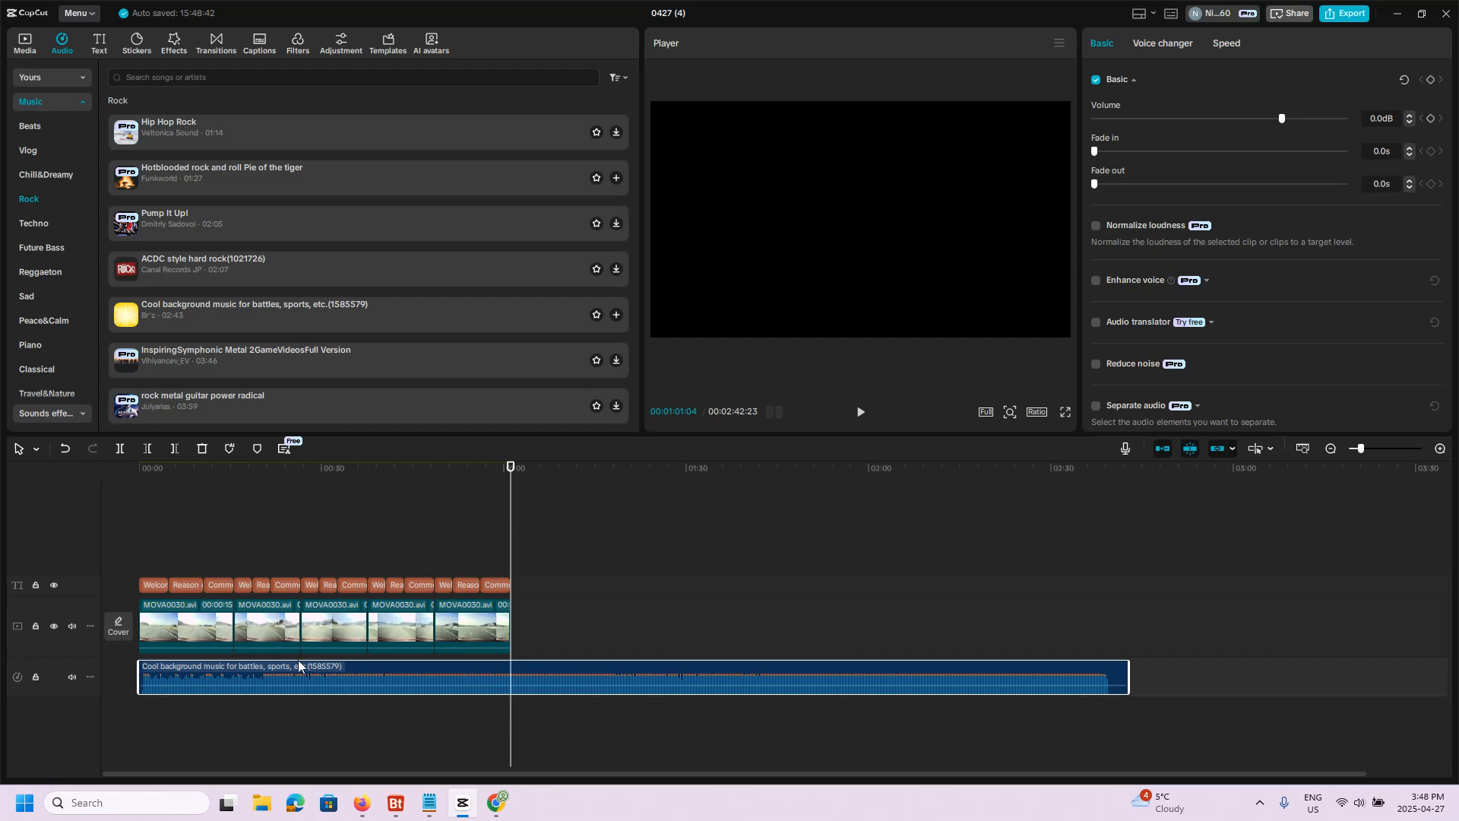
pyautogui.click(174, 449)
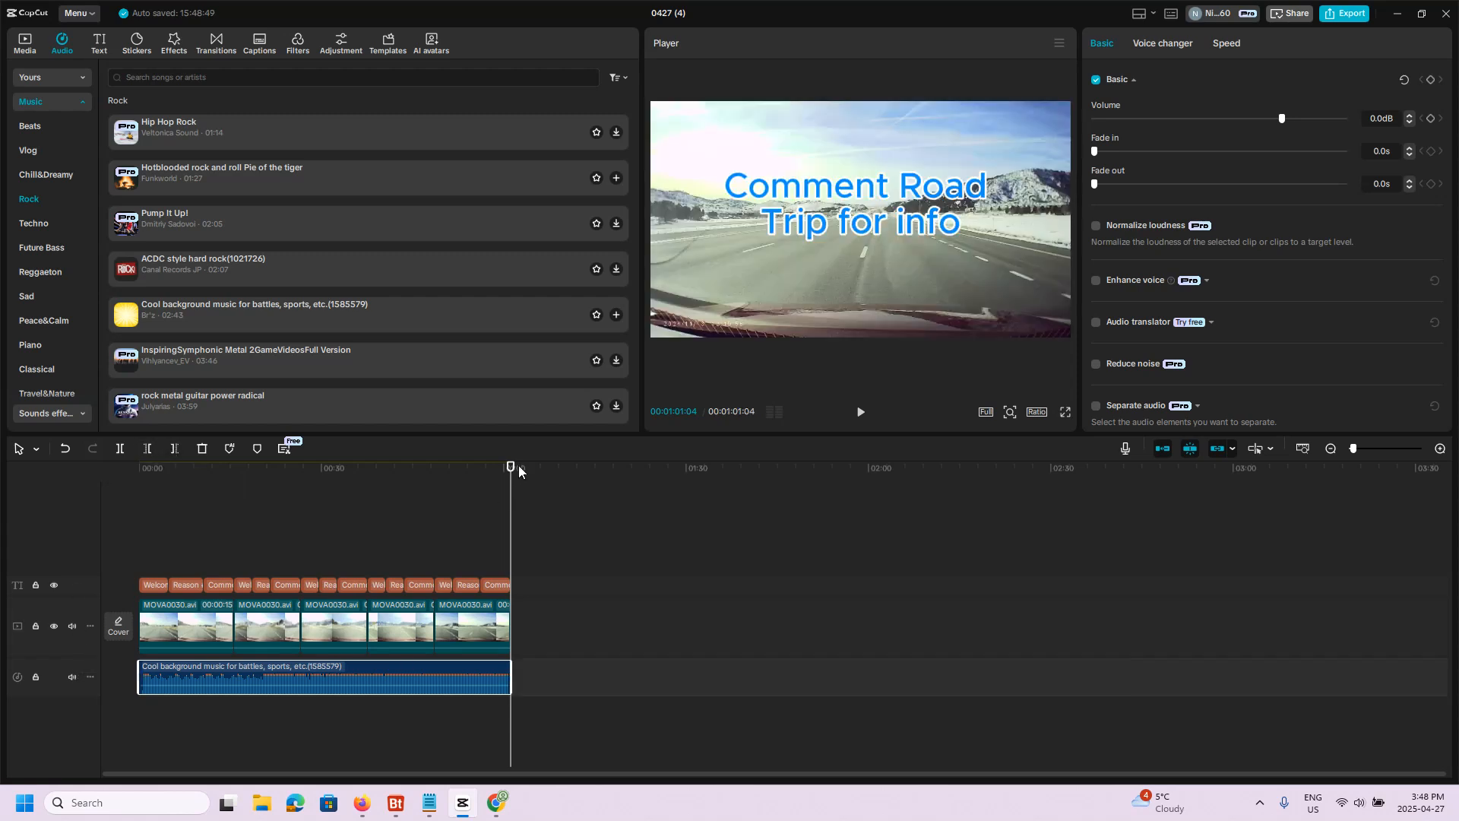
pyautogui.moveTo(512, 471); pyautogui.dragTo(215, 502)
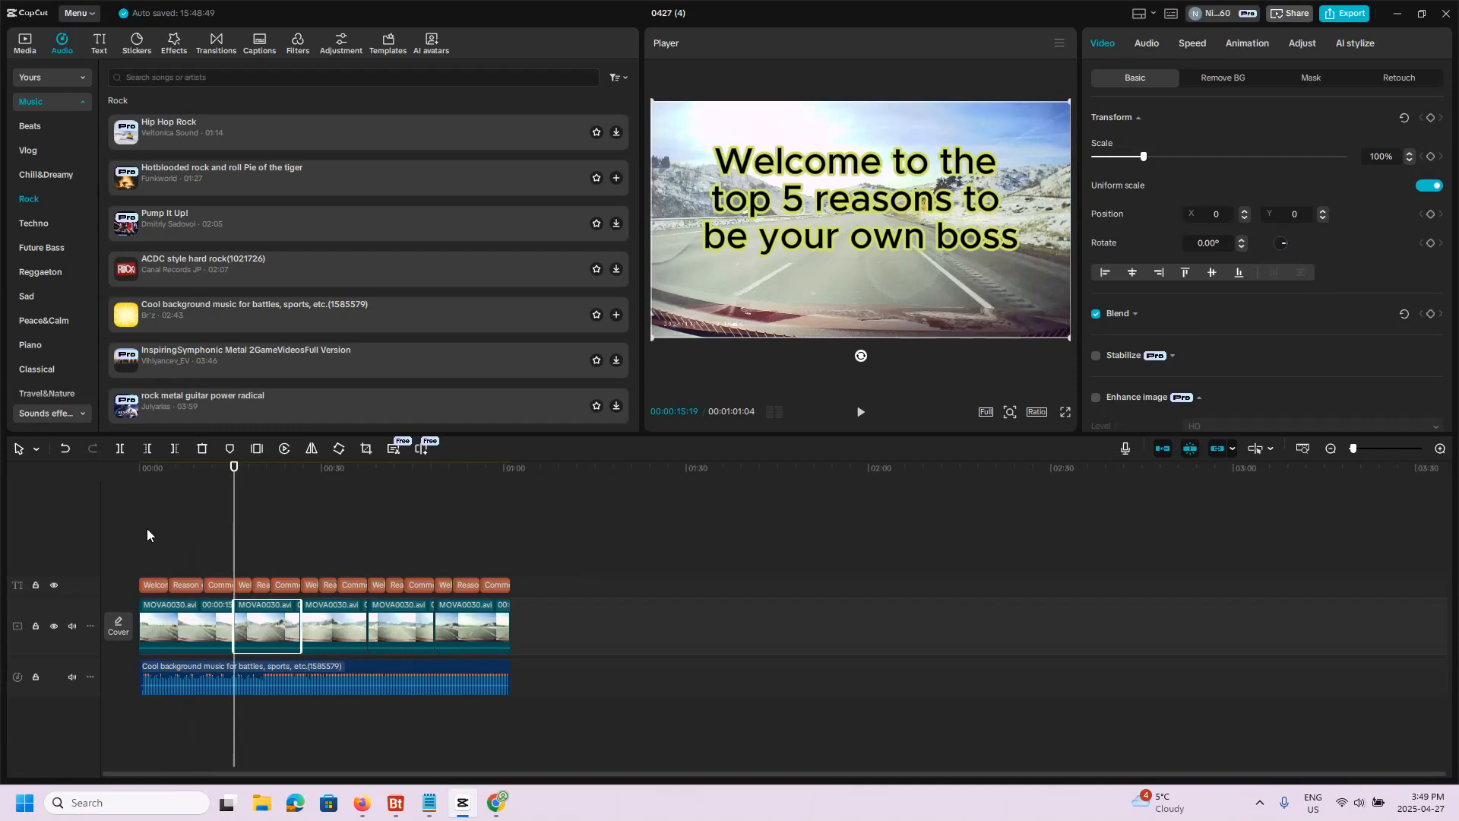
# Step: Export only the first video segment as an mp4 clip titled "Reason 1", keeping all changes included
pyautogui.click(178, 625)
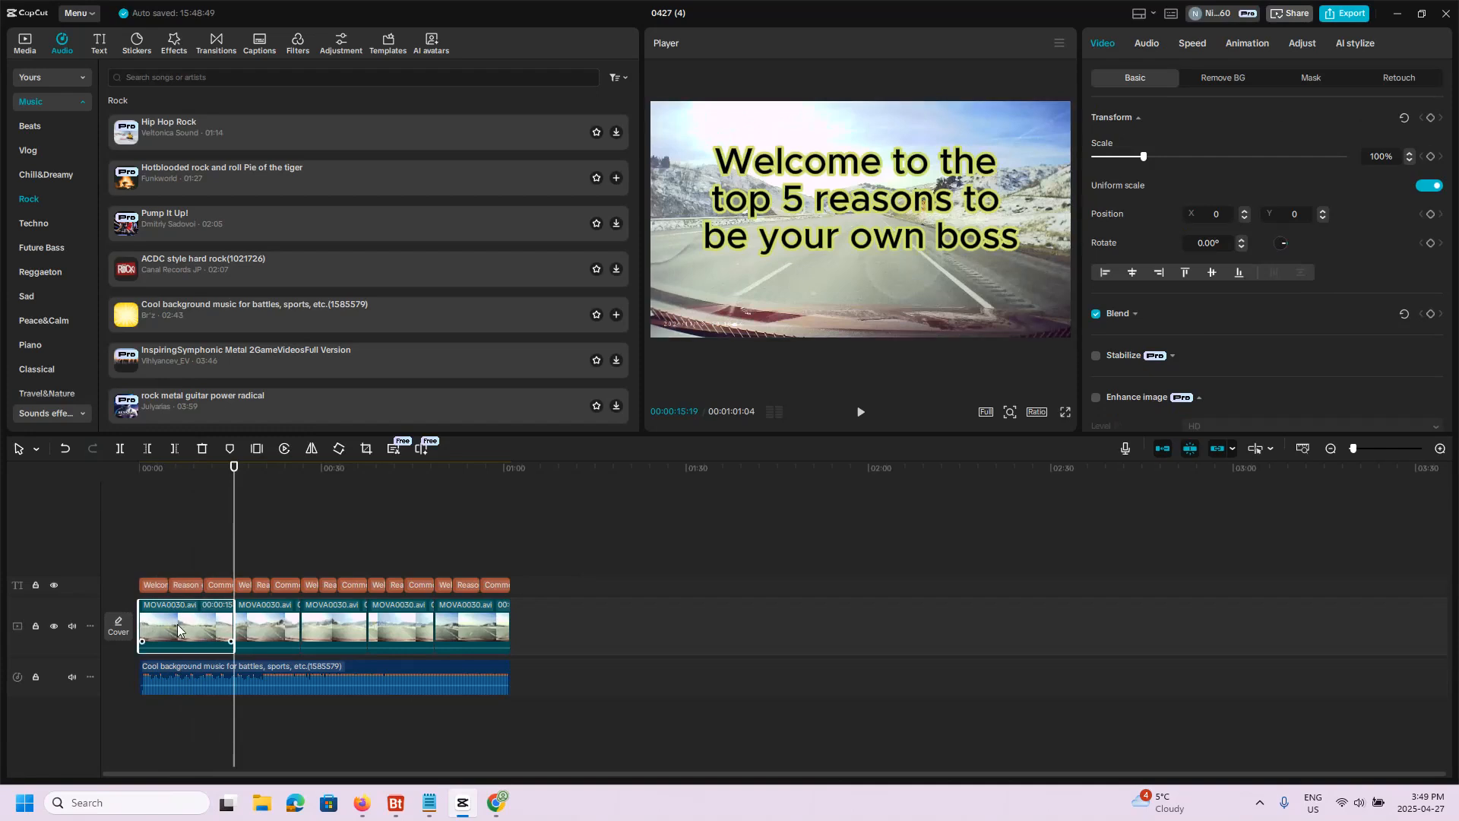
pyautogui.rightClick(176, 623)
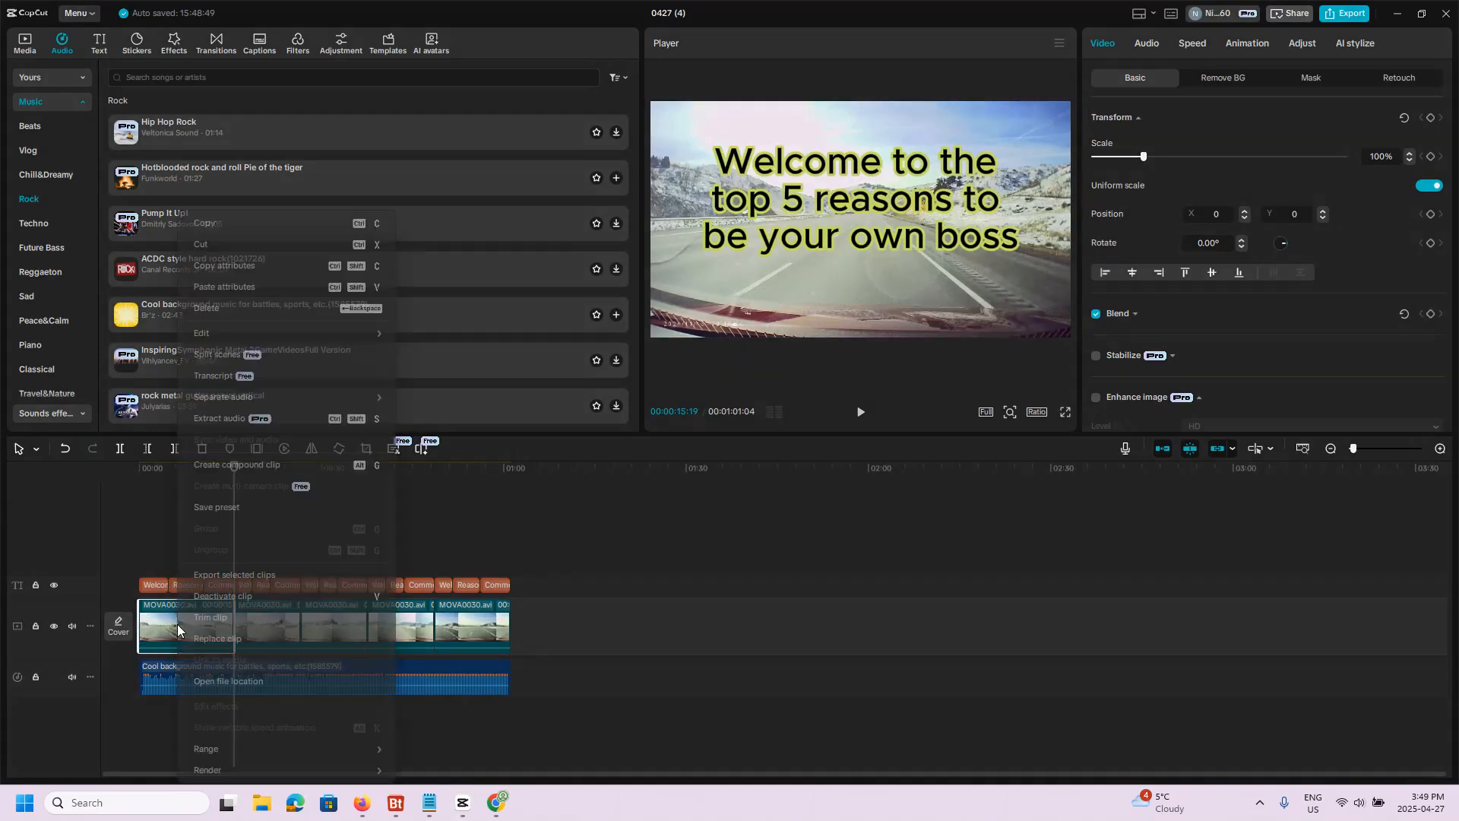
pyautogui.click(230, 576)
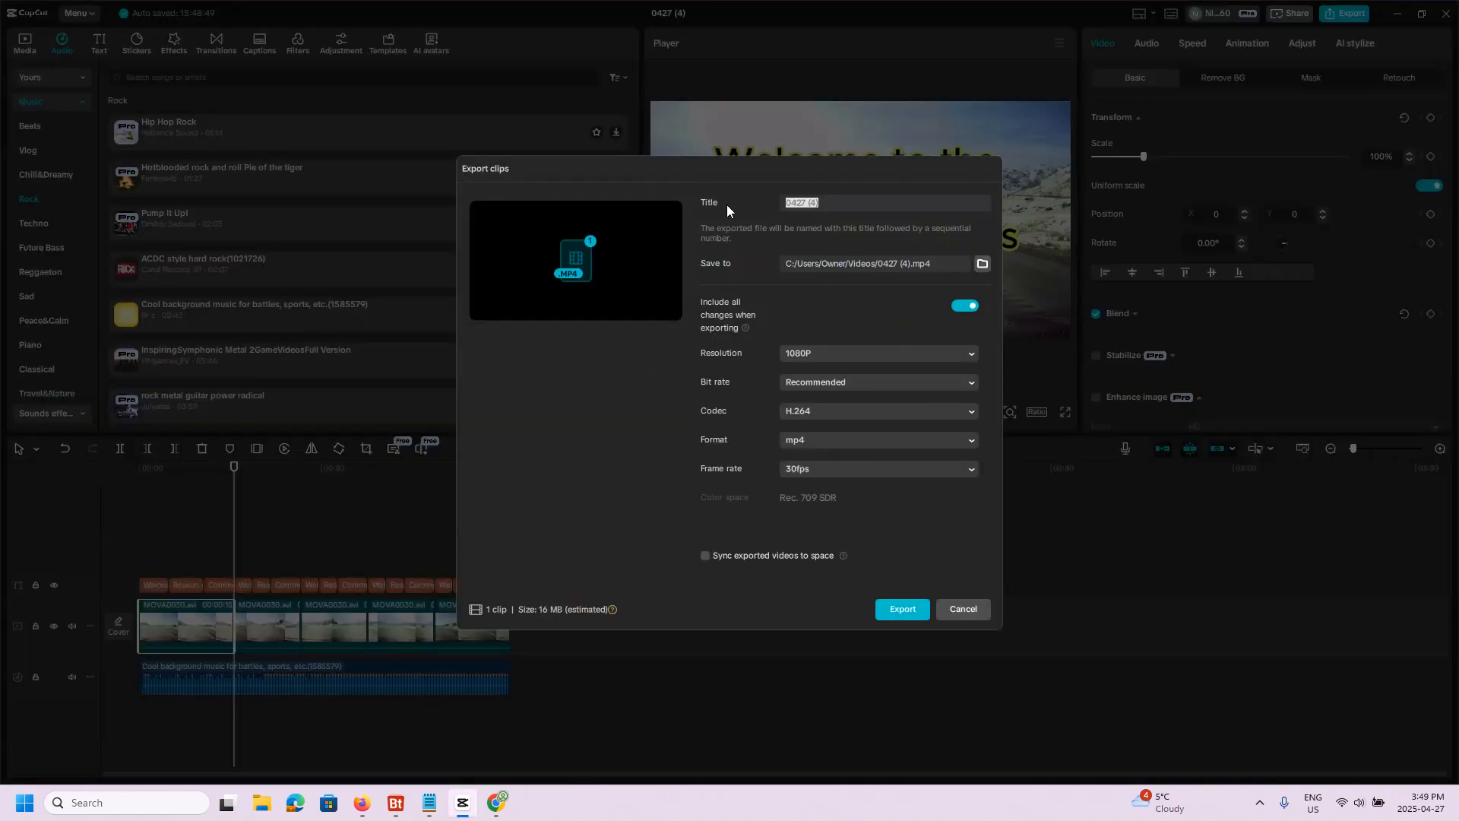
pyautogui.write('Reason 1')
pyautogui.click(910, 613)
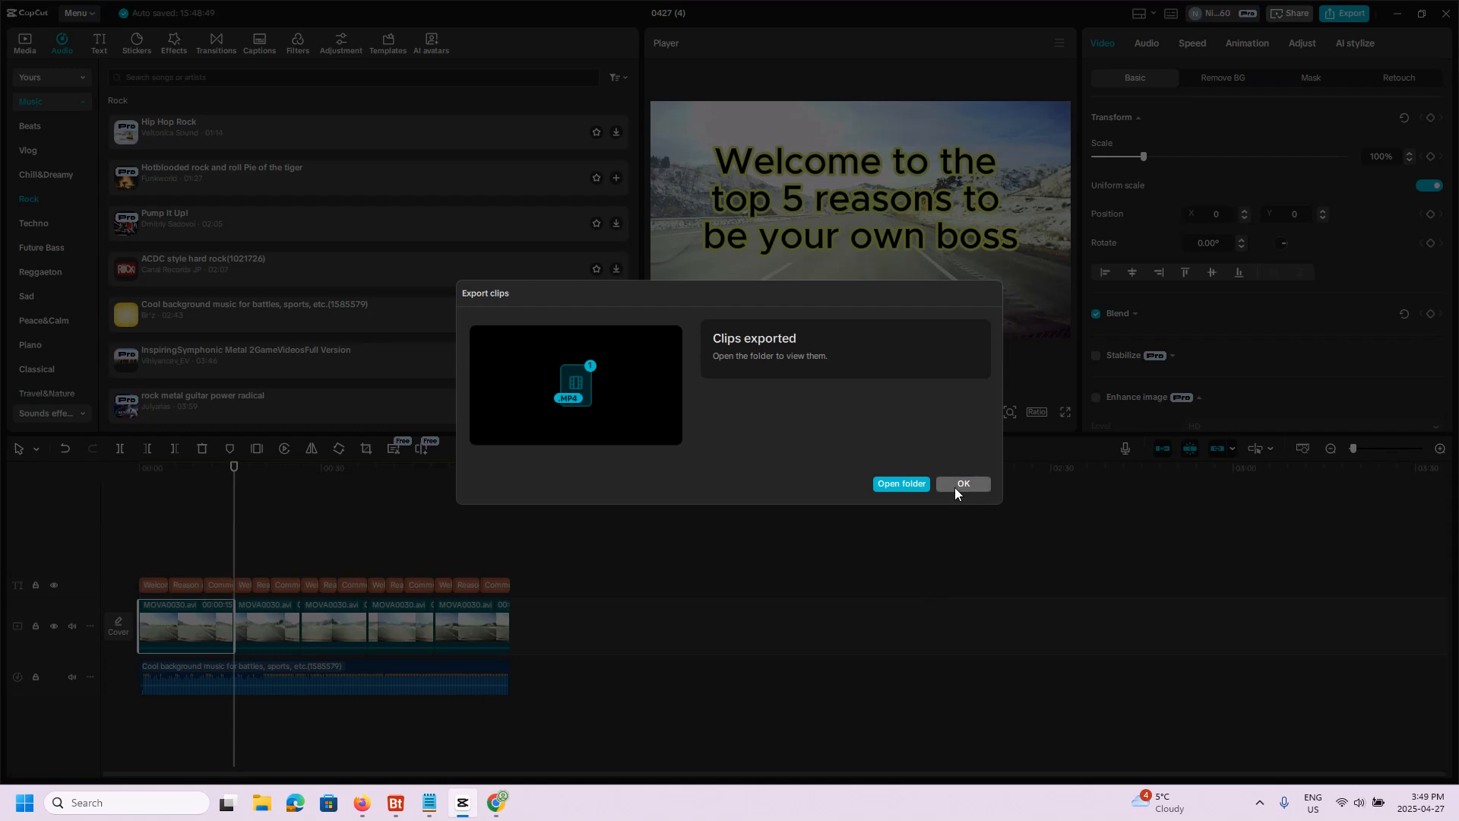
pyautogui.click(956, 485)
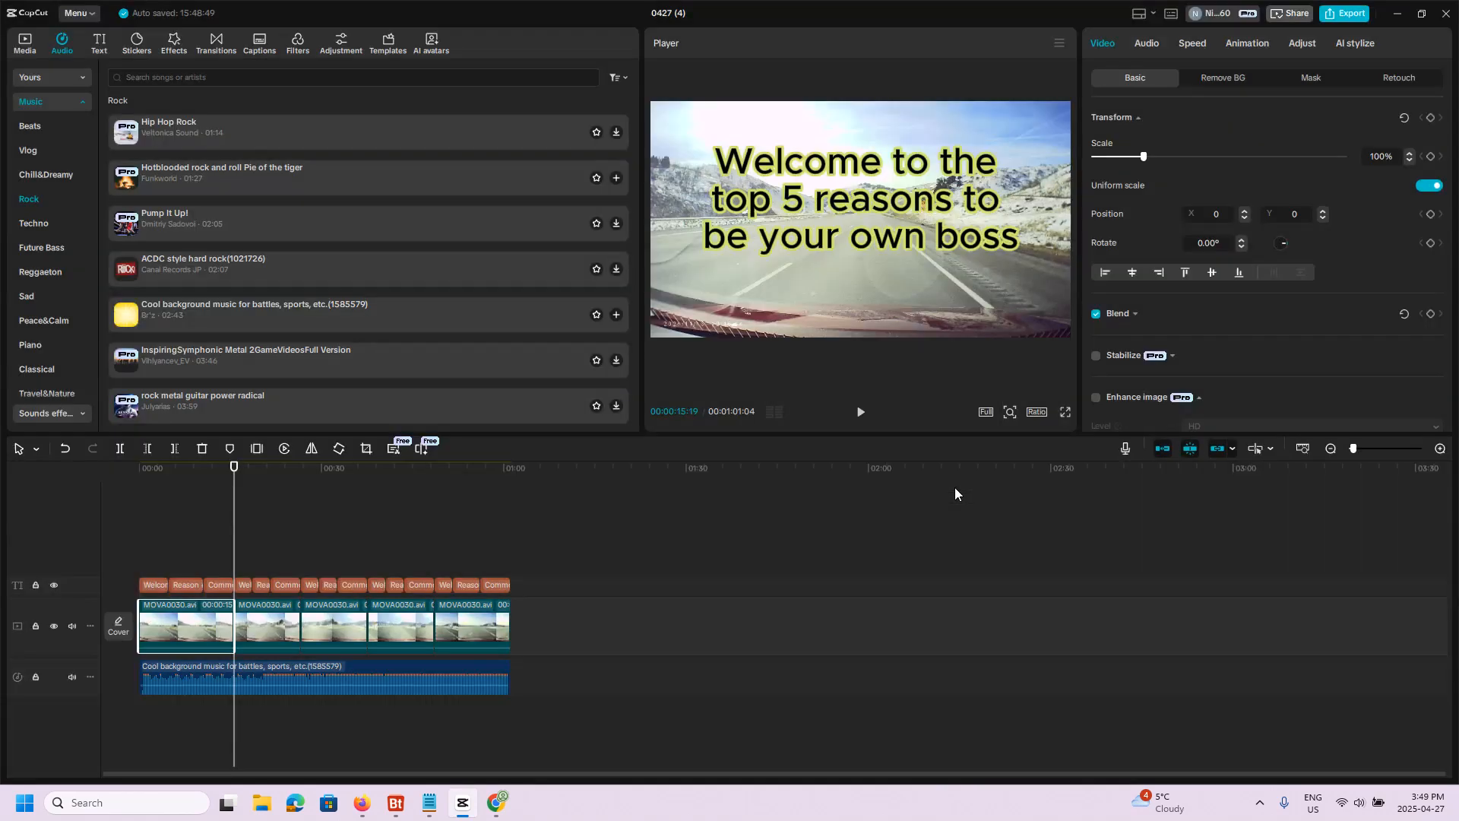
pyautogui.click(281, 628)
pyautogui.rightClick(279, 625)
pyautogui.click(568, 613)
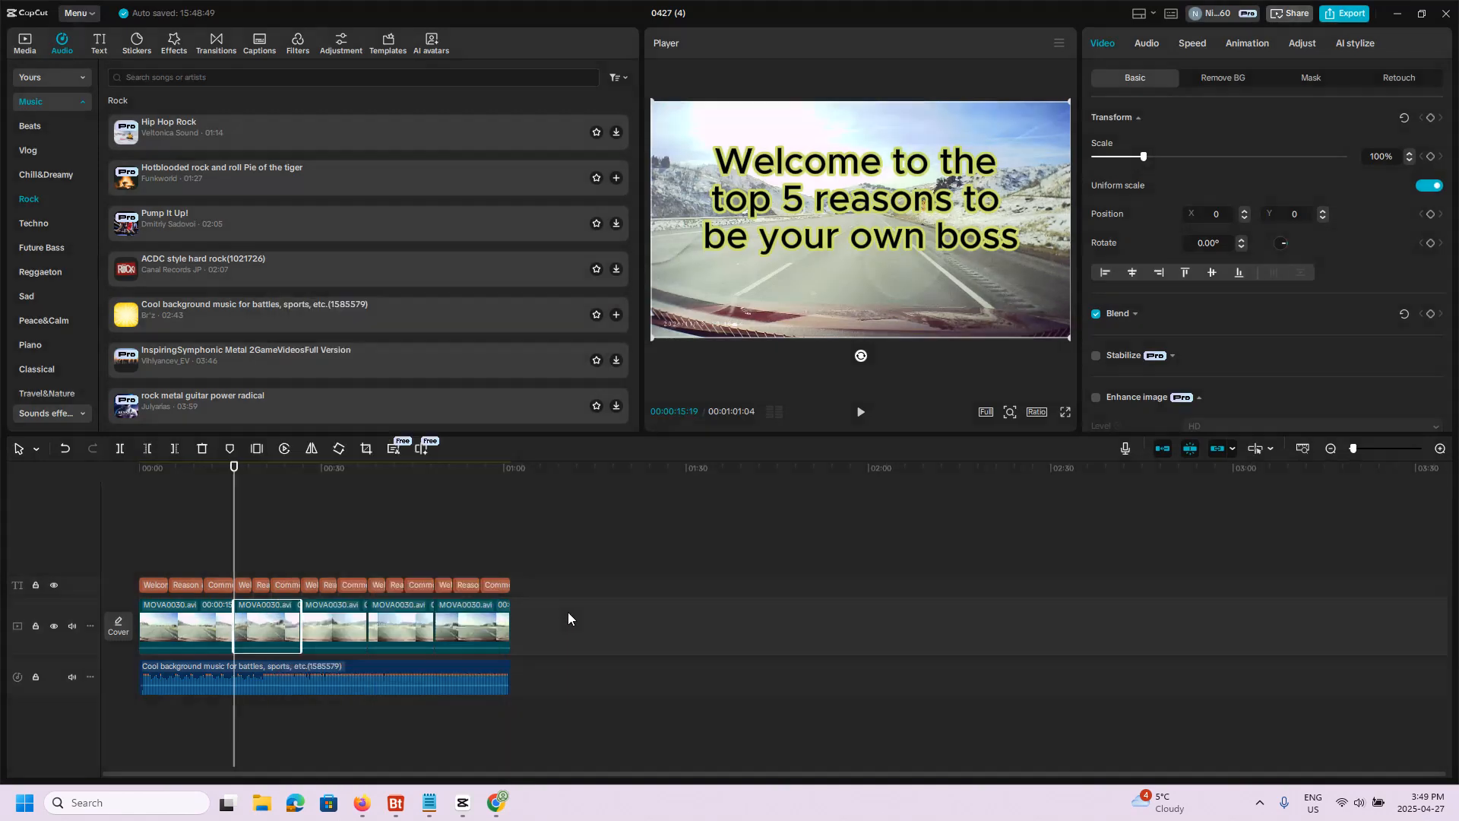